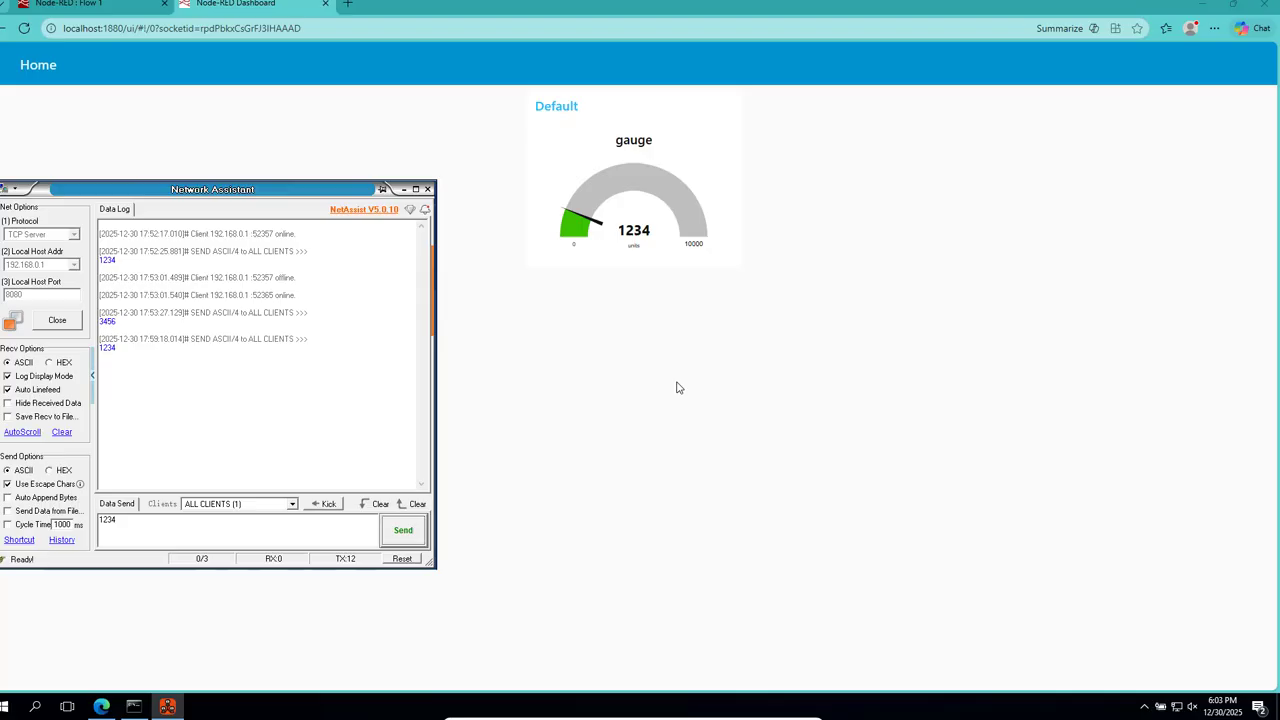
Send the value 5678 from the Network Assistant TCP server to all clients, and close Network Assistant.
left_click(268, 527)
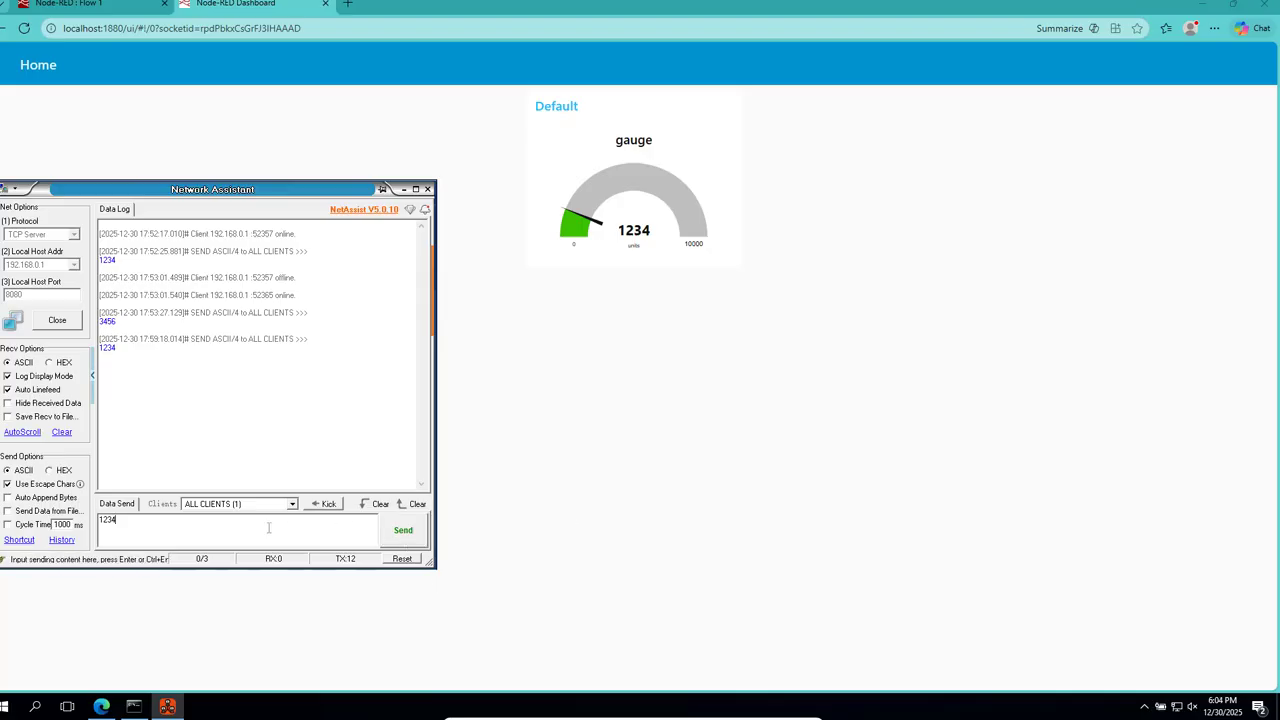
key("BackSpace")
key("BackSpace")
key("BackSpace")
type("5678")
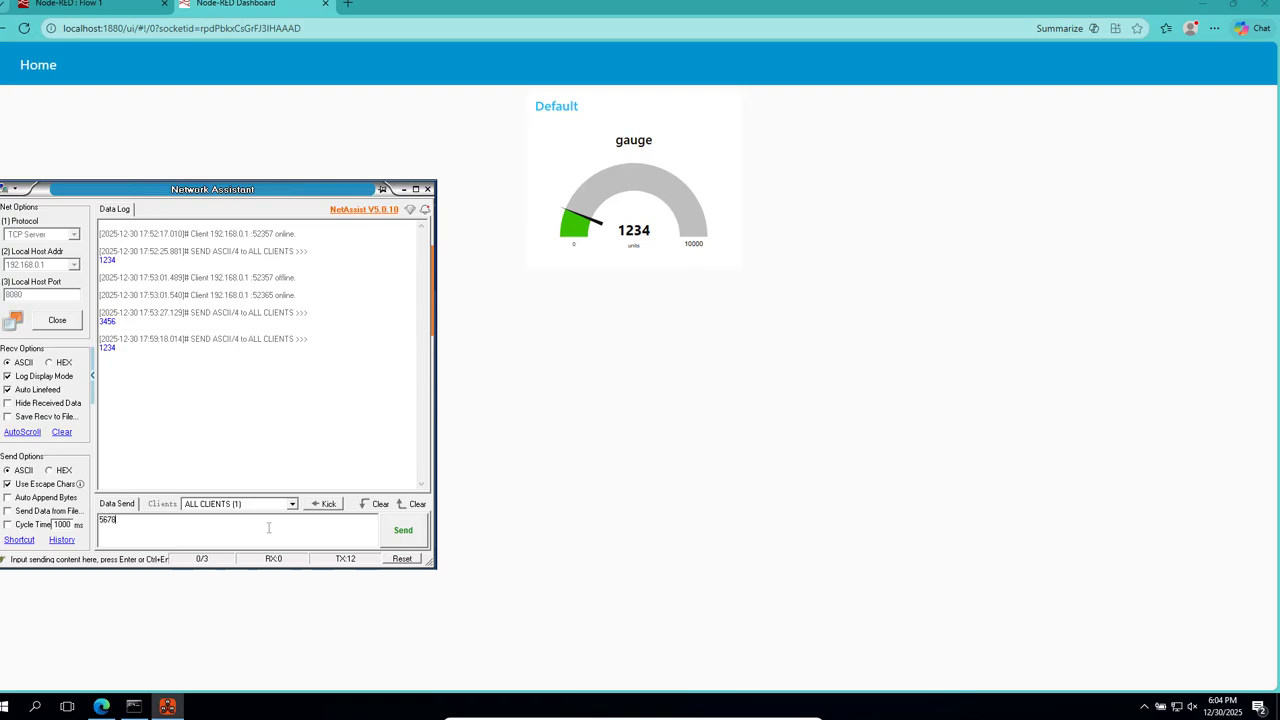
left_click(406, 540)
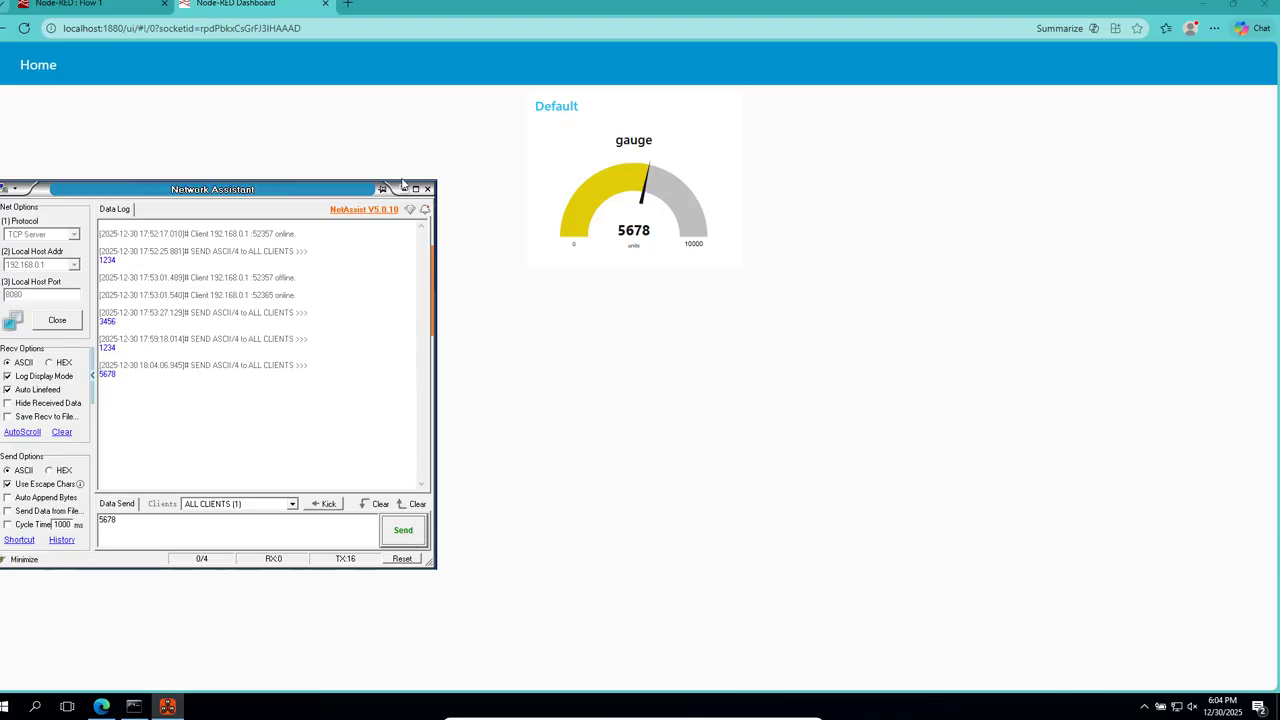
left_click(429, 191)
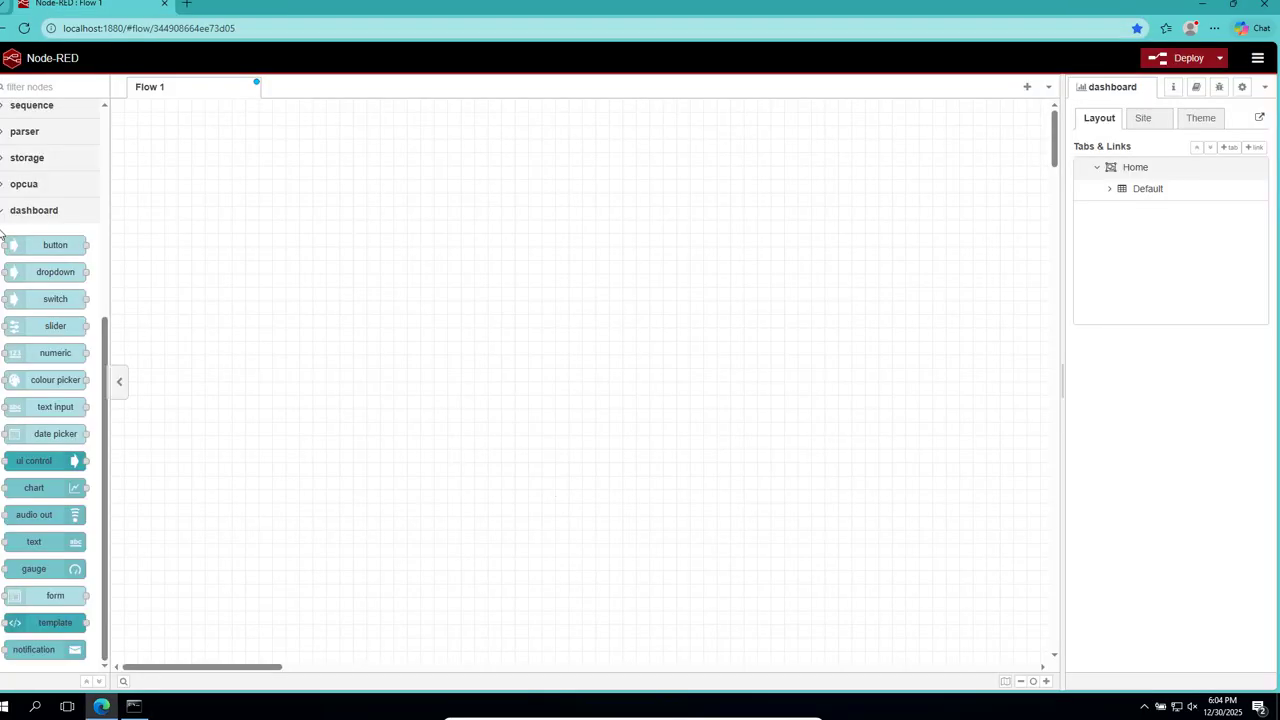
Place a tcp in node from the network category on the empty Flow 1 canvas.
left_click(3, 214)
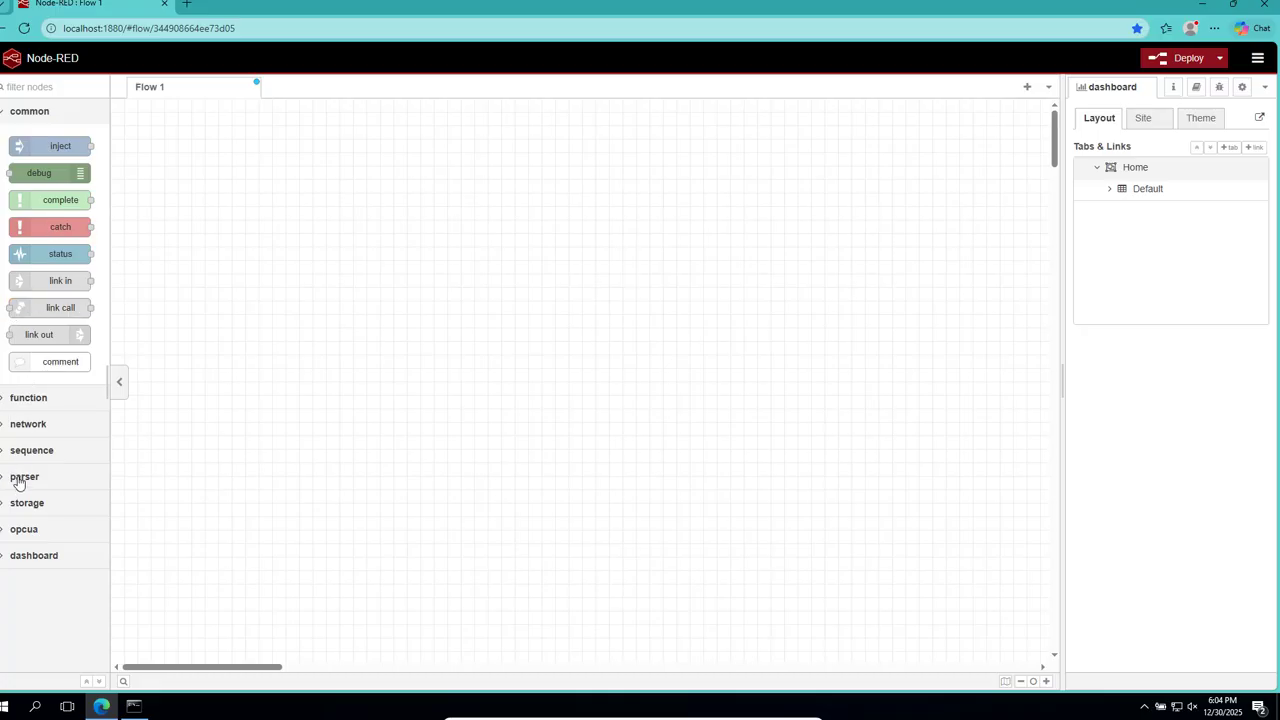
left_click(3, 426)
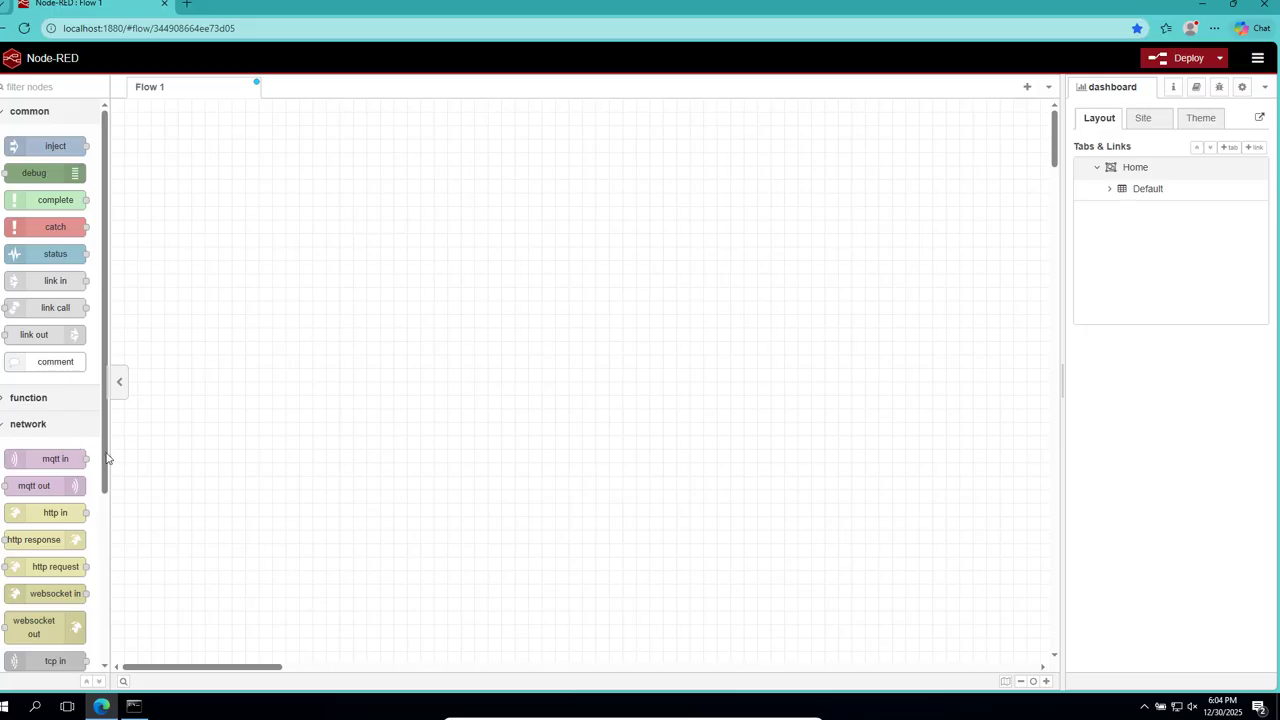
left_click_drag(107, 458, 117, 569)
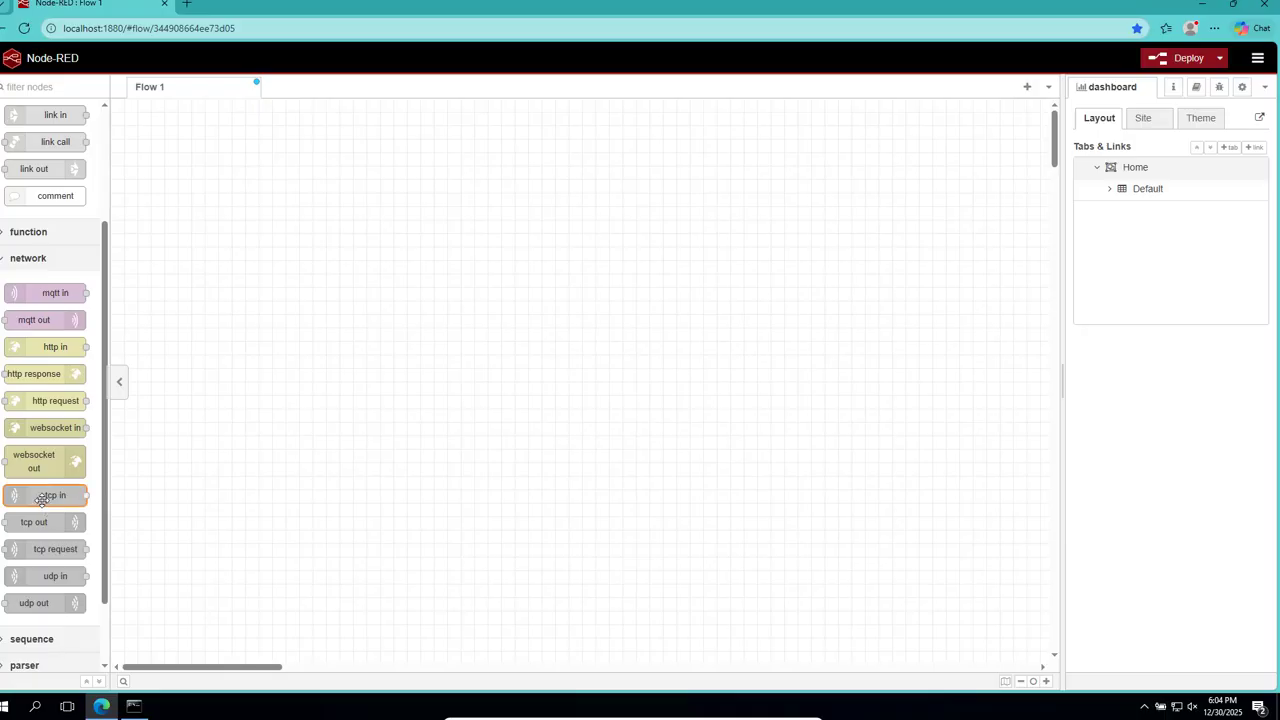
left_click_drag(40, 499, 292, 327)
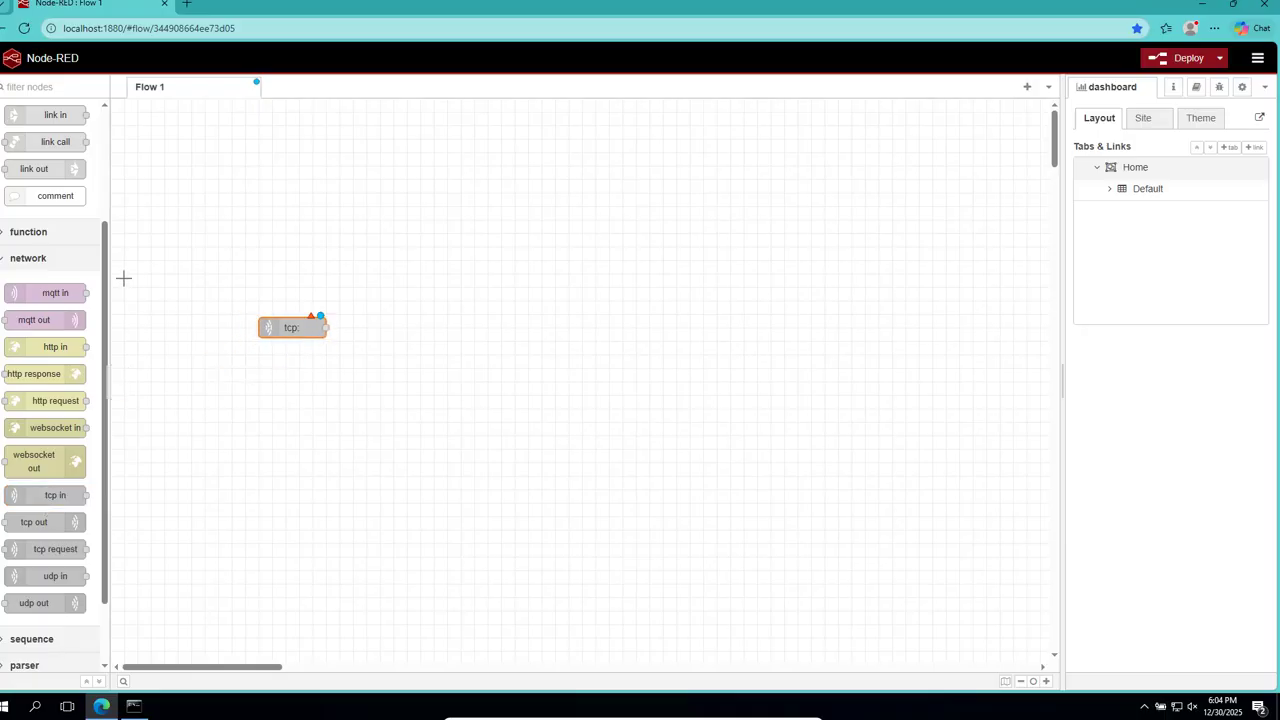
Place a debug node level with the tcp node, leaving a gap between them.
scroll(60, 380, "up", 3)
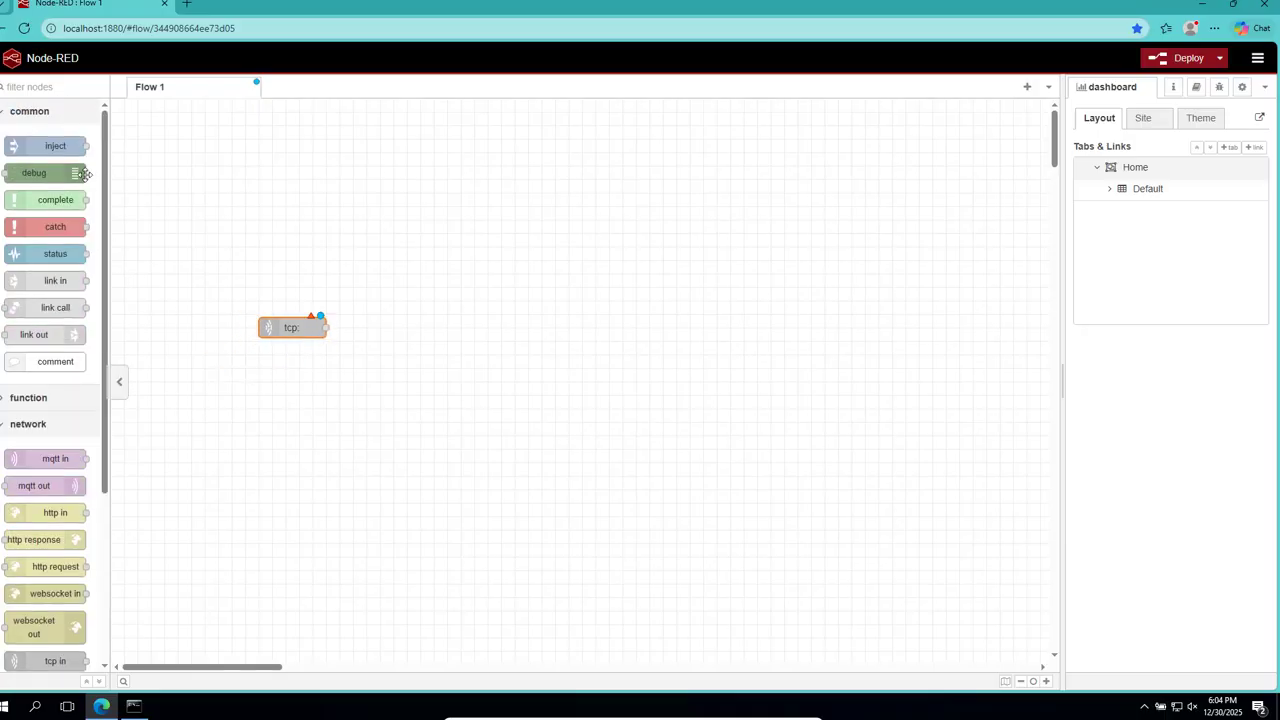
left_click_drag(86, 174, 459, 292)
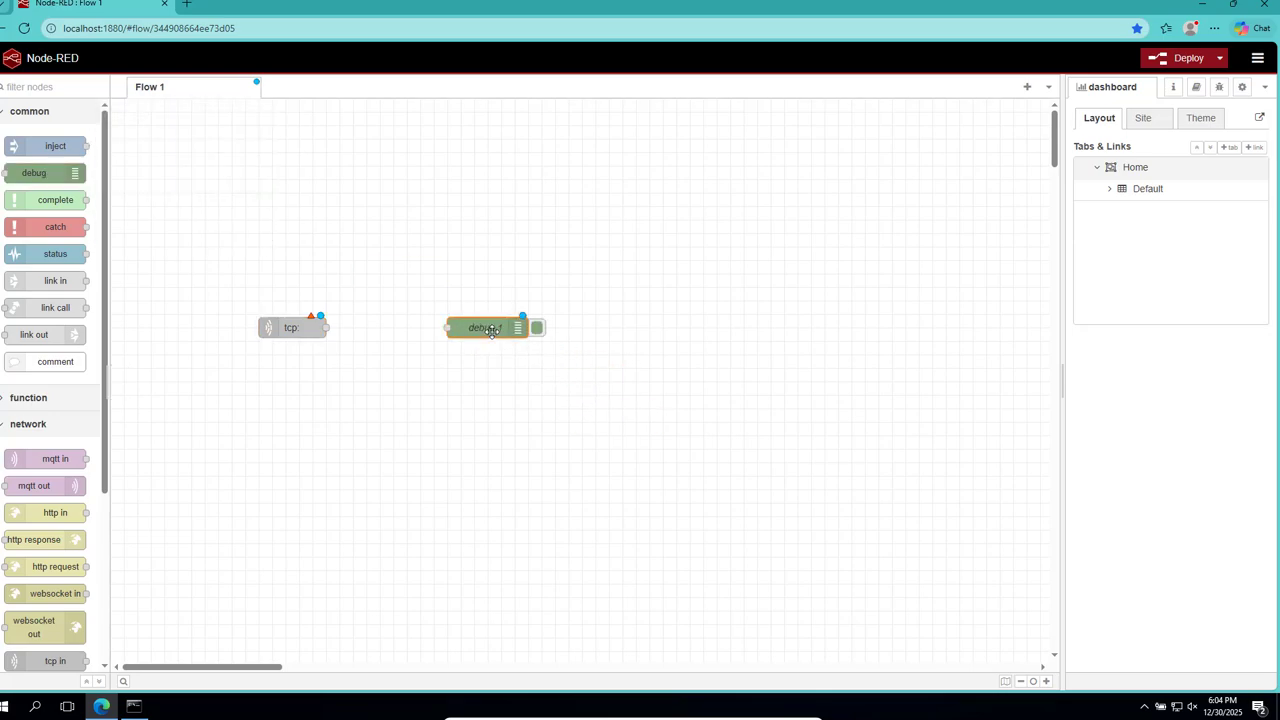
left_click(535, 381)
Launch NetAssist 5.0.10.3 from the desktop and reposition its window lower on the screen.
left_click(1203, 5)
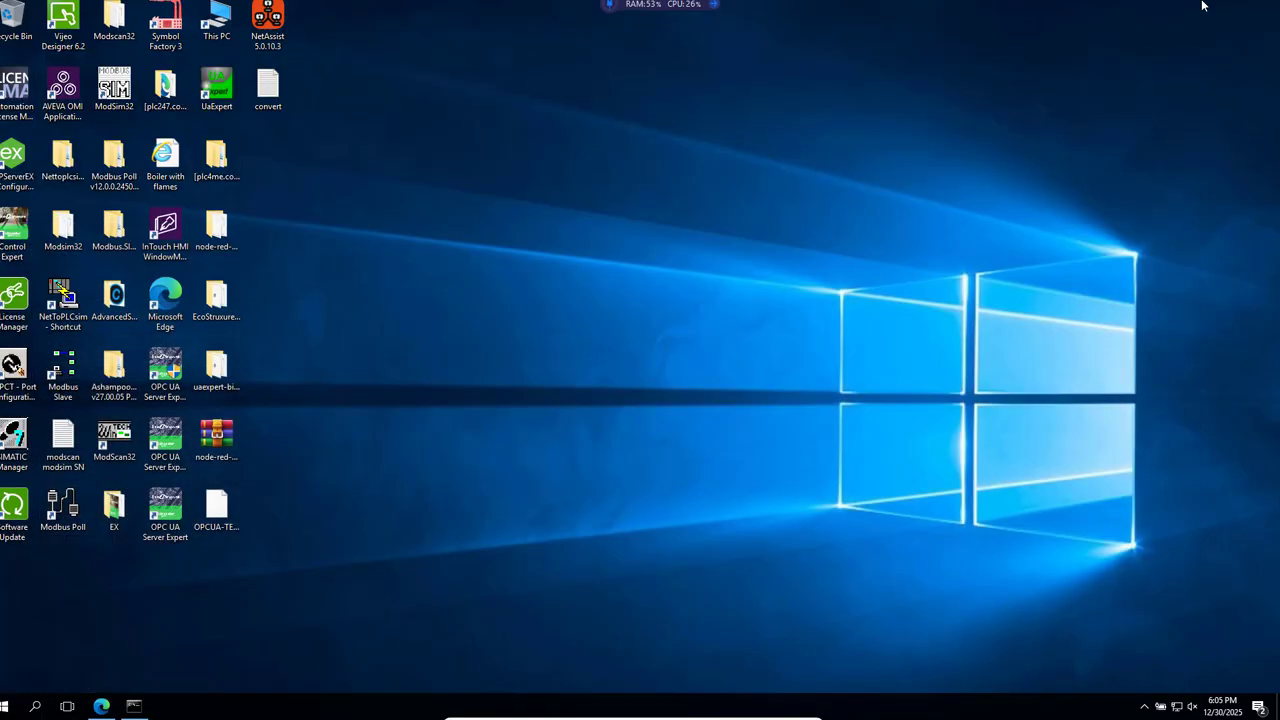
left_click(272, 25)
double_click(272, 25)
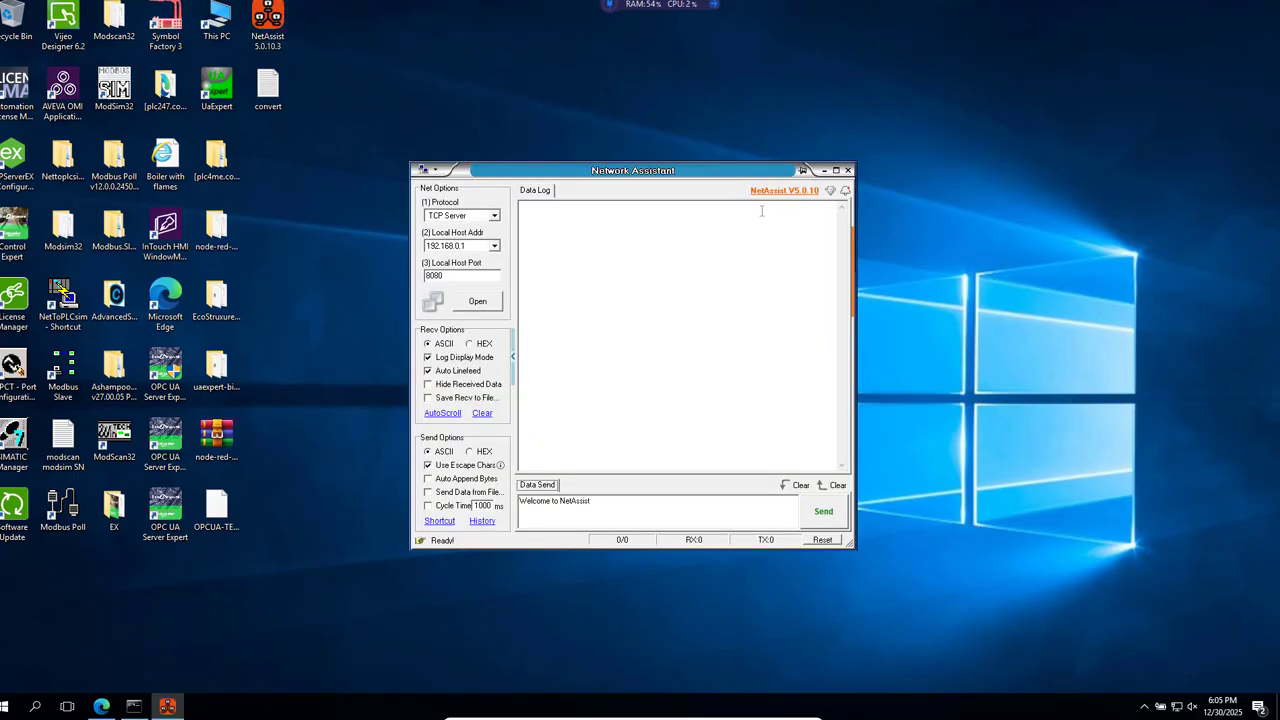
left_click_drag(668, 172, 727, 287)
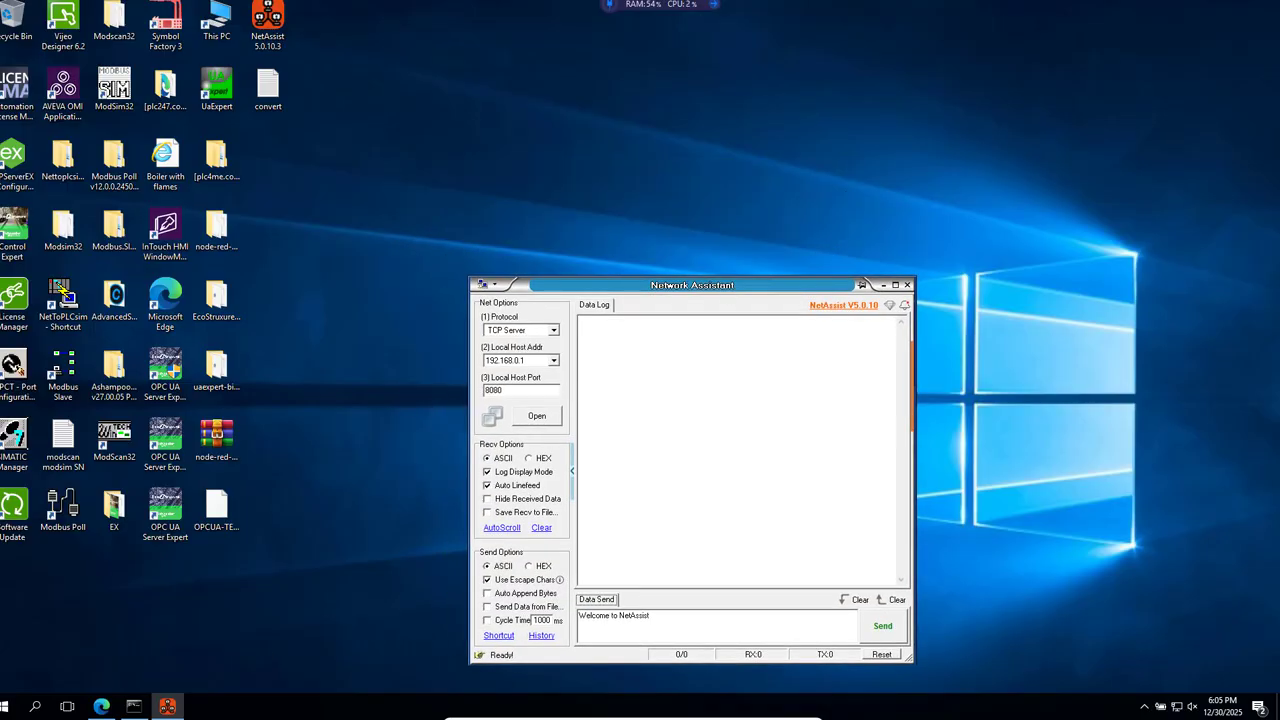
Switch to the browser, view the bookmarked NetAssist 5.0.10 download page, and close that page.
left_click(102, 707)
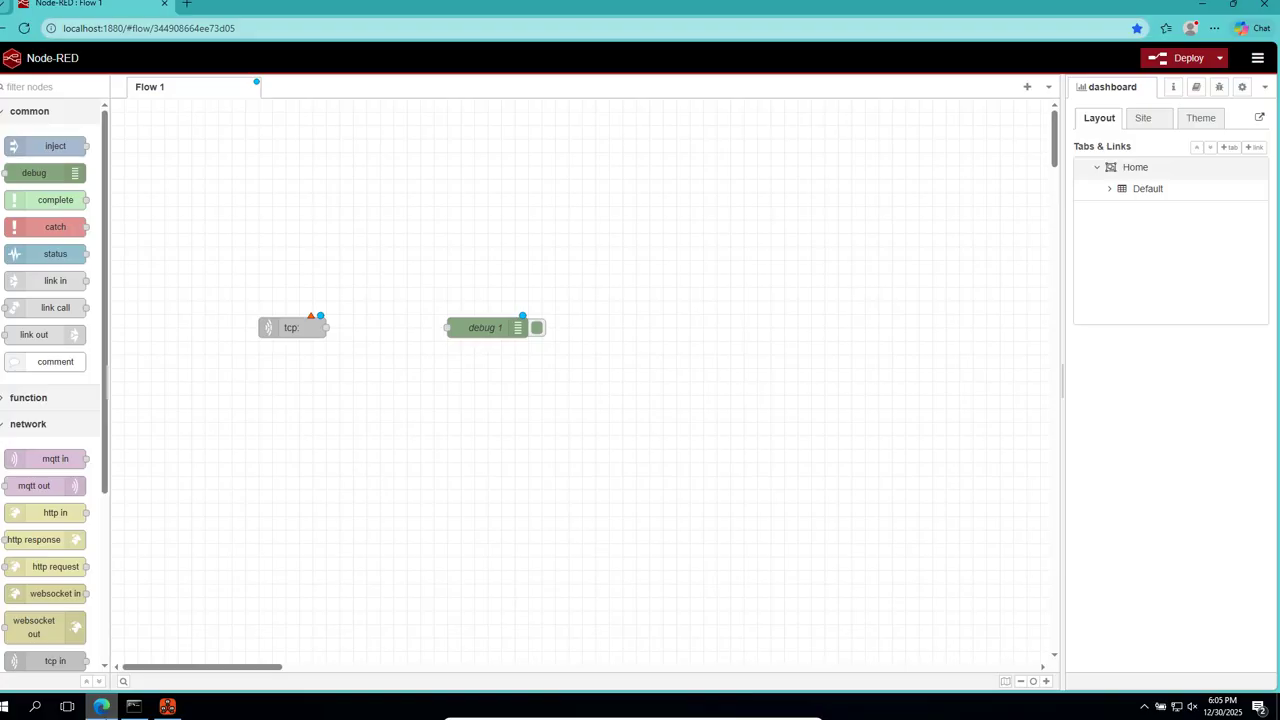
key("ctrl+t")
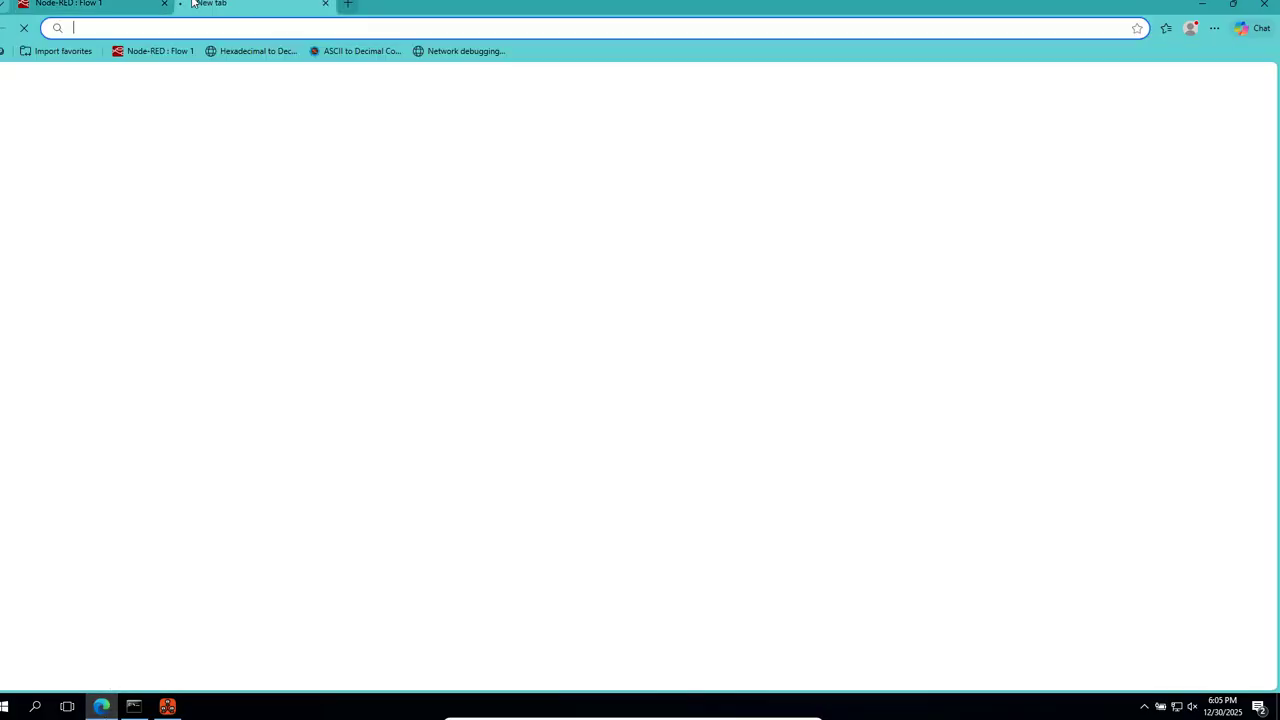
left_click(459, 52)
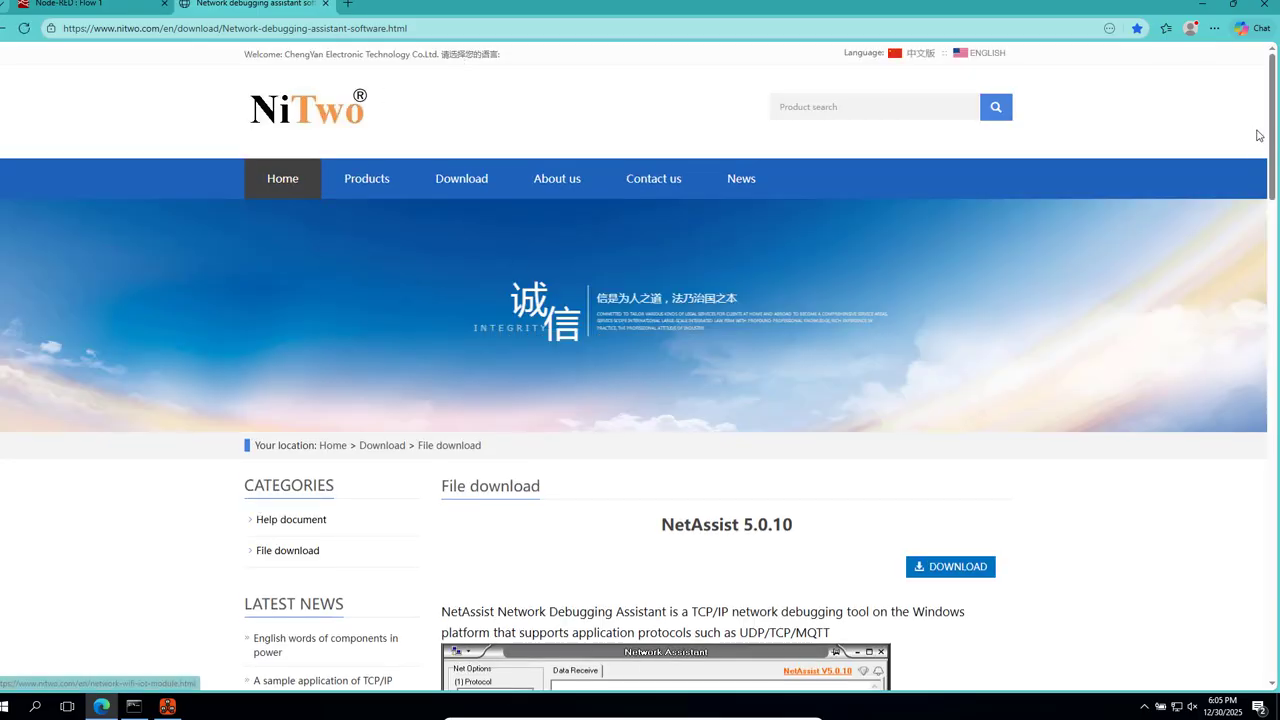
left_click_drag(1273, 144, 1265, 218)
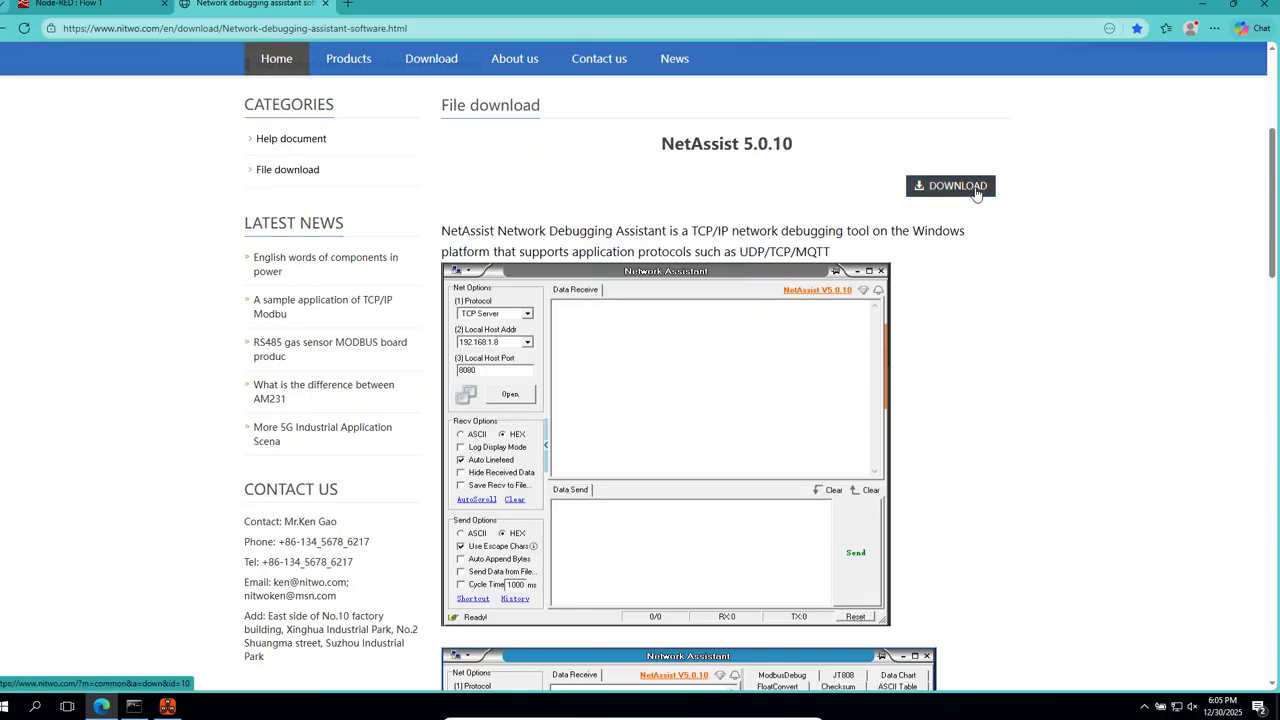
left_click(326, 5)
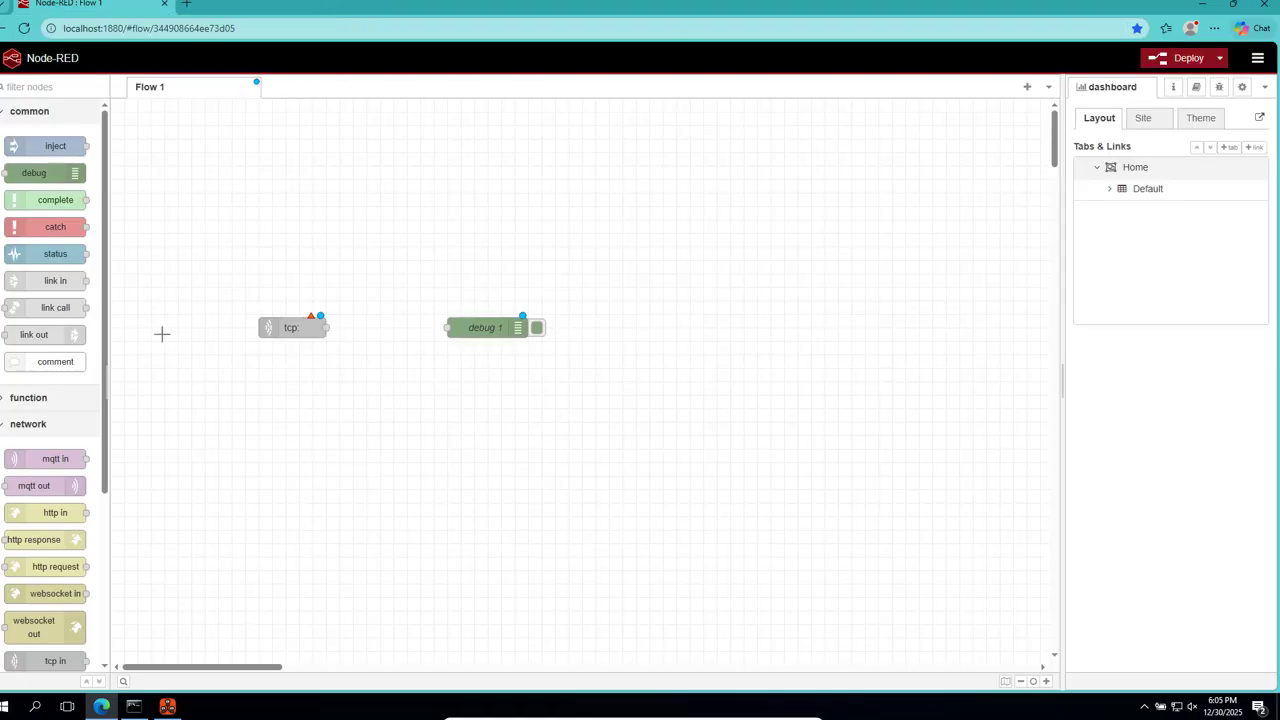
Wire the tcp node's output to the debug node and bring up Network Assistant clear of both nodes.
left_click_drag(327, 327, 447, 328)
left_click(166, 709)
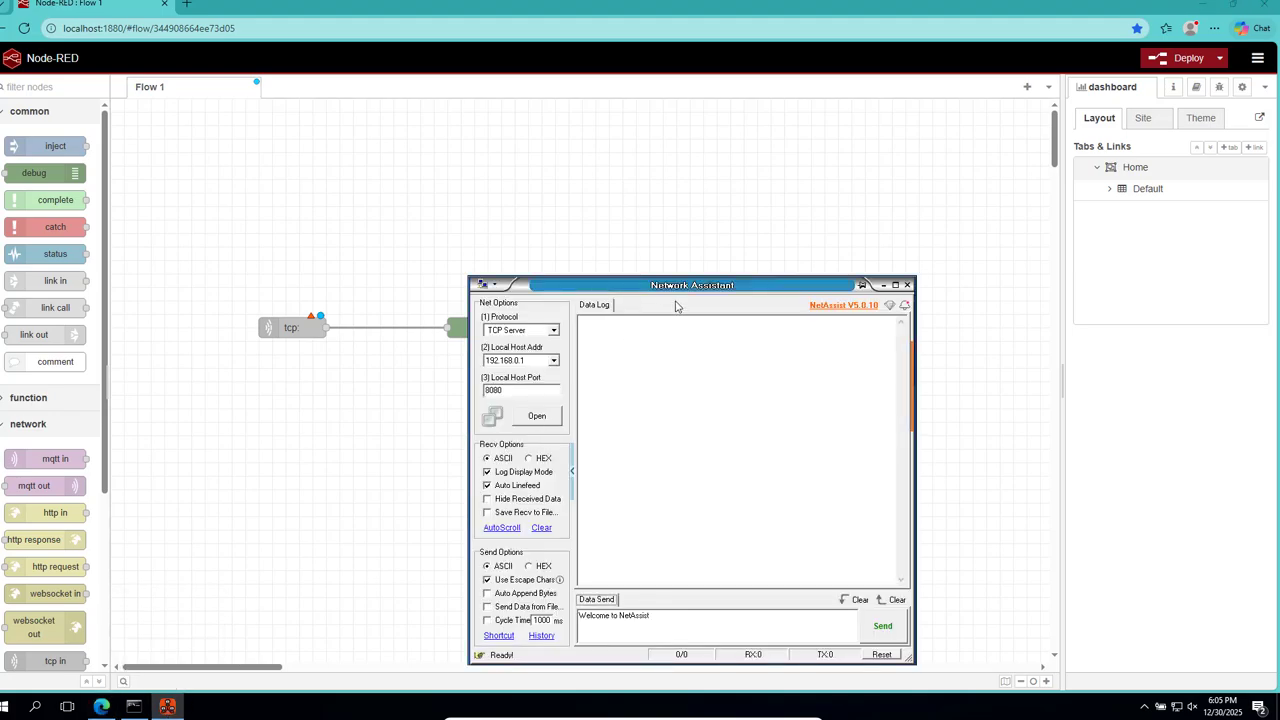
left_click_drag(694, 290, 805, 226)
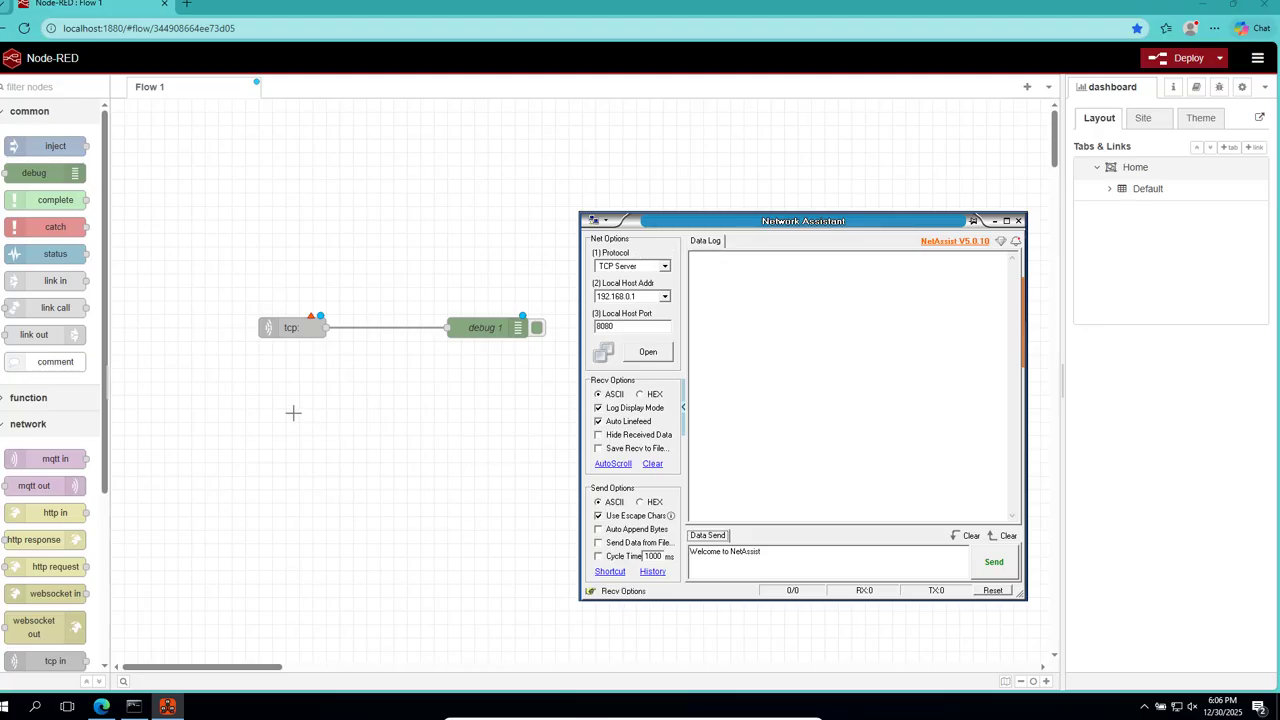
Configure the tcp in node to connect to port 8080 at host 192.168.0.1.
left_click(298, 327)
double_click(298, 327)
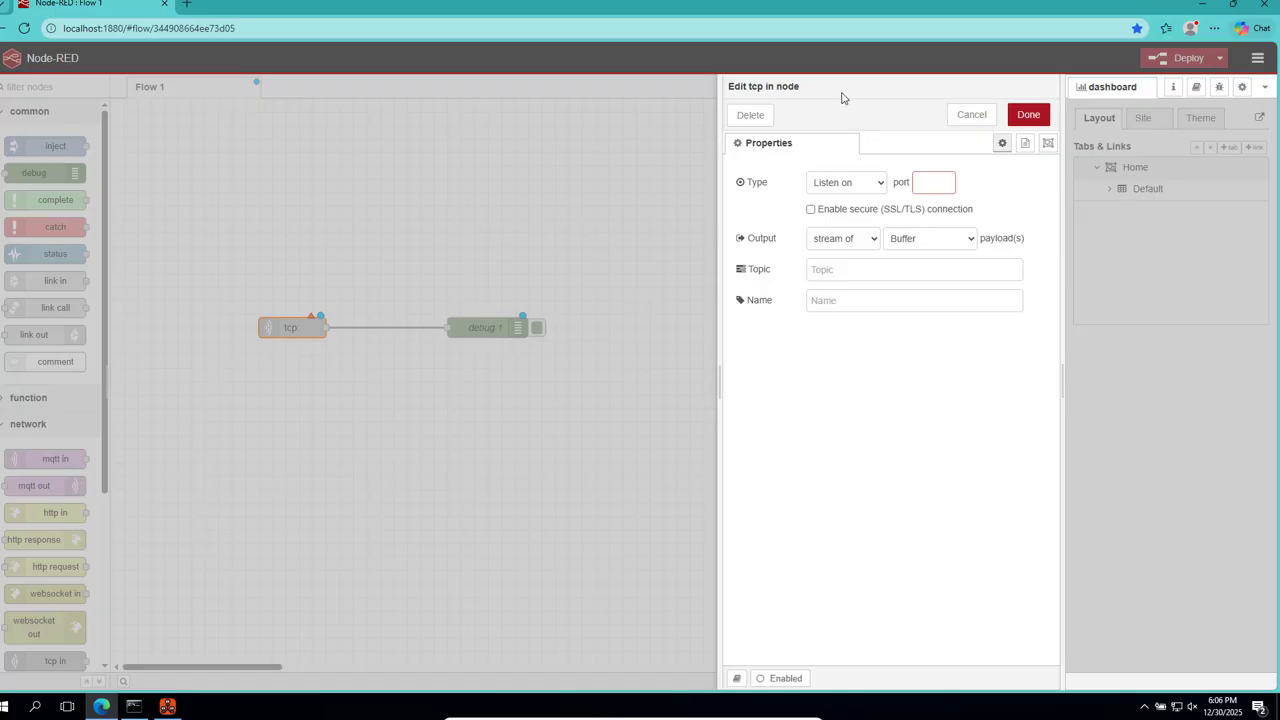
left_click(877, 190)
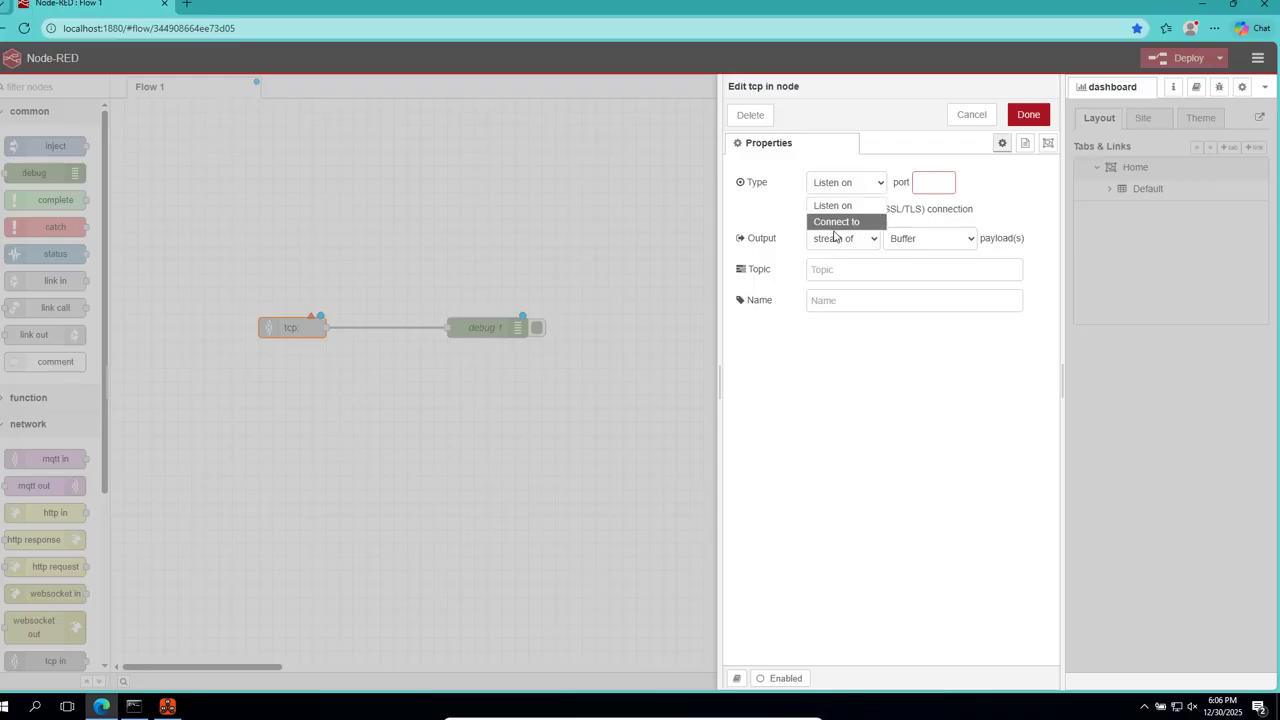
left_click(841, 222)
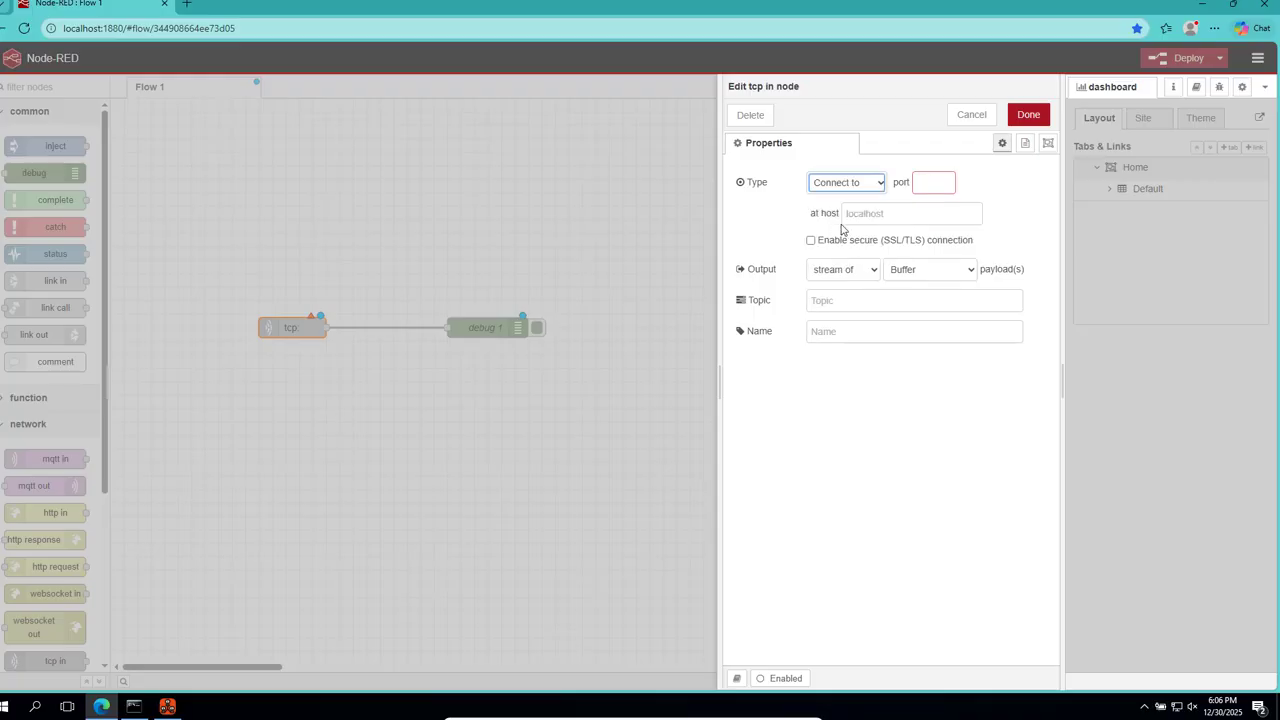
left_click(927, 185)
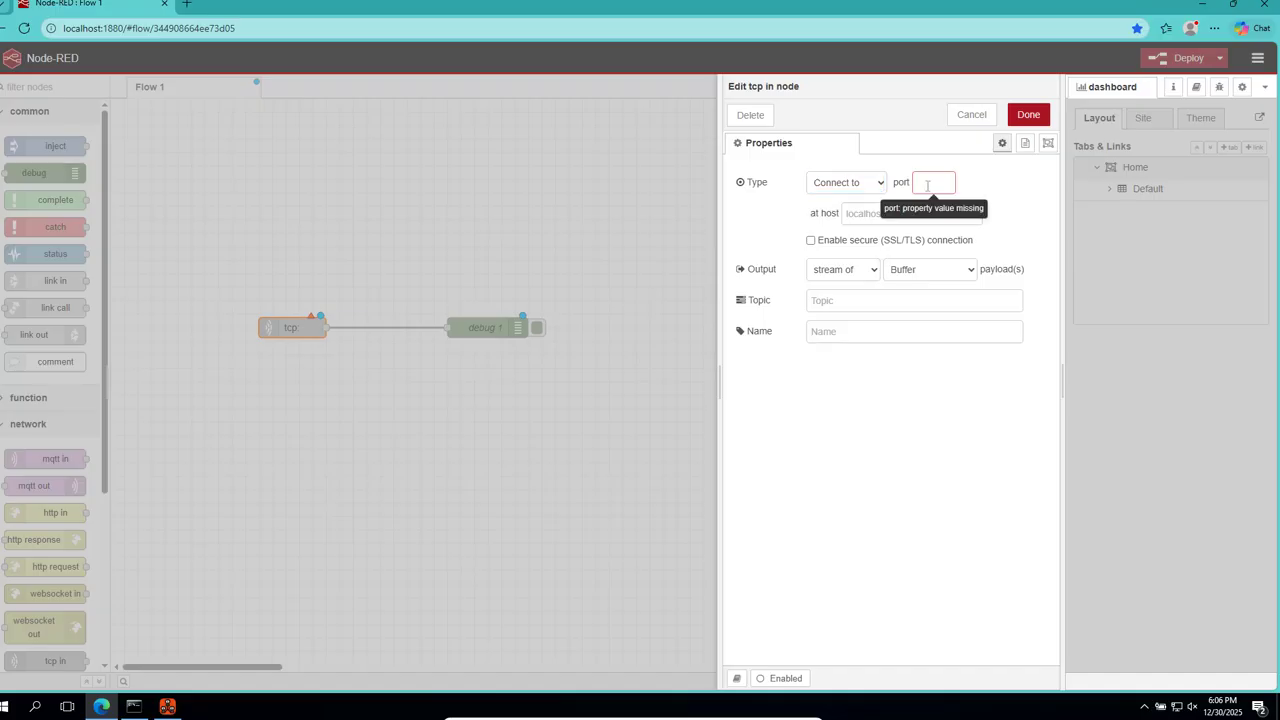
type("8080")
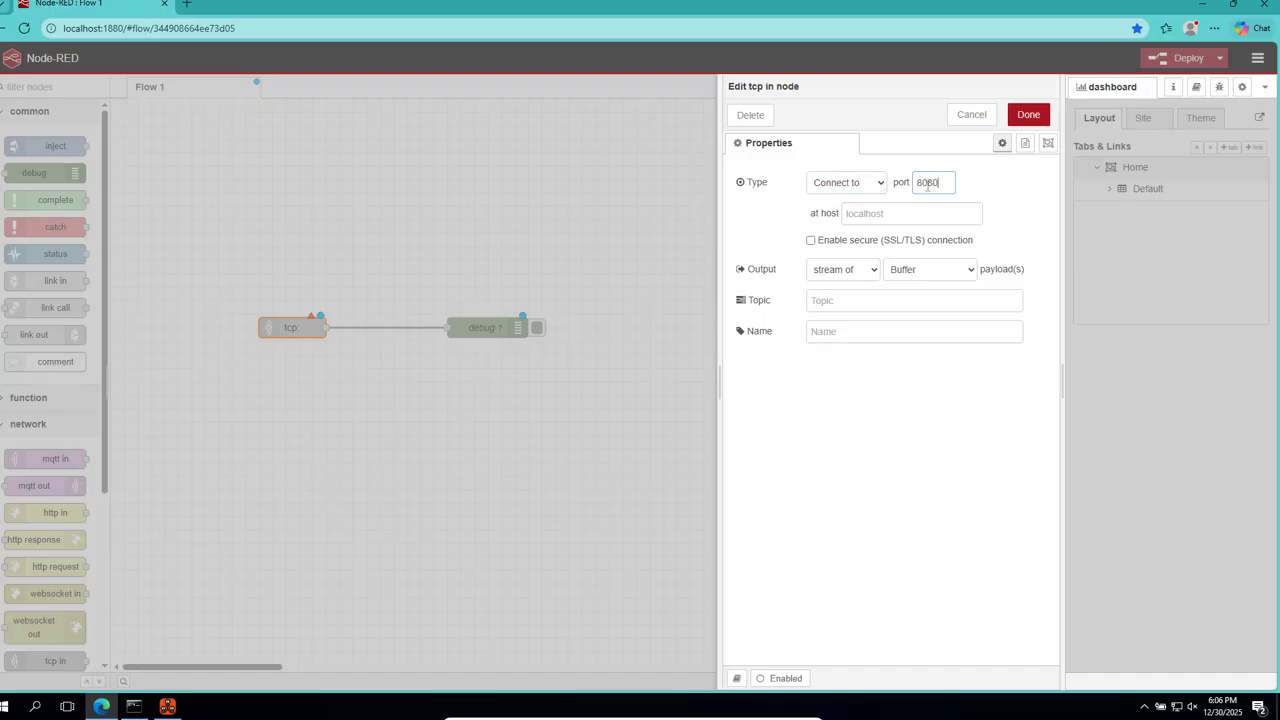
left_click(910, 215)
type("192.168.0.1")
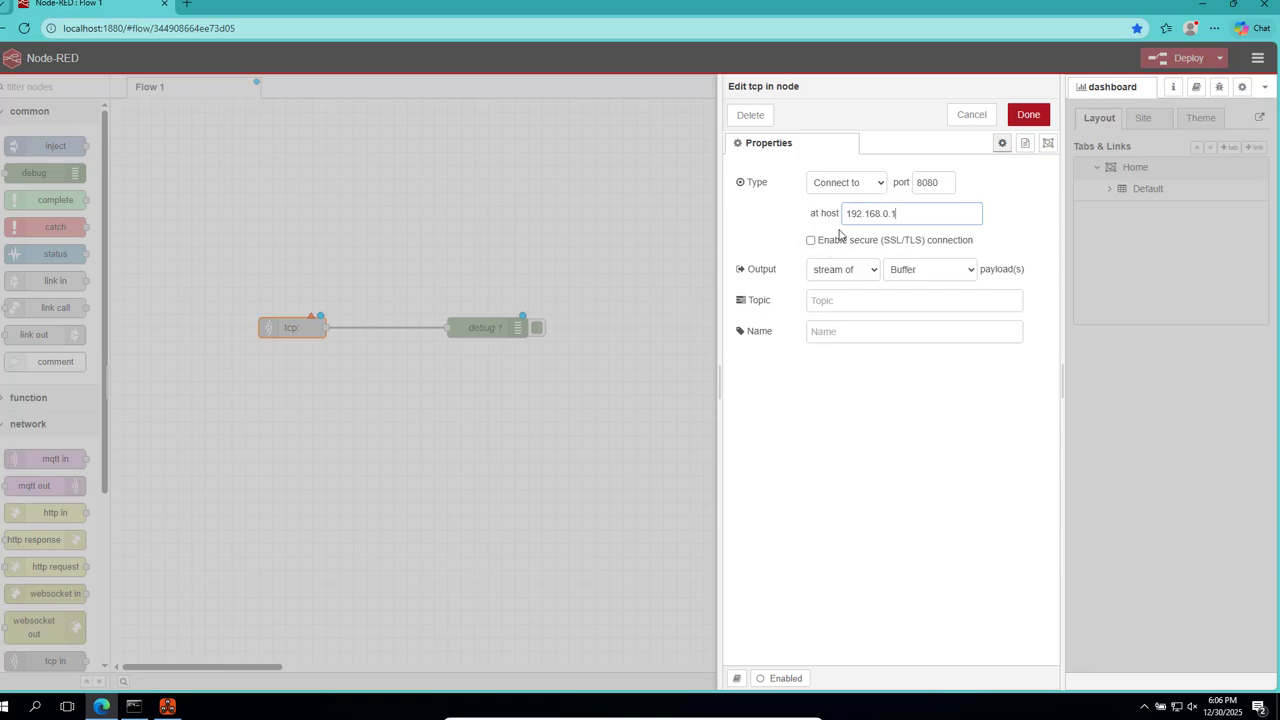
Check the available local host addresses in Network Assistant and accept the tcp in node's settings.
left_click(167, 707)
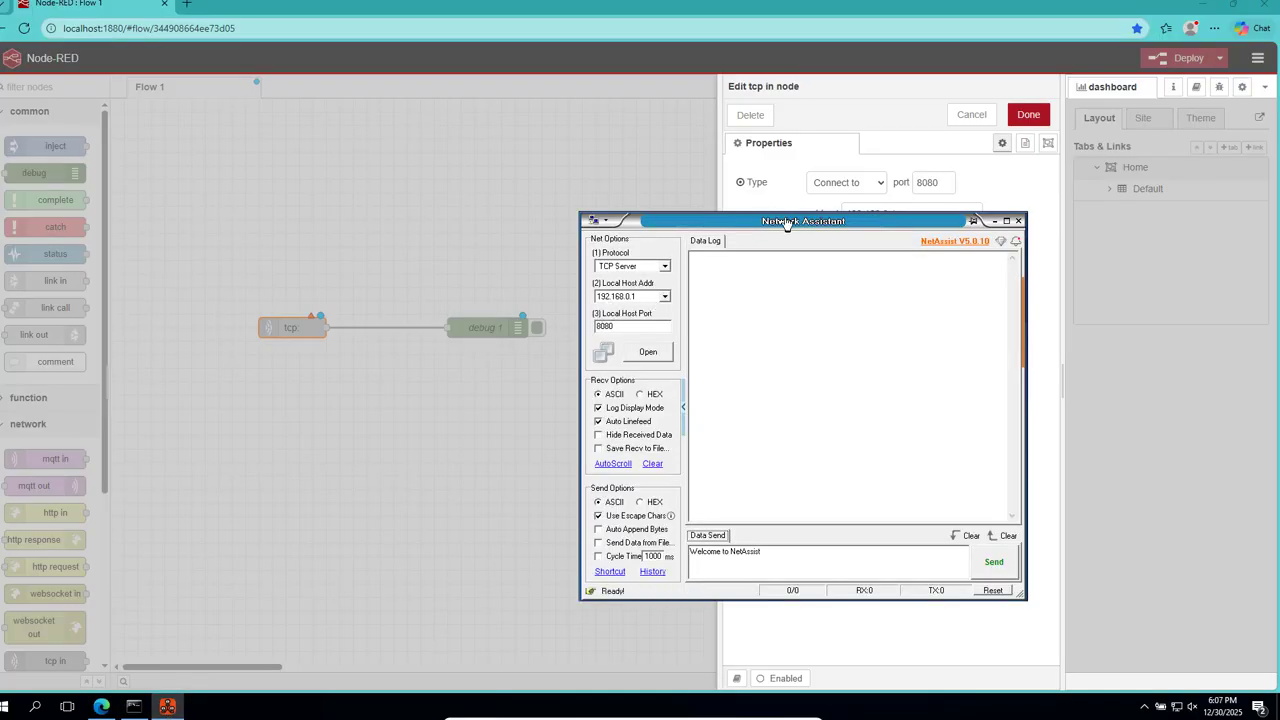
left_click_drag(786, 222, 786, 286)
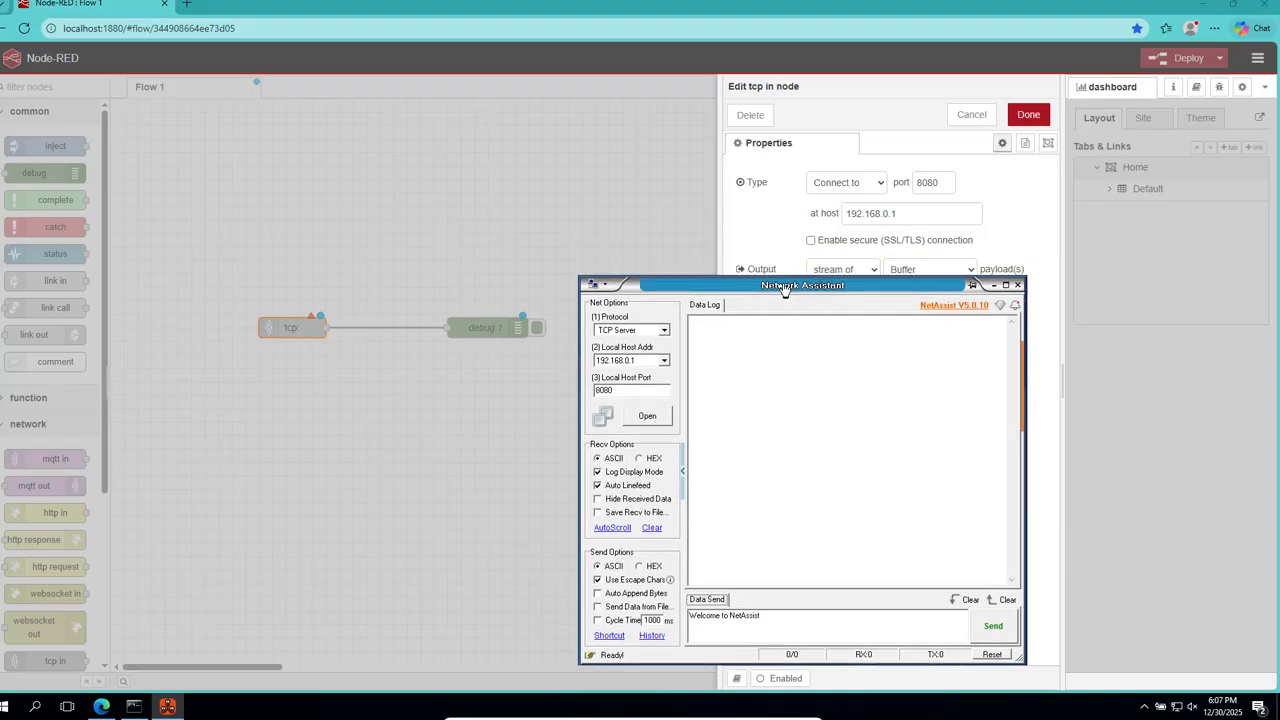
left_click(665, 360)
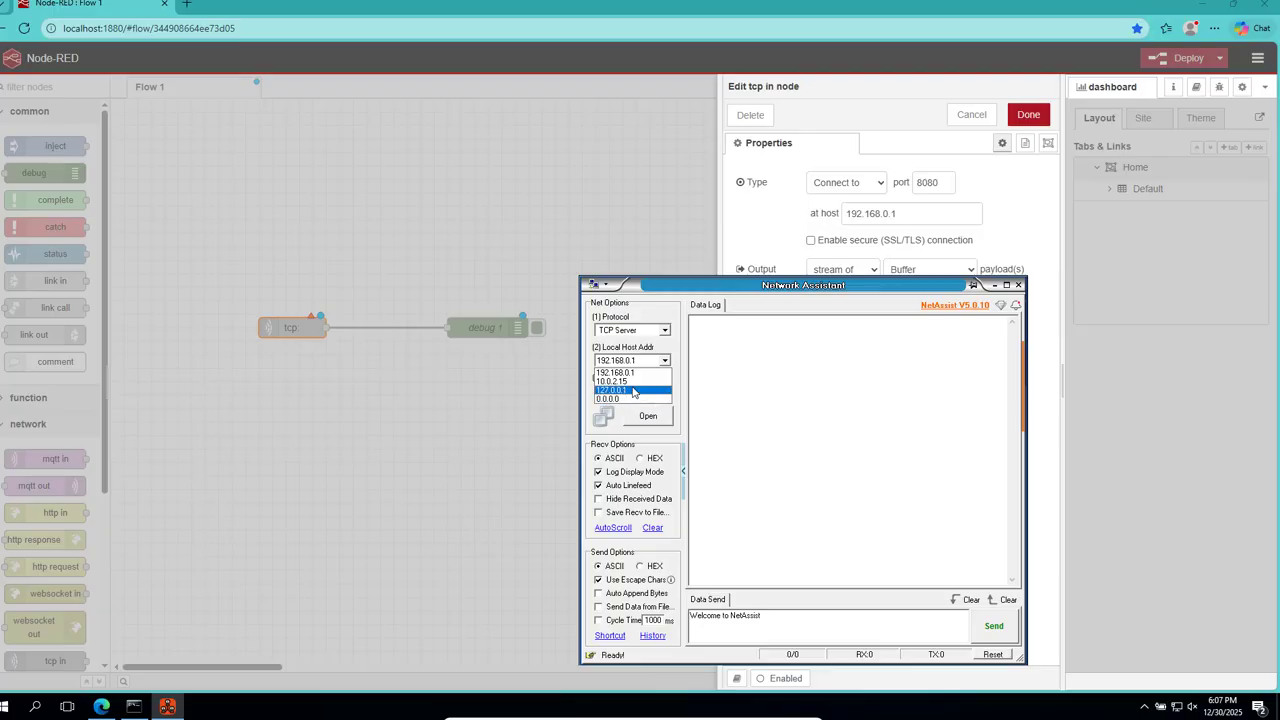
left_click(714, 406)
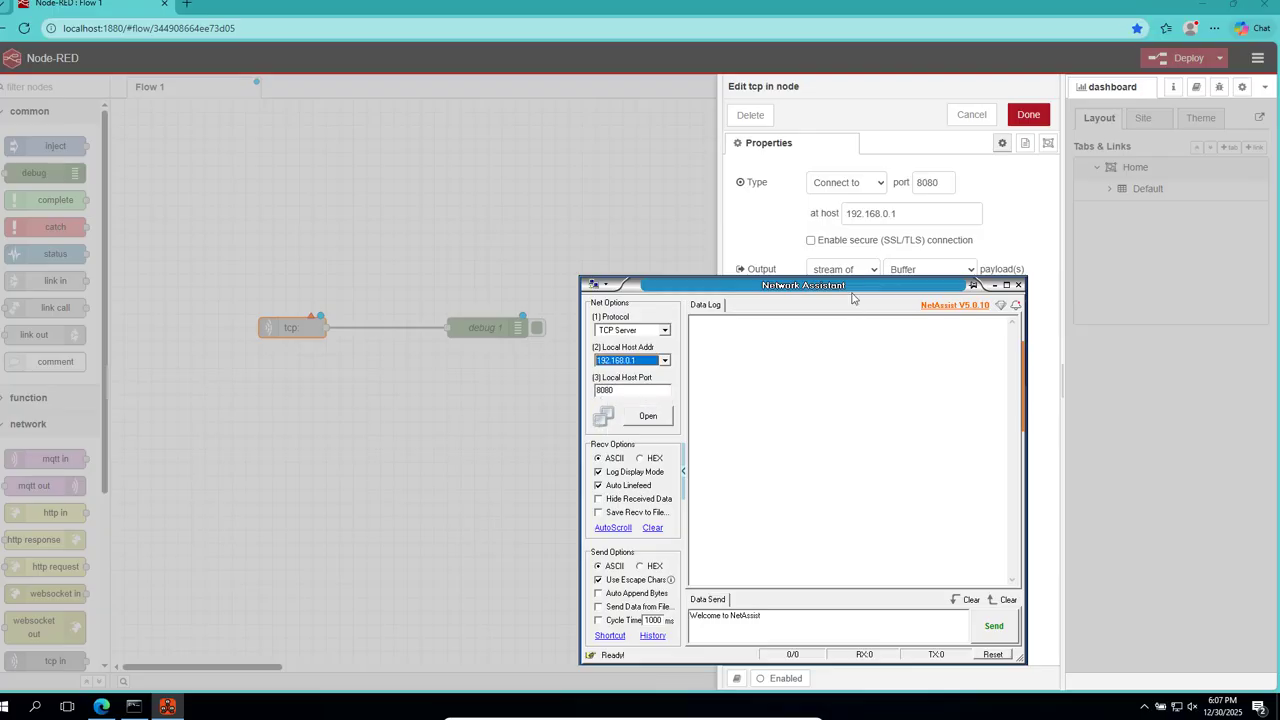
left_click(1027, 121)
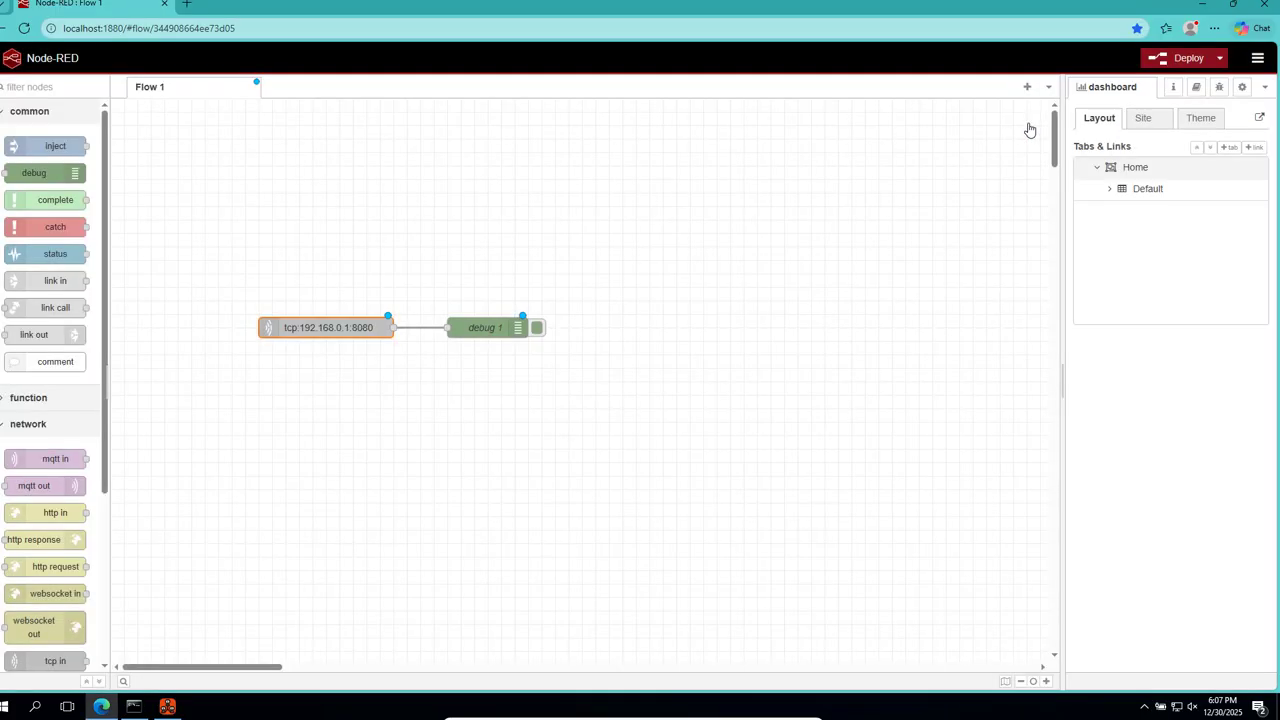
Enable node status (32 characters) output for the debug node and accept its settings.
left_click(505, 327)
double_click(505, 327)
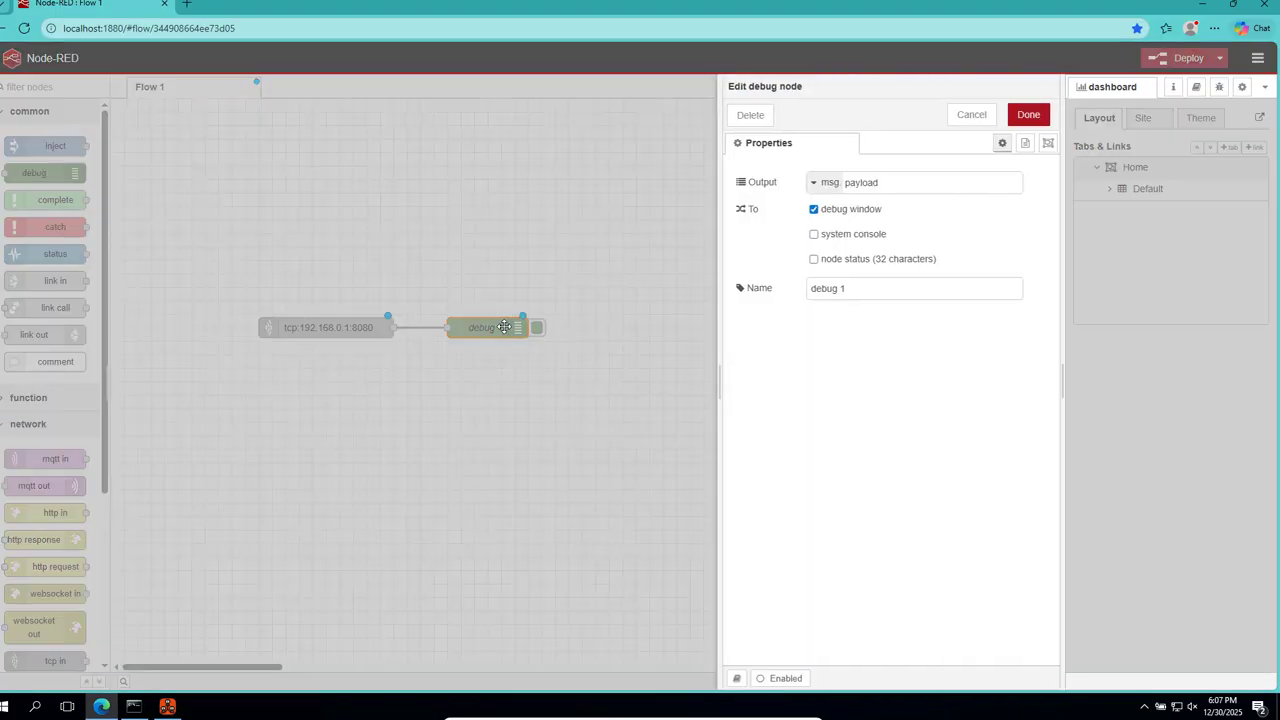
left_click(814, 261)
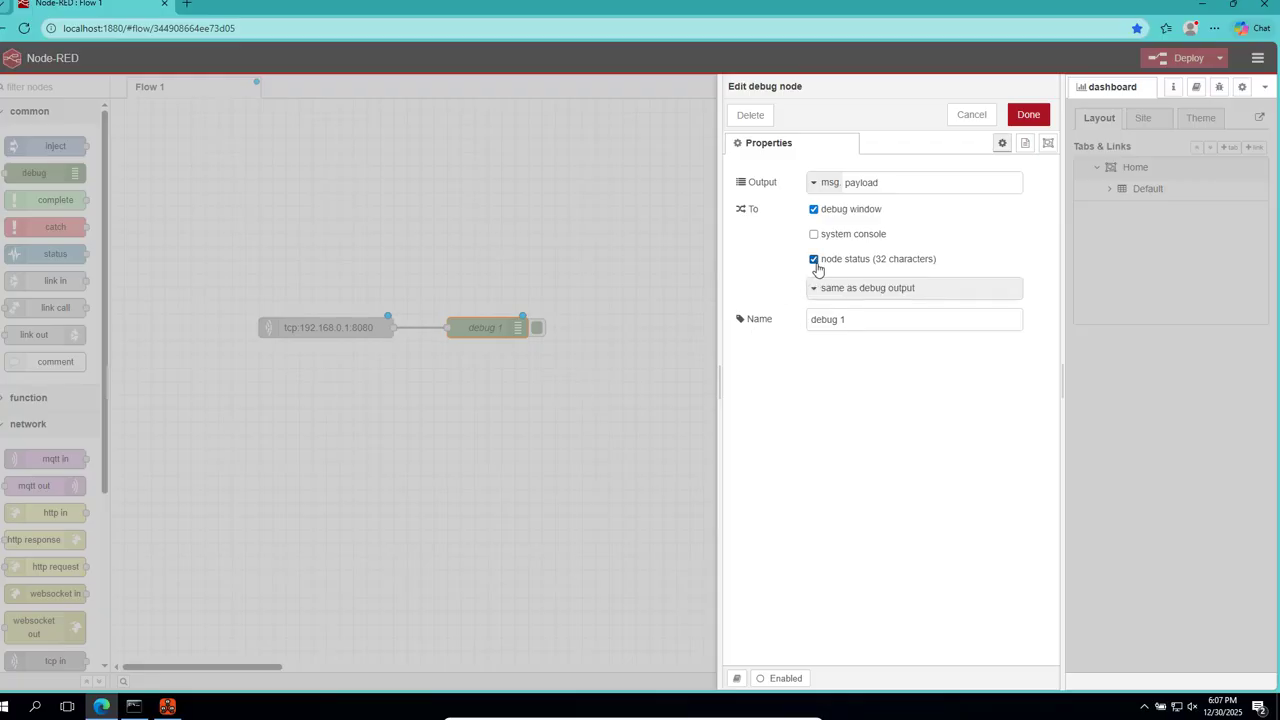
left_click(1030, 116)
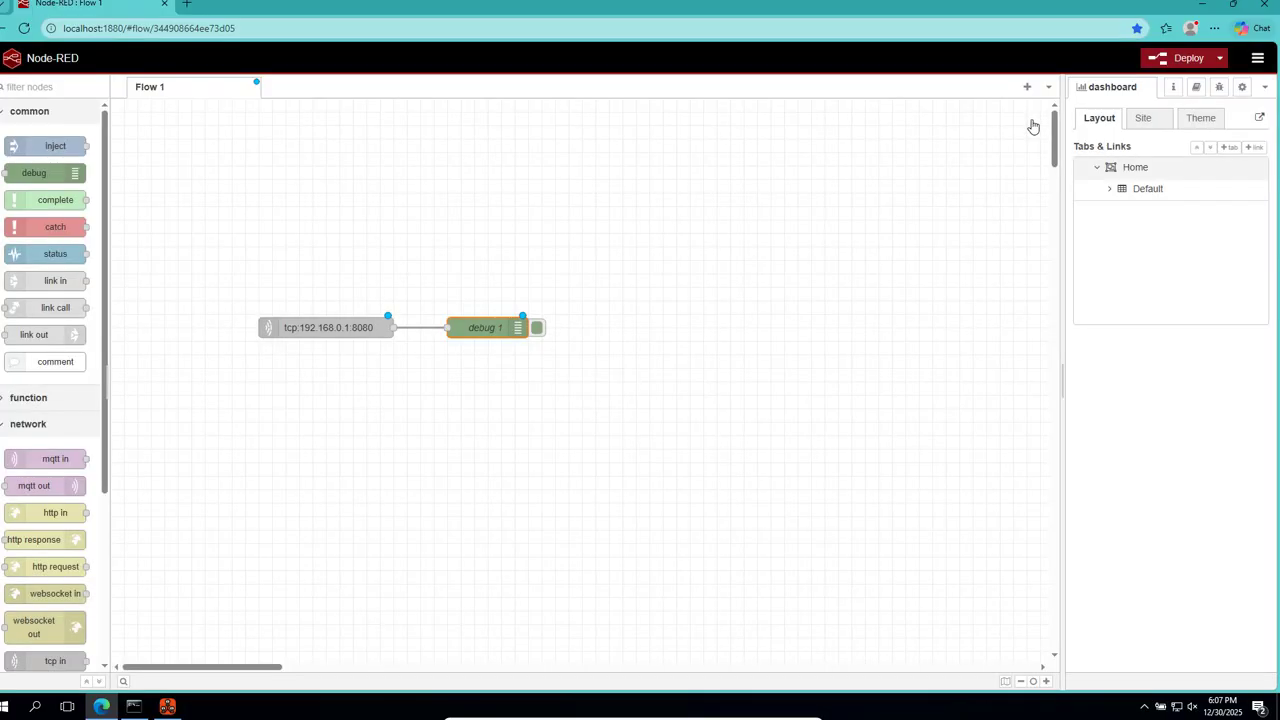
Deploy the flow and clear all messages from the debug sidebar.
left_click(1188, 60)
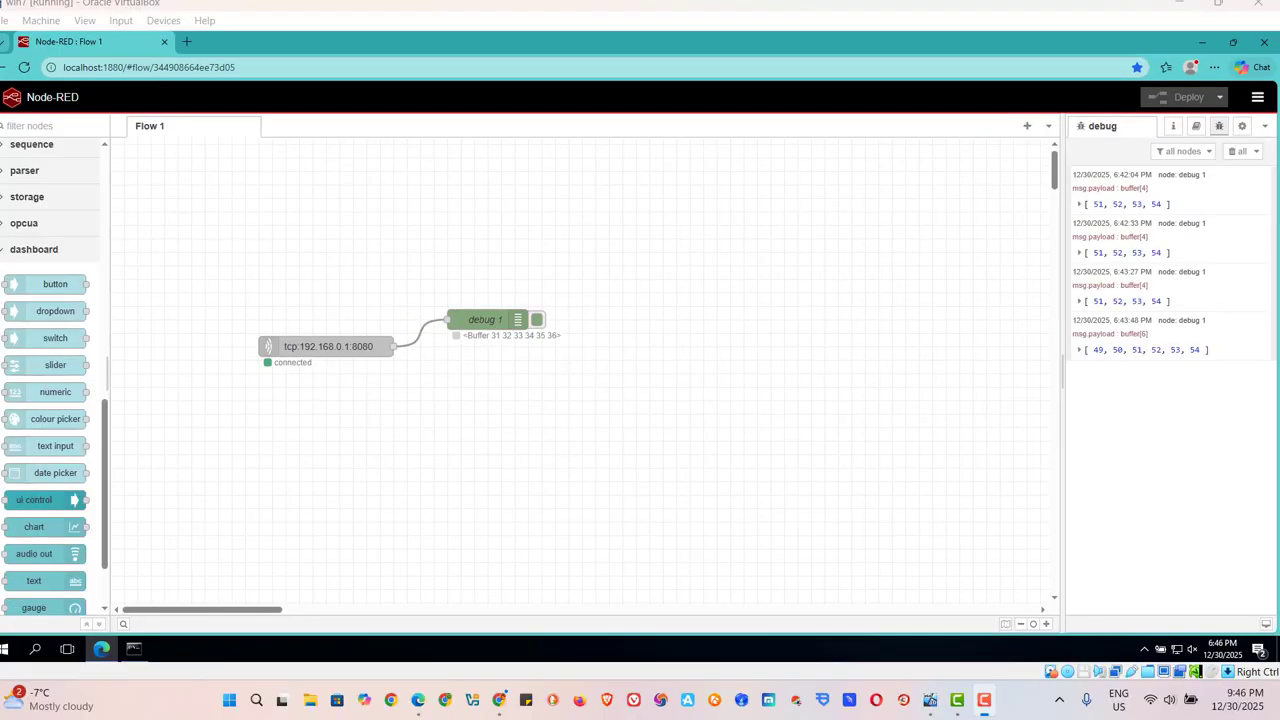
left_click(1238, 151)
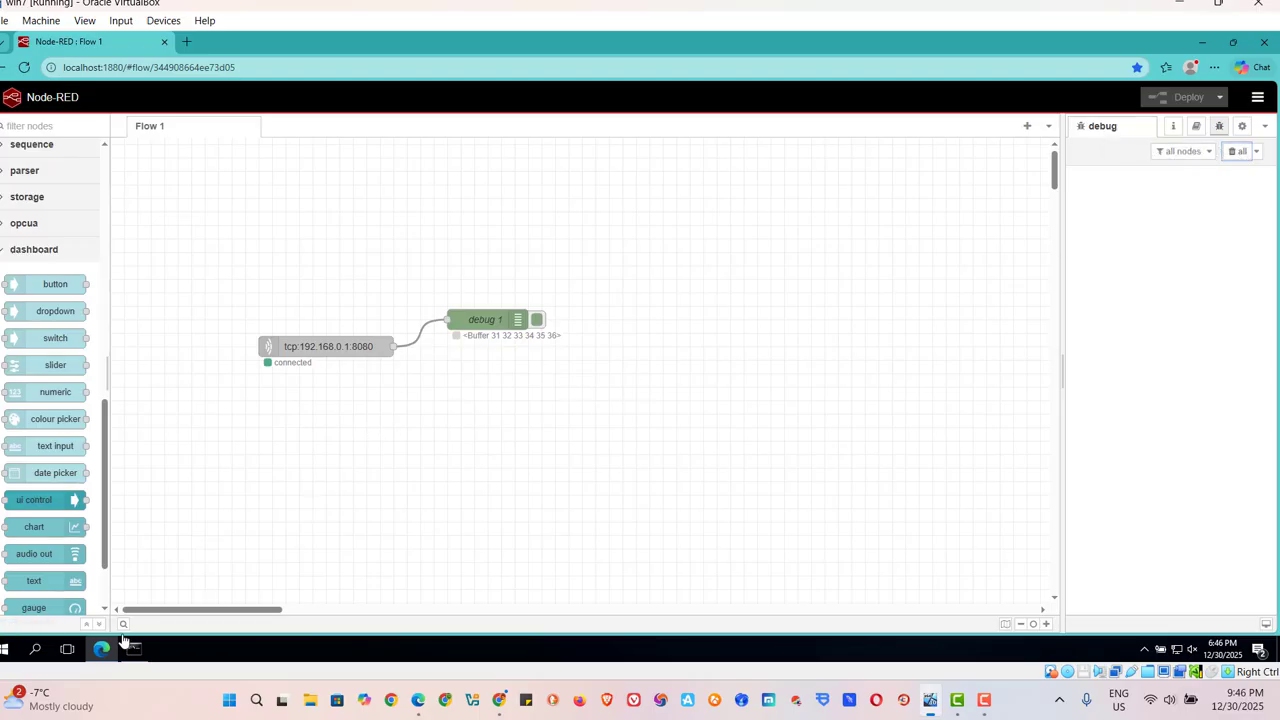
Bring up Network Assistant, set its receive format to ASCII, and send 1234 to all clients.
left_click(1144, 652)
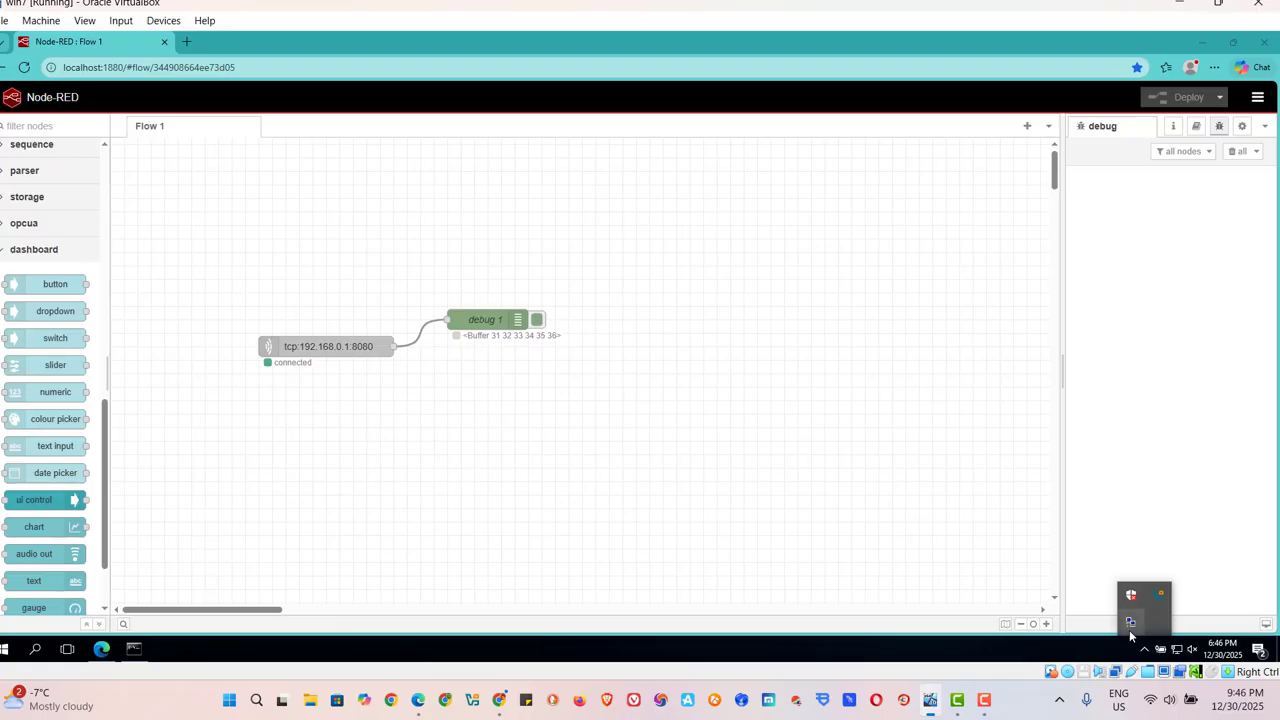
double_click(1129, 630)
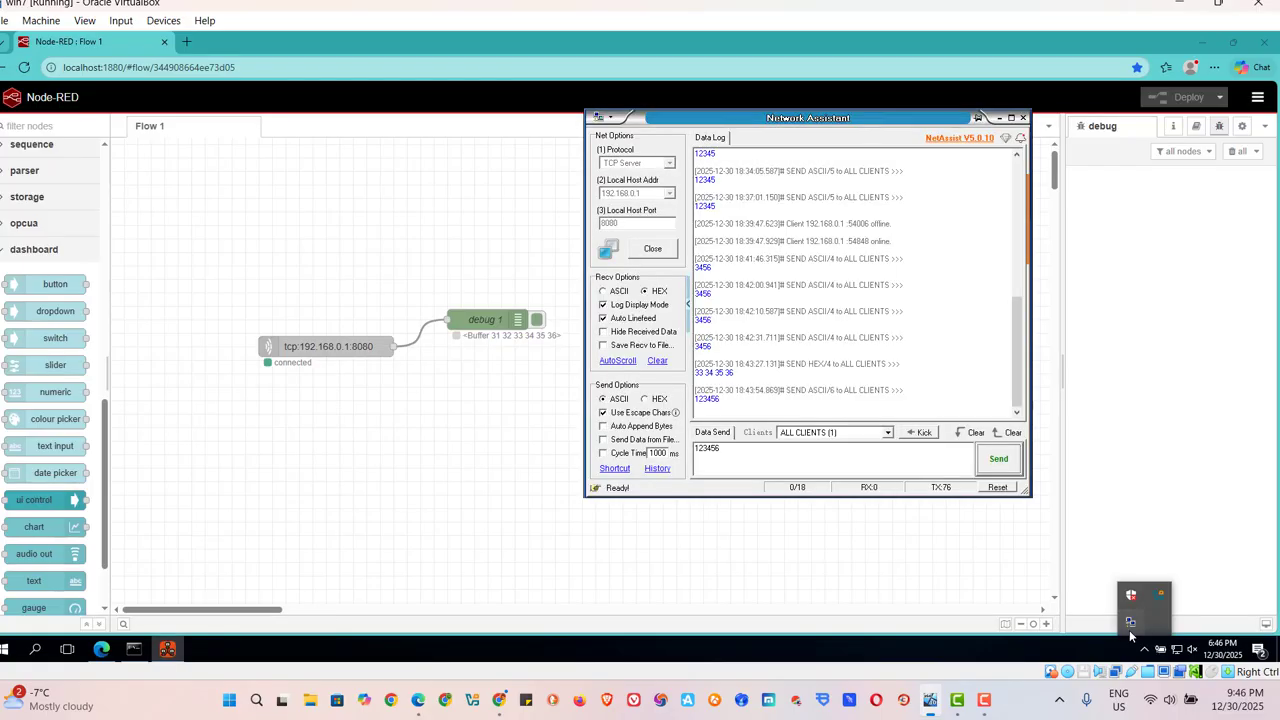
left_click(736, 454)
key("BackSpace")
key("BackSpace")
key("BackSpace")
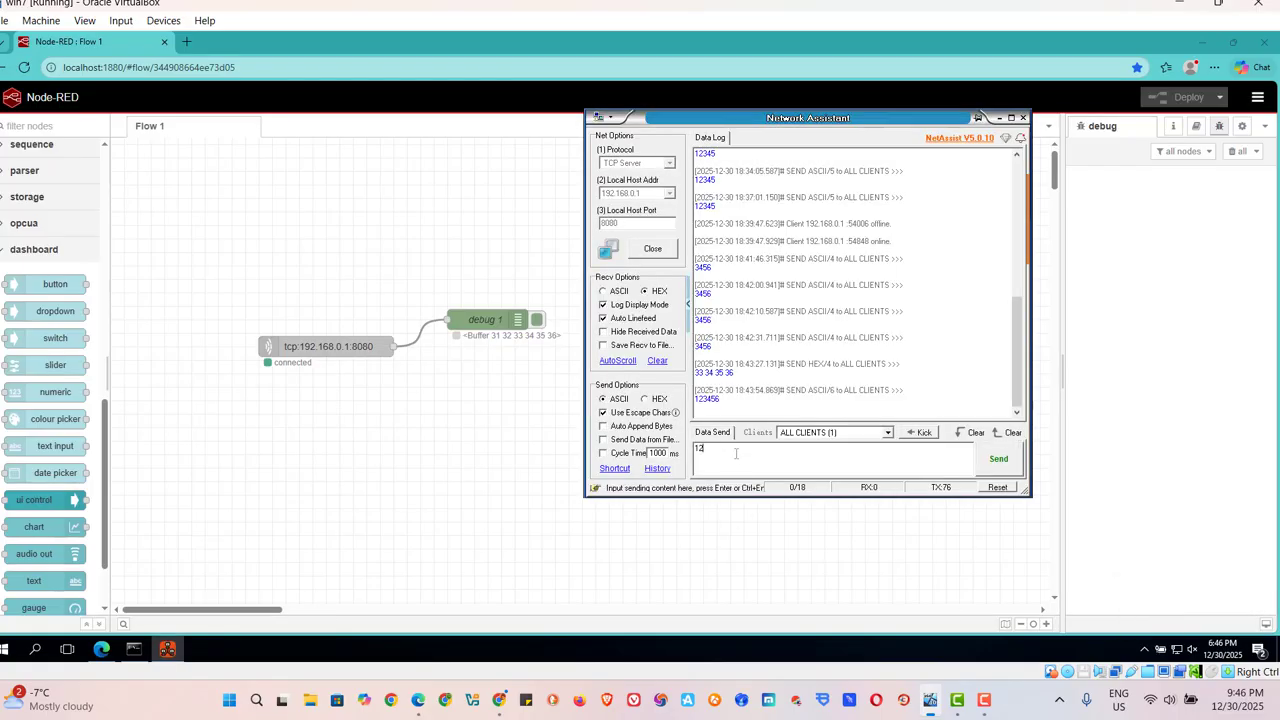
type("34")
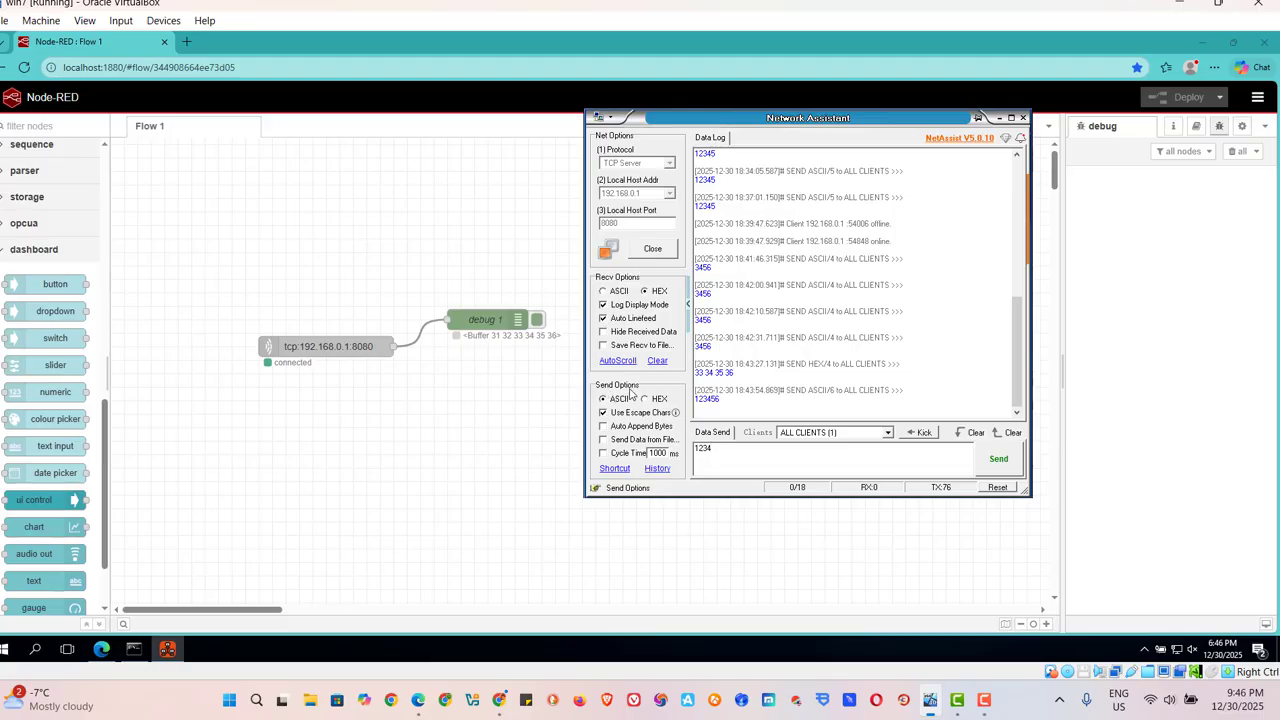
left_click(603, 412)
left_click(605, 293)
left_click(998, 462)
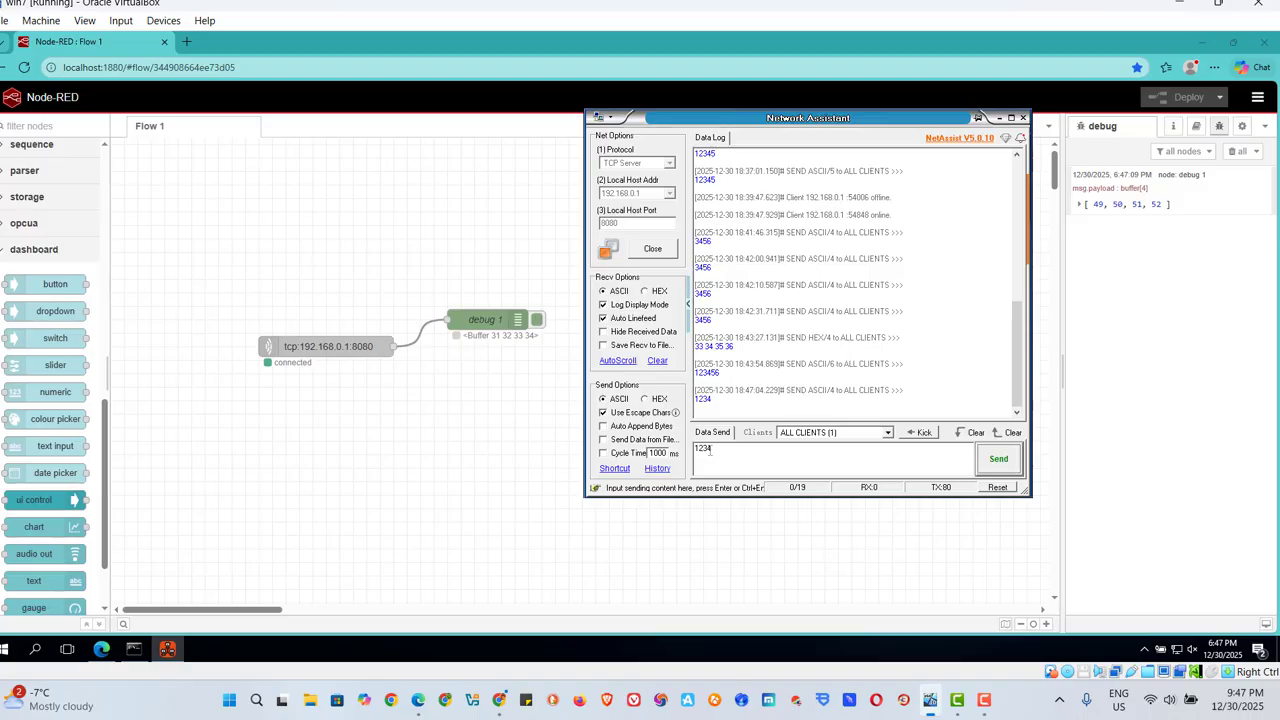
Expand the received buffer payload in the debug sidebar to examine its individual bytes, and collapse it again.
left_click(1082, 208)
left_click(1082, 206)
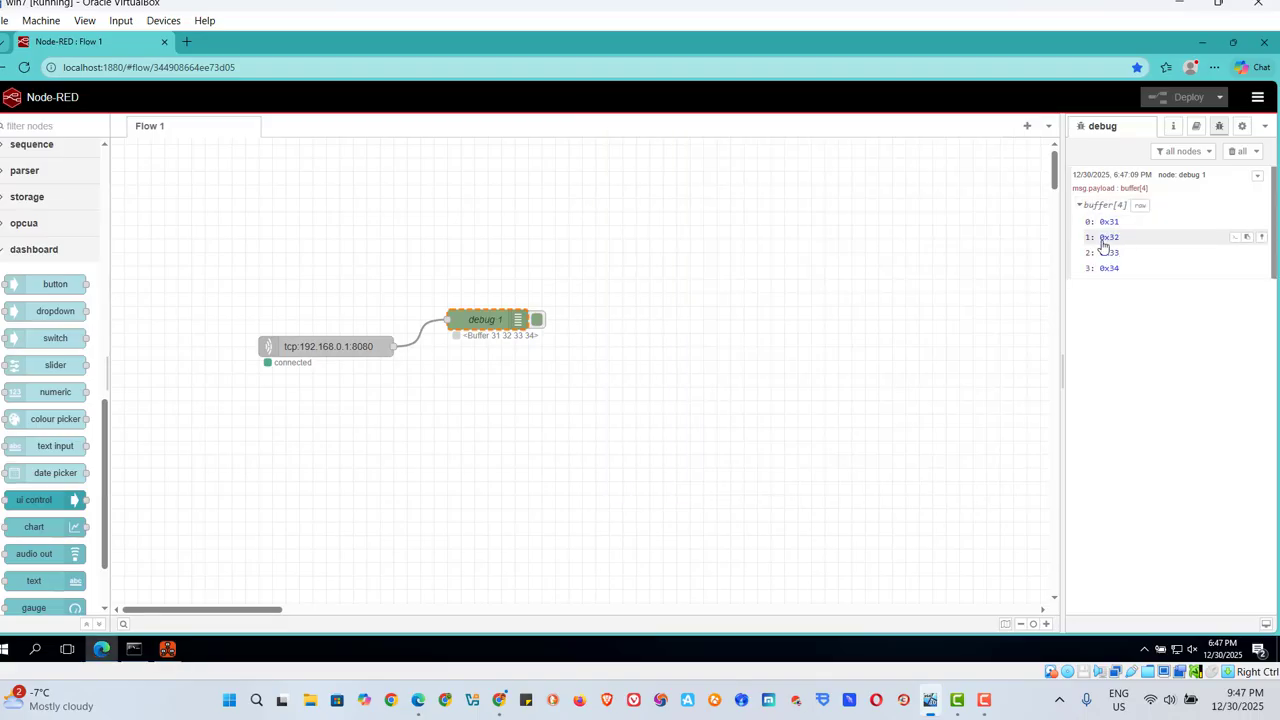
left_click(1079, 206)
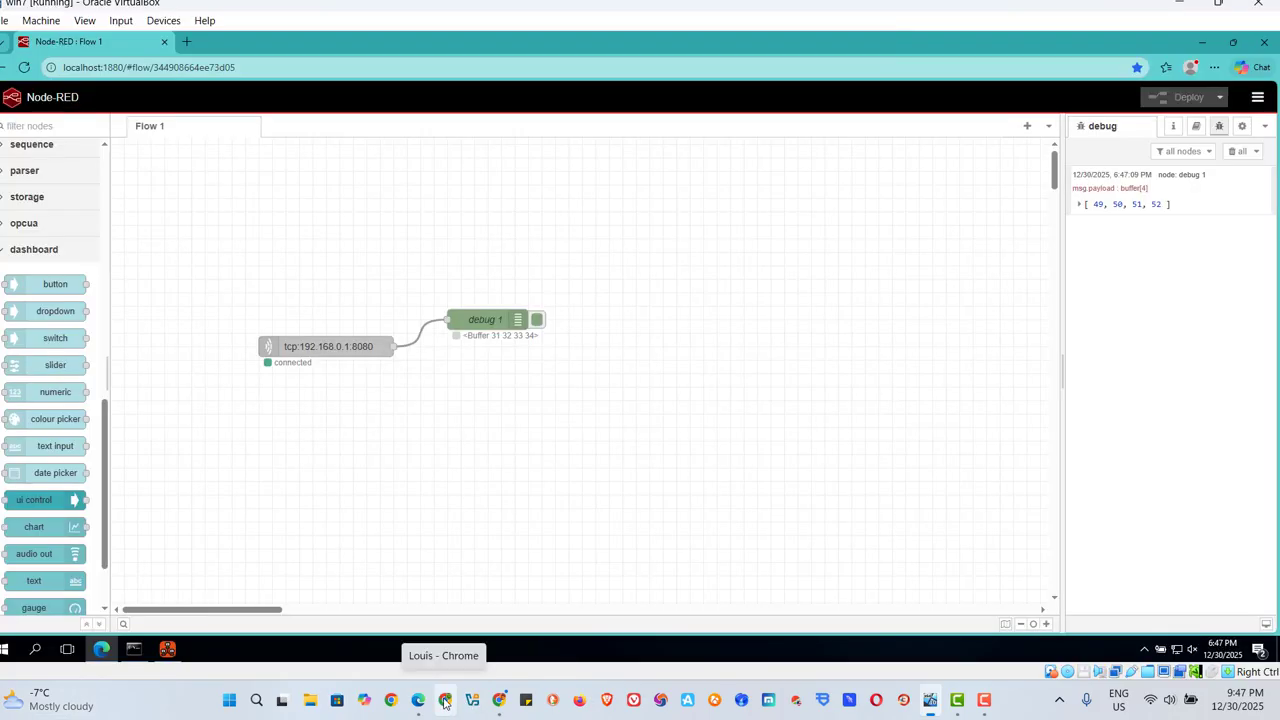
Switch to Chrome, convert 1234 in the ASCII to Hex converter, and return to the virtual machine to compare the debug node's status.
left_click(445, 700)
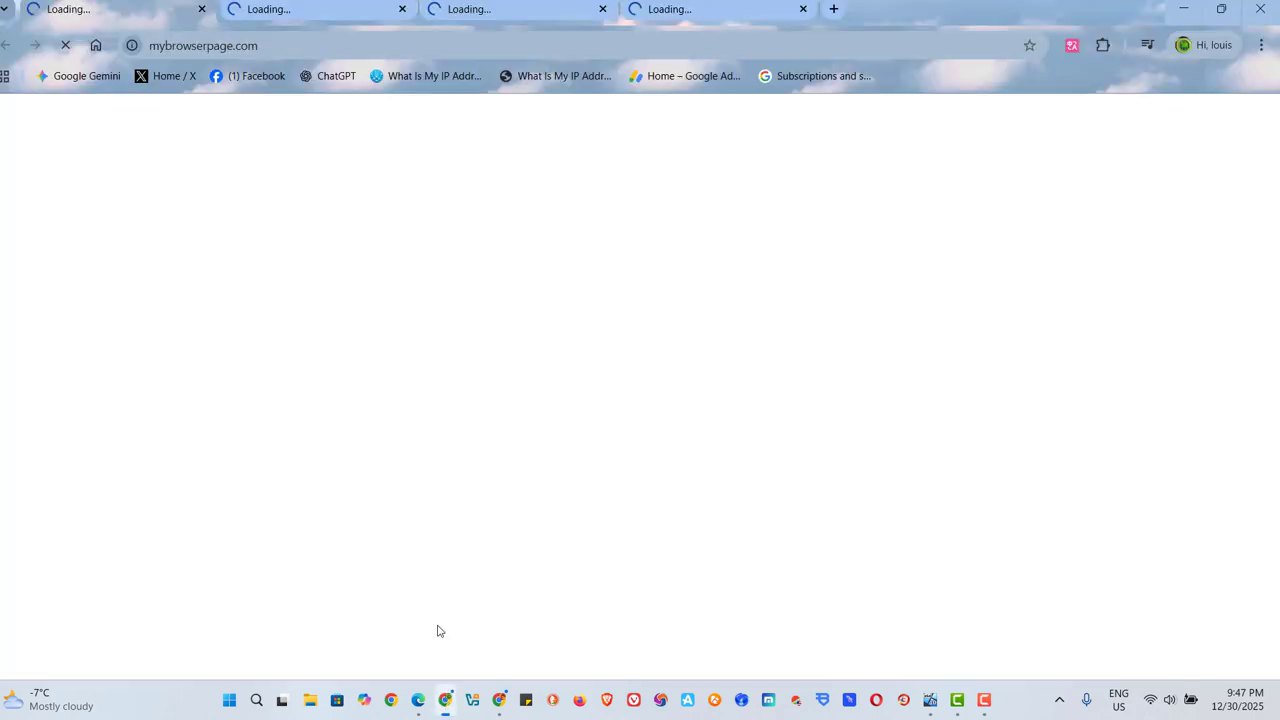
left_click(499, 704)
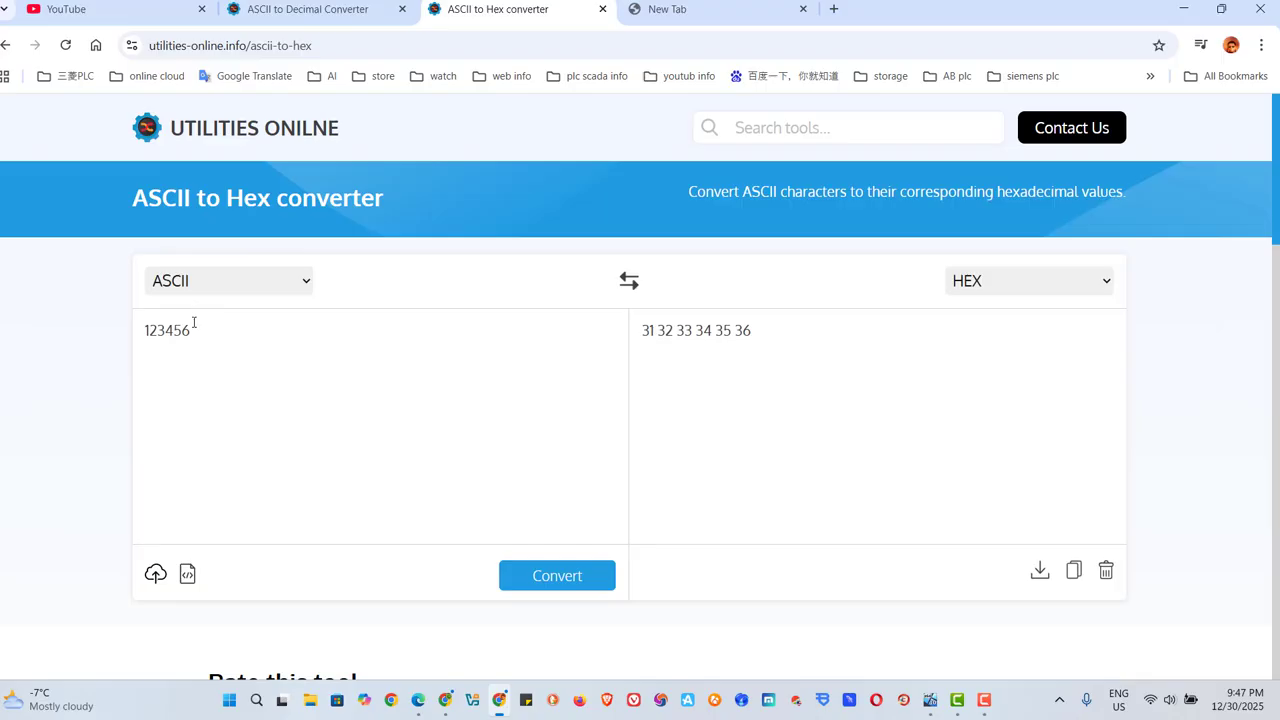
key("BackSpace")
key("BackSpace")
key("BackSpace")
key("BackSpace")
key("BackSpace")
key("BackSpace")
type("1234")
left_click(566, 591)
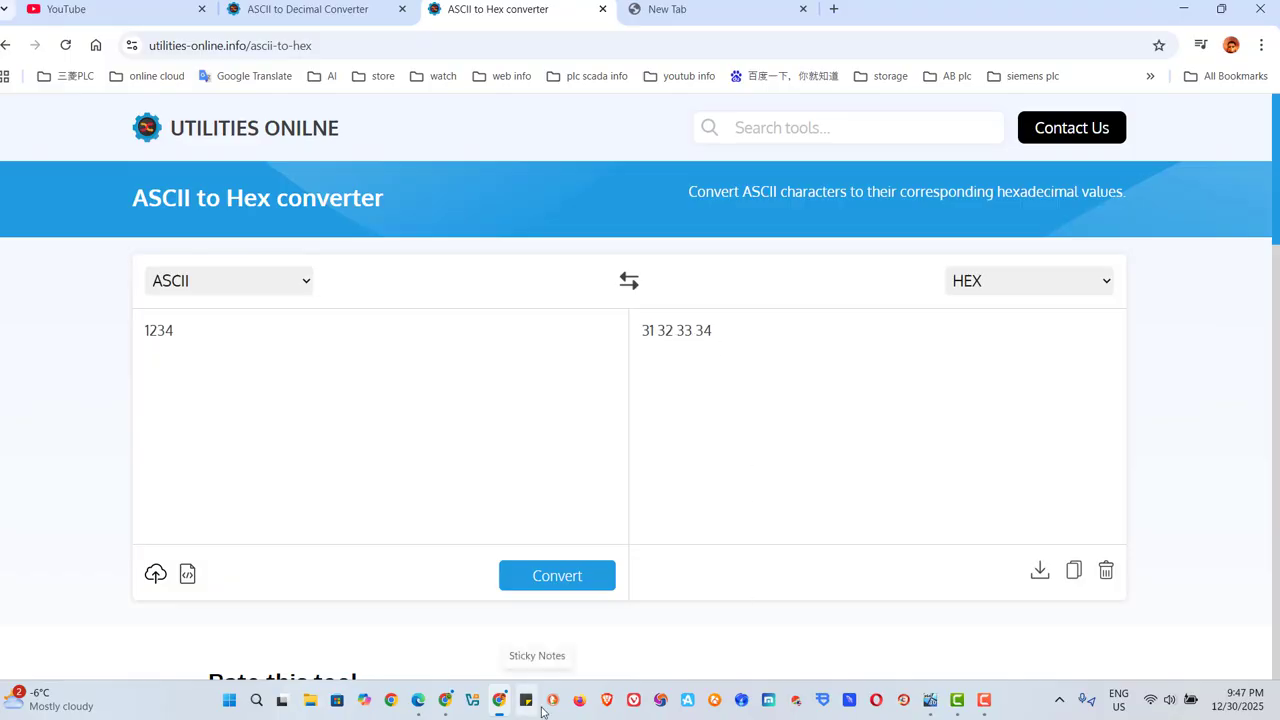
left_click(932, 705)
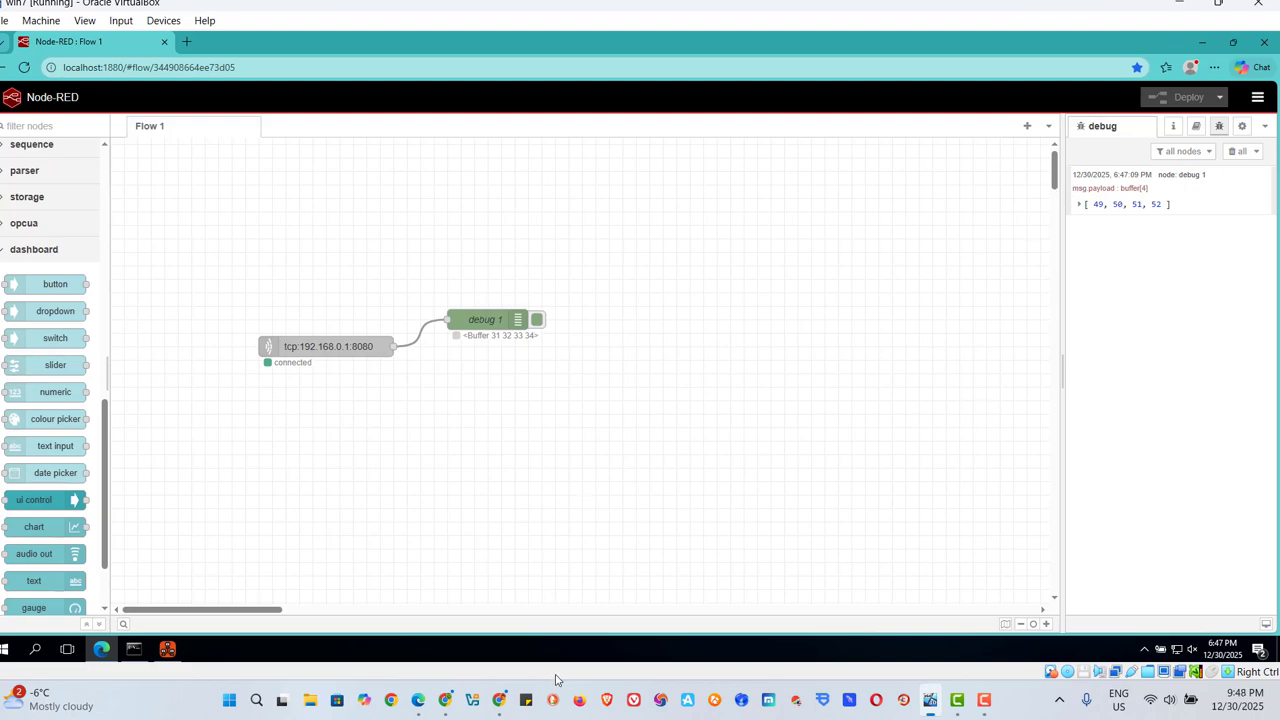
Switch to Chrome's ASCII to Decimal Converter and convert 1234 to check it against the debug output.
left_click(502, 701)
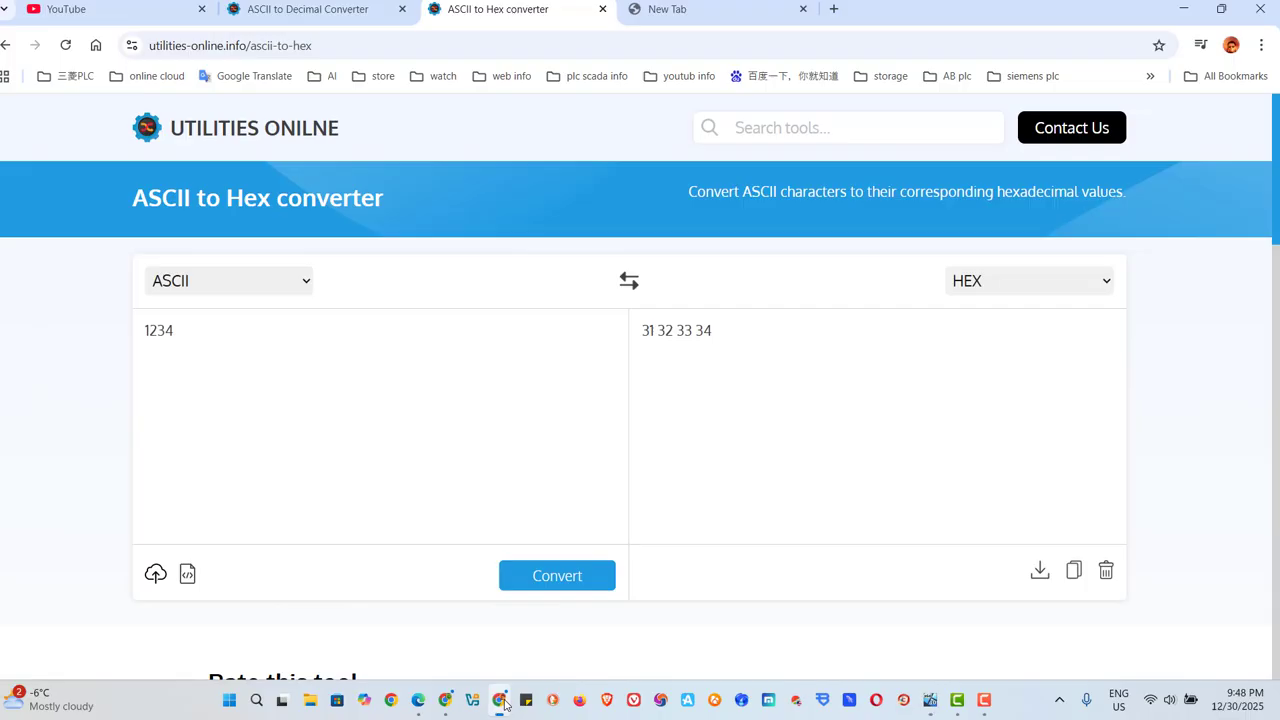
left_click(320, 16)
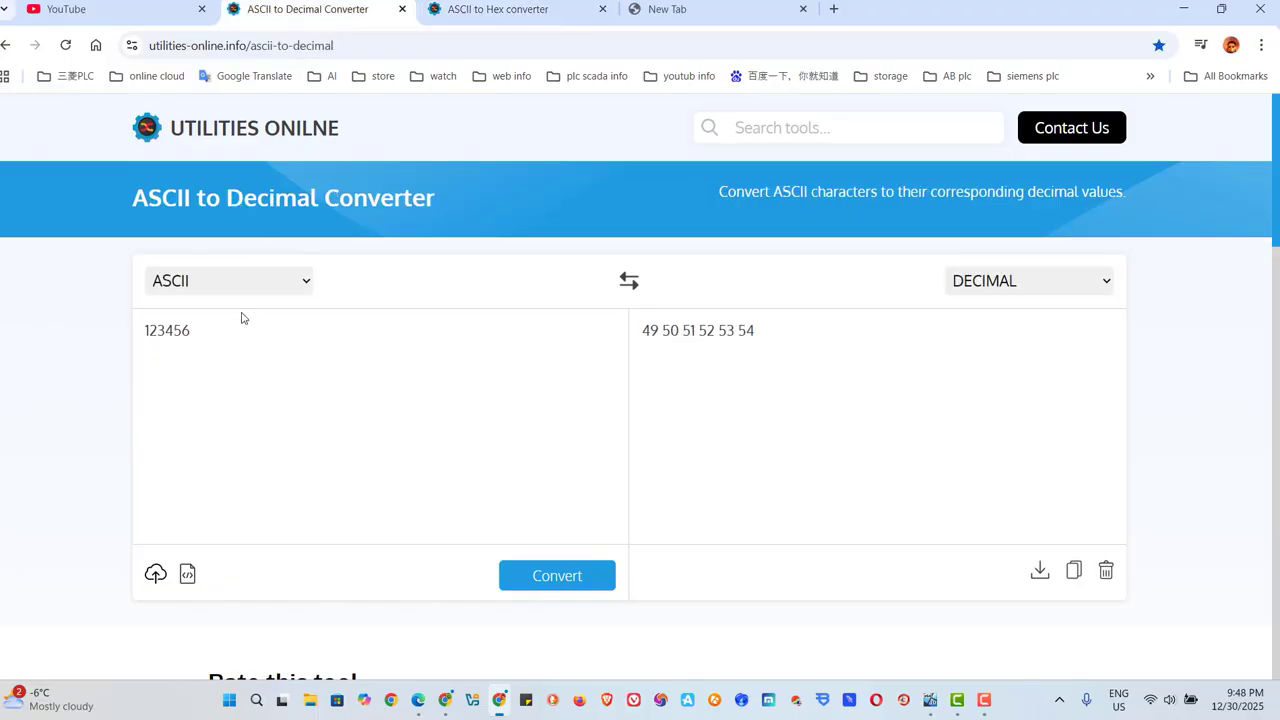
key("BackSpace")
key("BackSpace")
key("BackSpace")
key("BackSpace")
key("BackSpace")
type("123")
left_click(538, 586)
Return to the virtual machine and send 4567 in ASCII to all clients from Network Assistant.
left_click(930, 700)
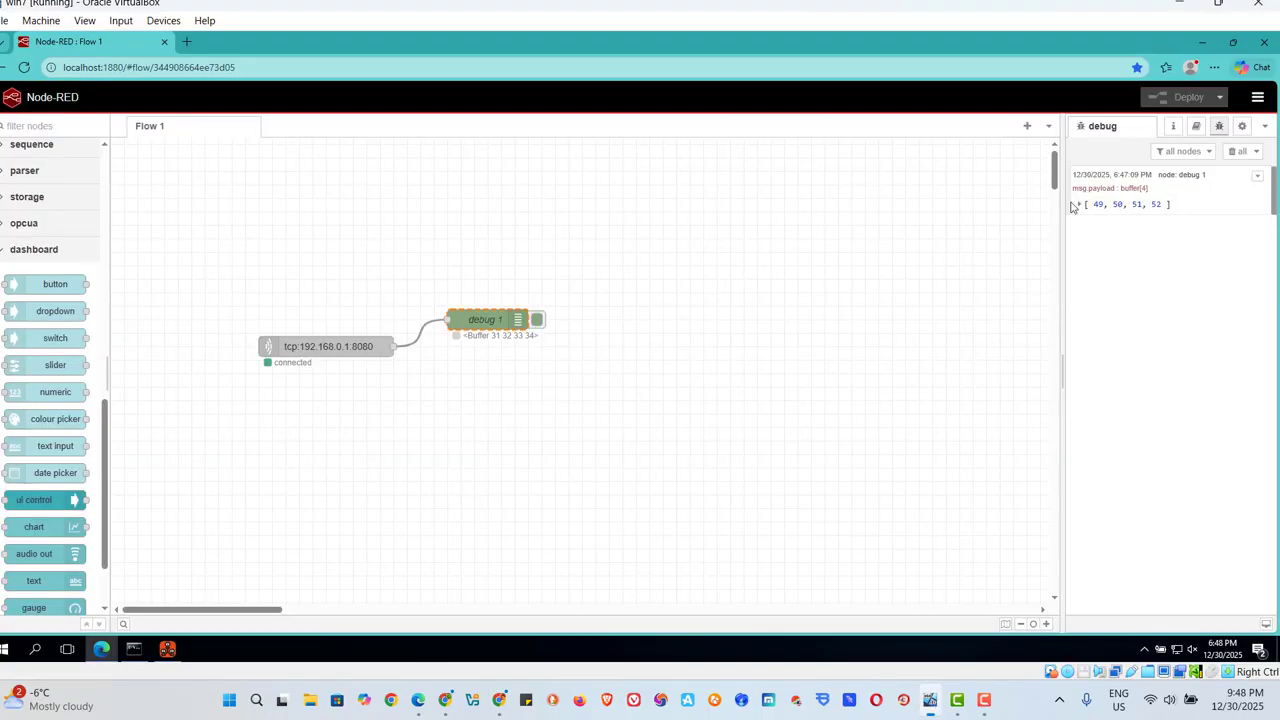
left_click(167, 649)
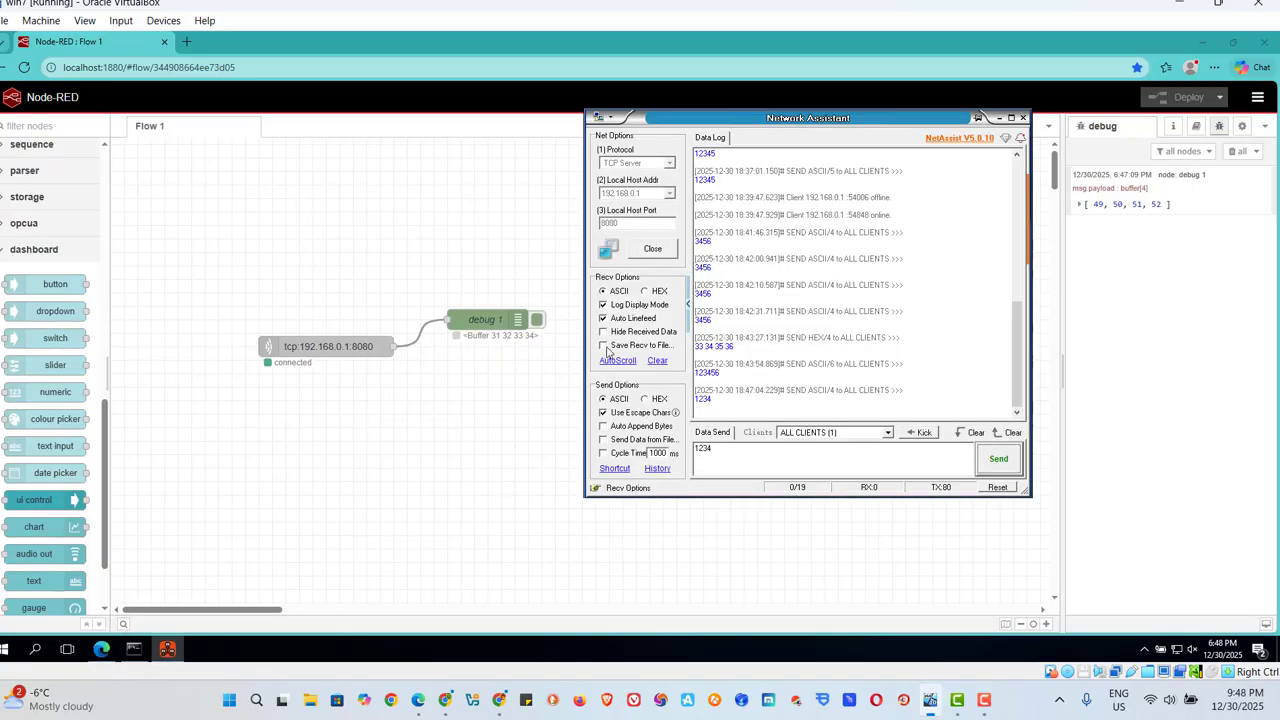
left_click(603, 413)
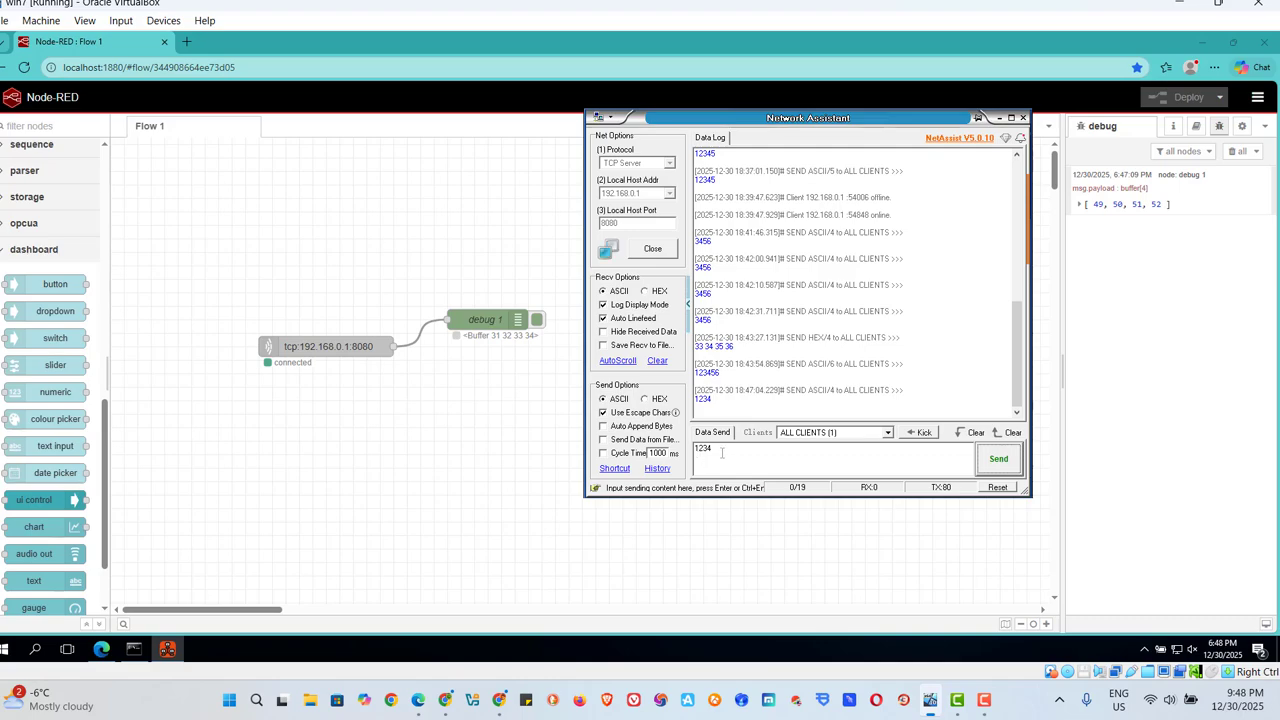
key("BackSpace")
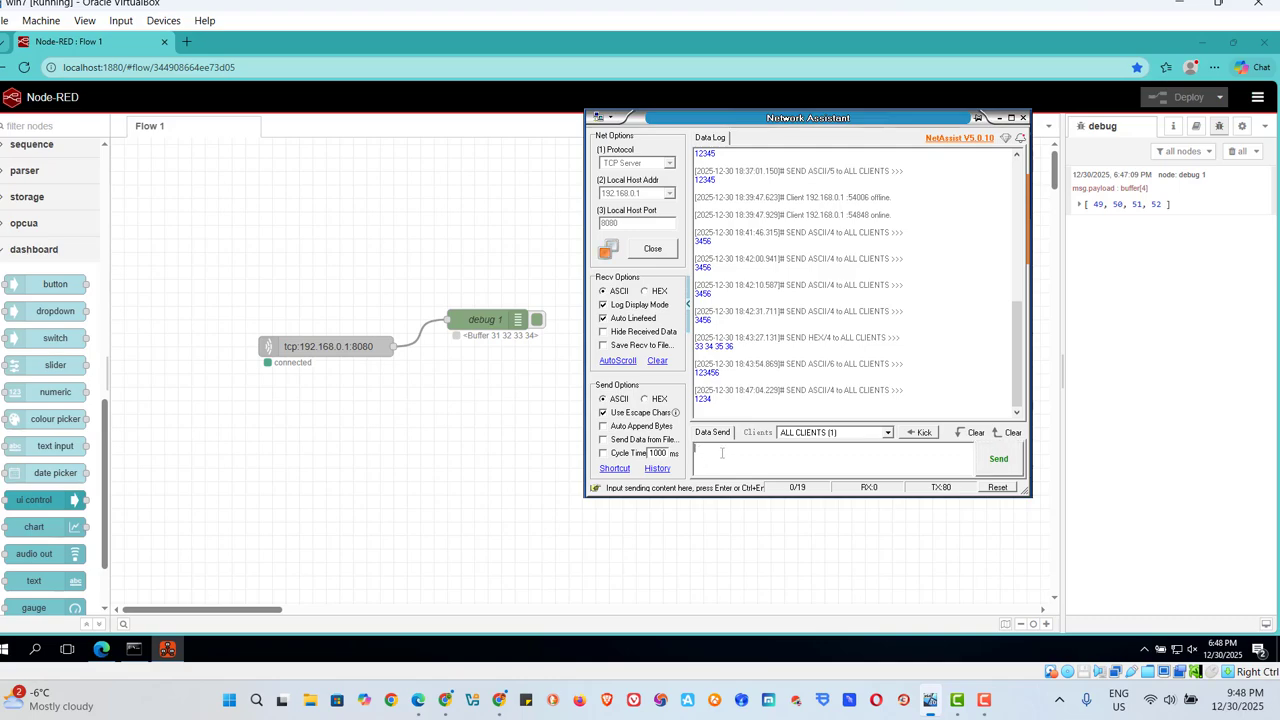
type("567")
left_click(997, 459)
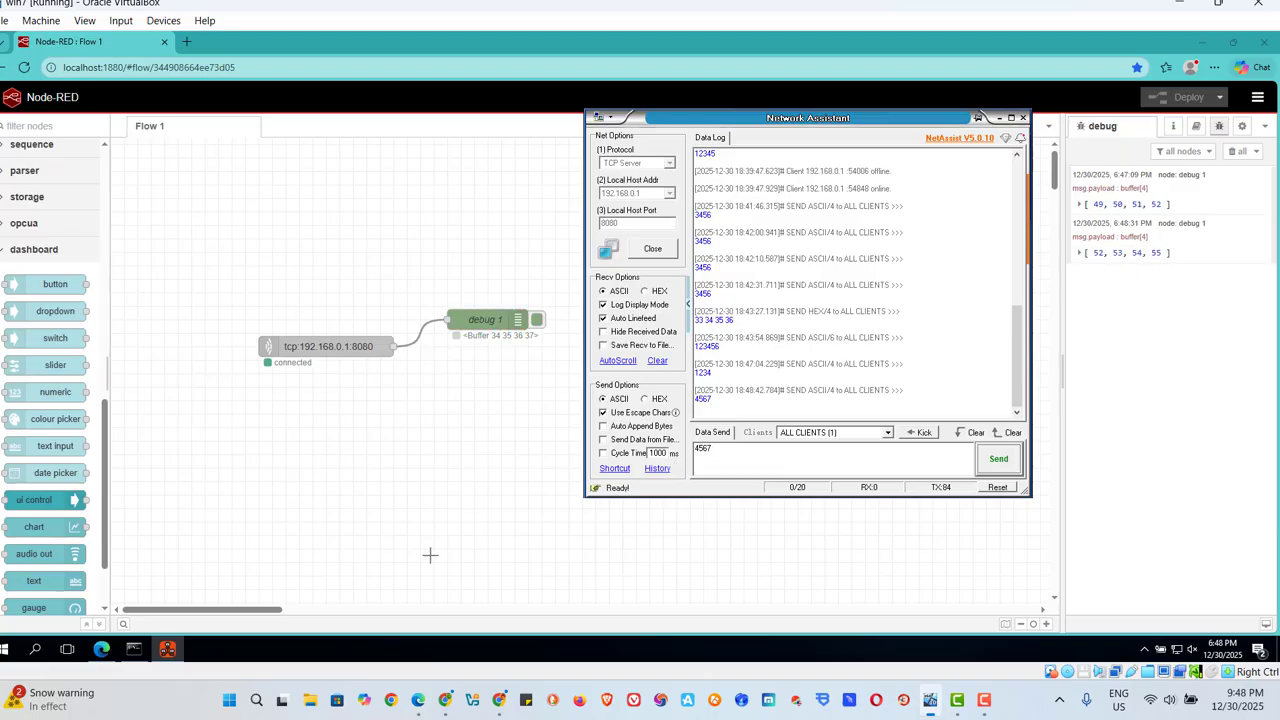
Switch to Chrome and convert 4567 in the ASCII to Decimal Converter.
left_click(501, 701)
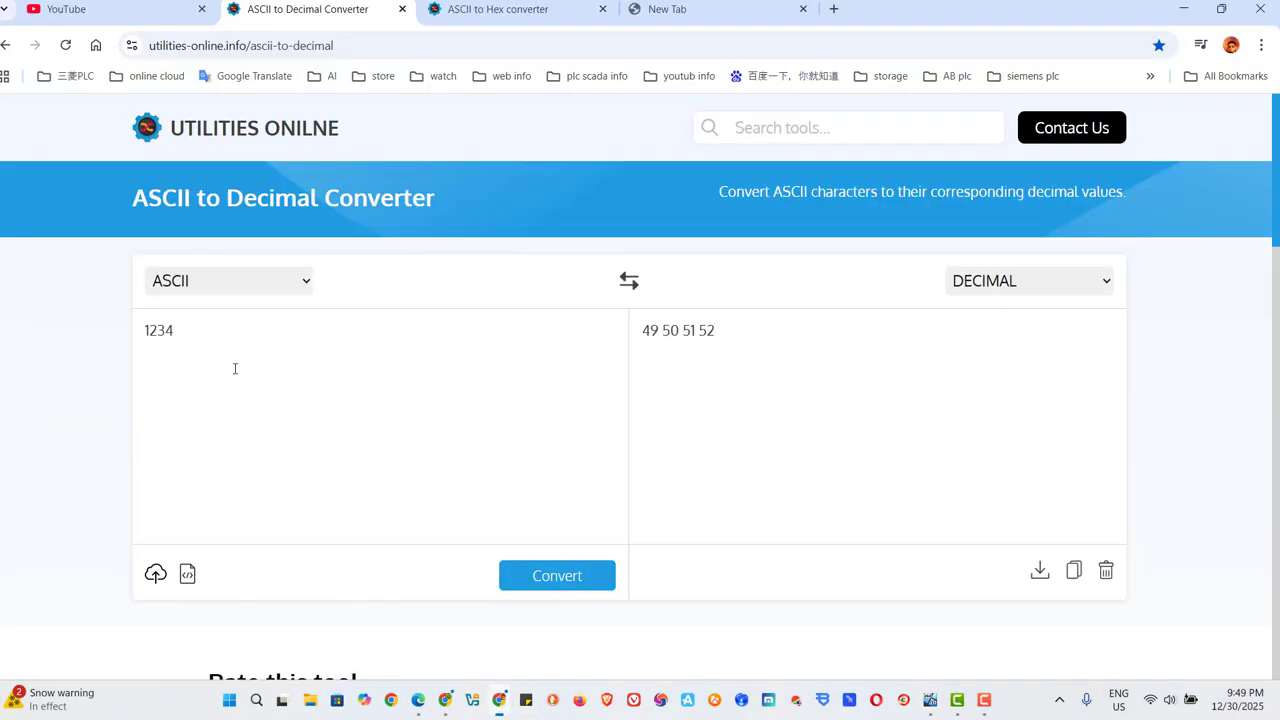
key("BackSpace")
key("BackSpace")
key("BackSpace")
type("4567")
left_click(549, 583)
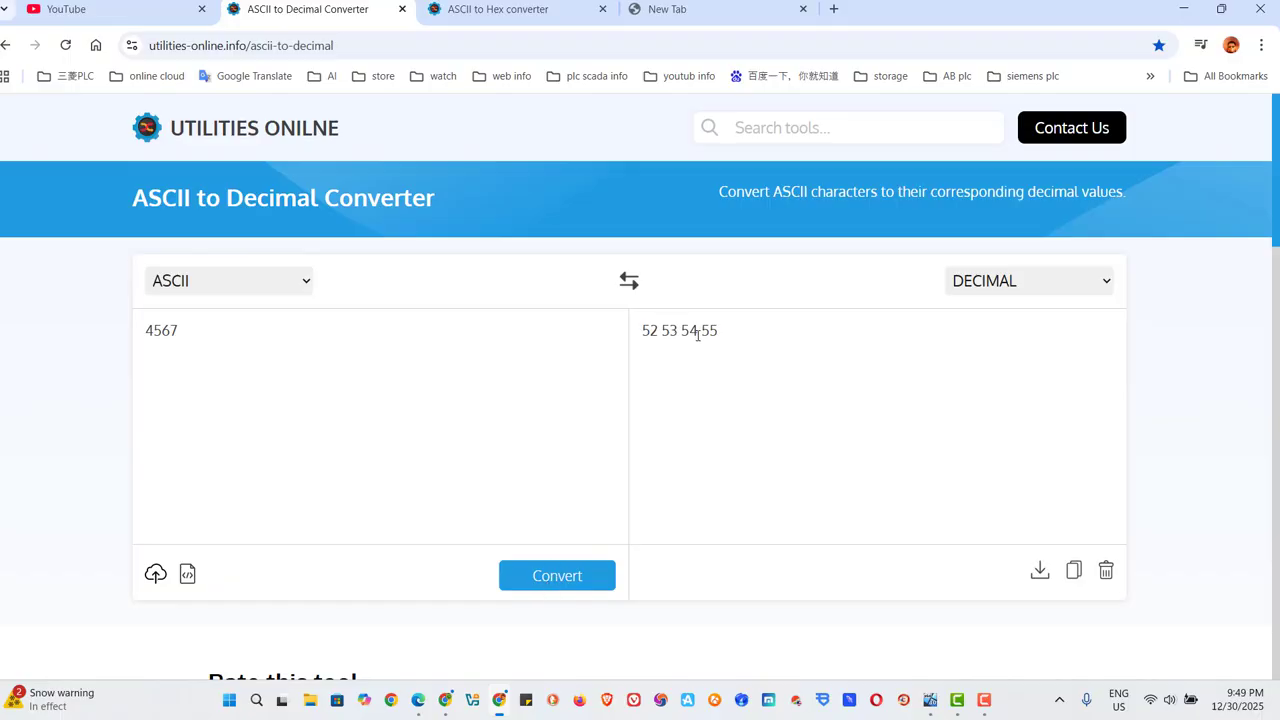
Convert 5467 in the ASCII to Hex converter.
left_click(458, 10)
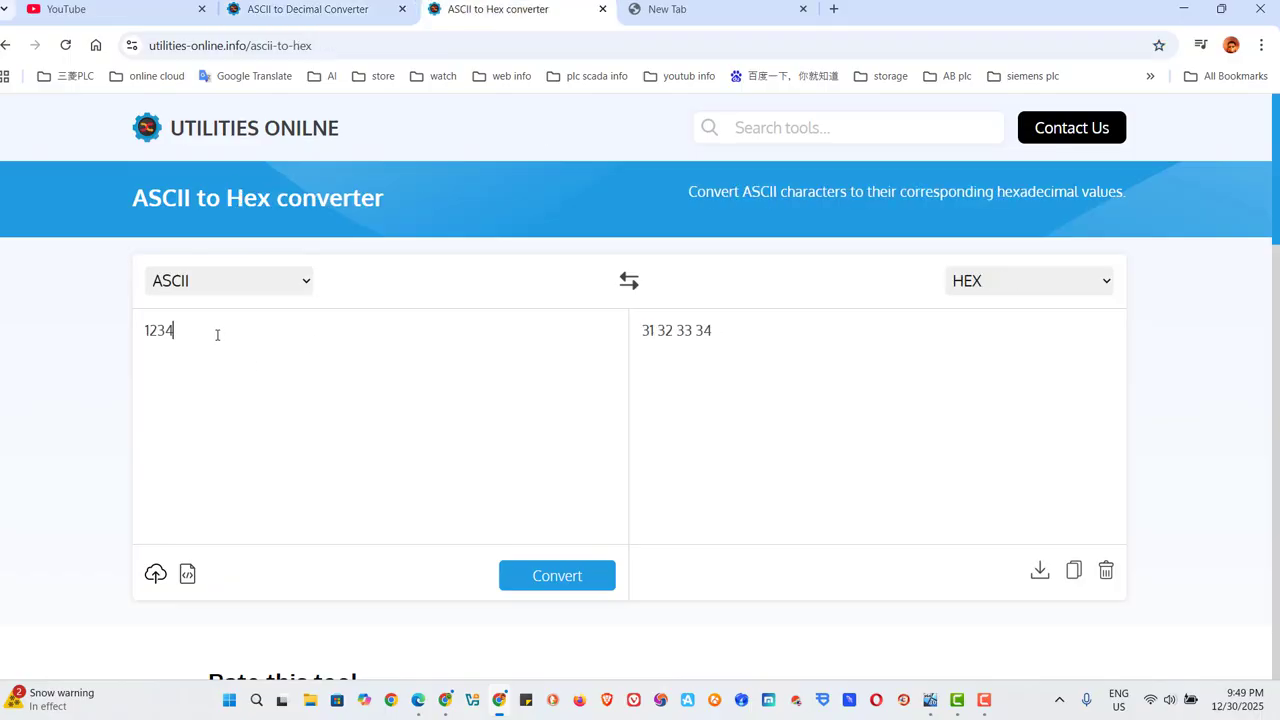
key("BackSpace")
key("BackSpace")
key("BackSpace")
type("5467")
left_click(557, 575)
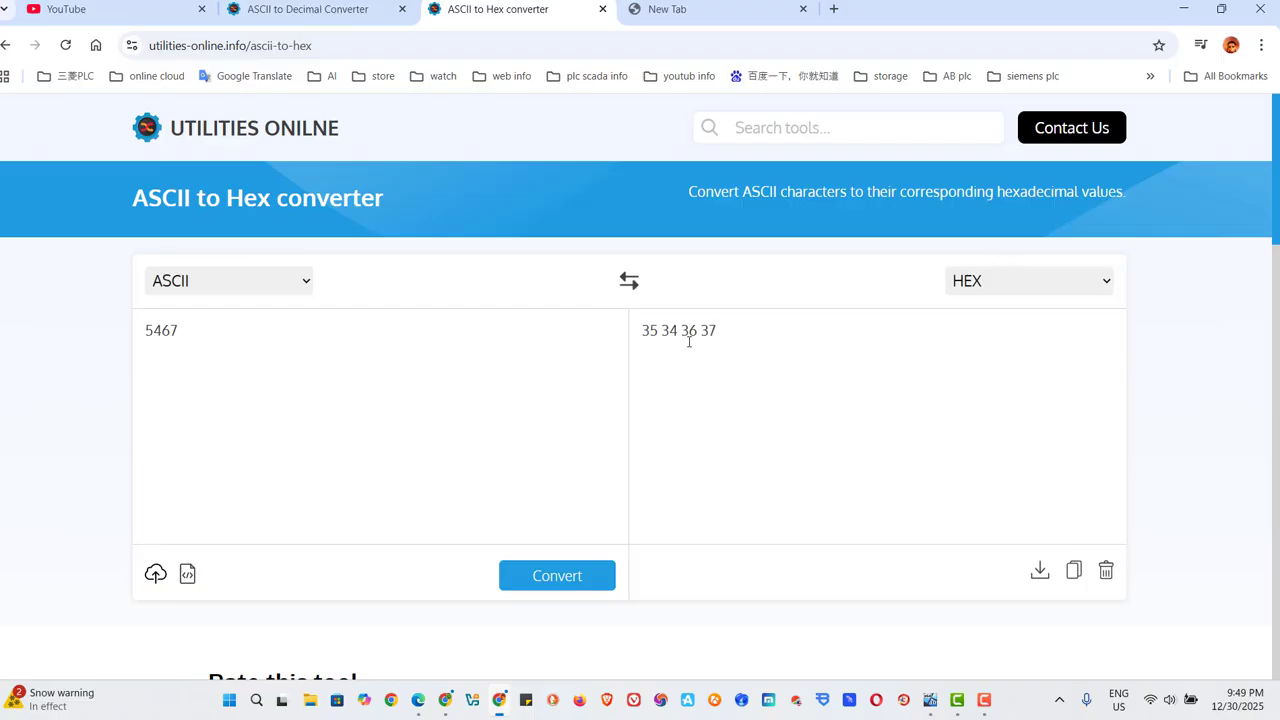
Return to the virtual machine and send 4567 once more from Network Assistant.
left_click(929, 704)
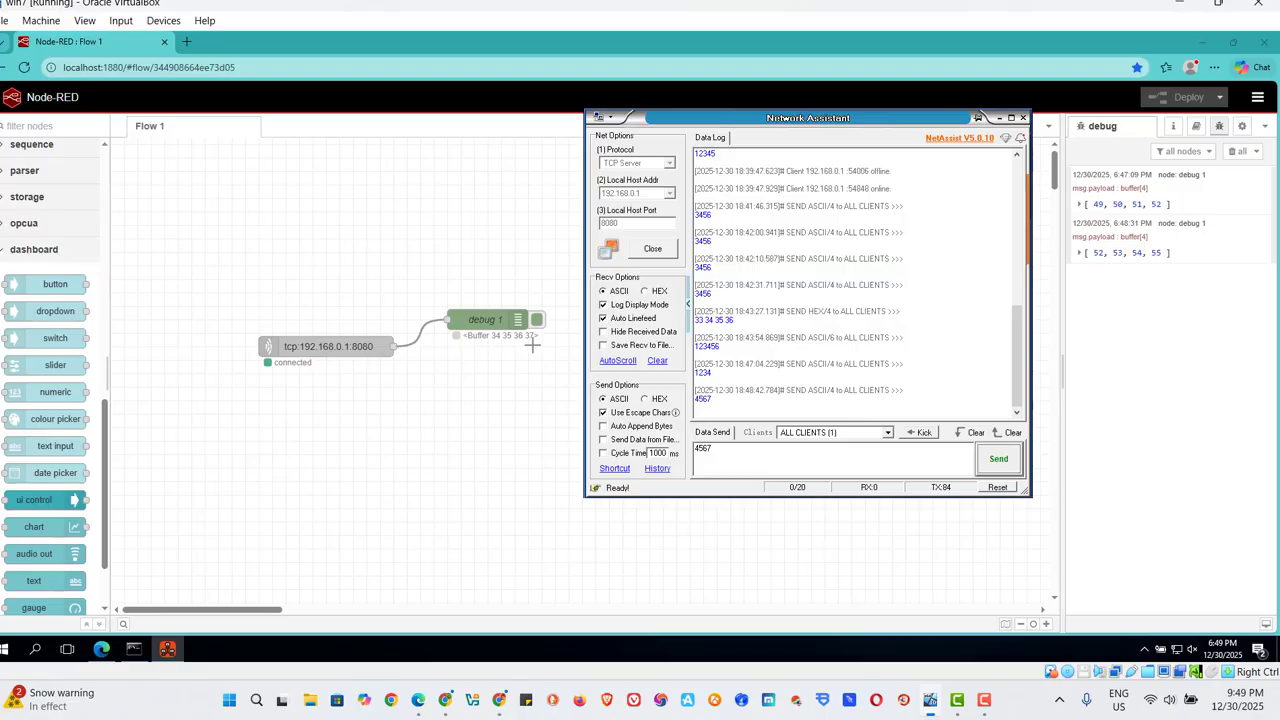
left_click(999, 461)
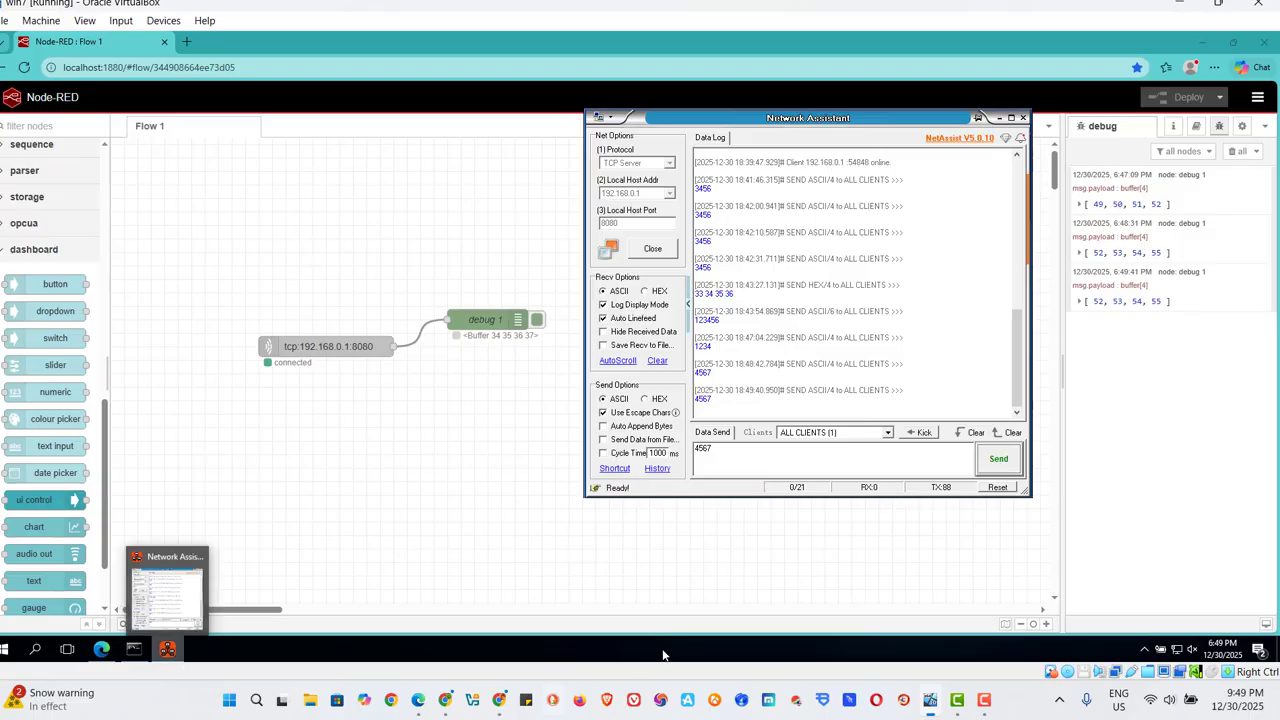
Switch to Chrome, replace the ASCII to Hex converter's input with 4567, and convert it.
left_click(494, 705)
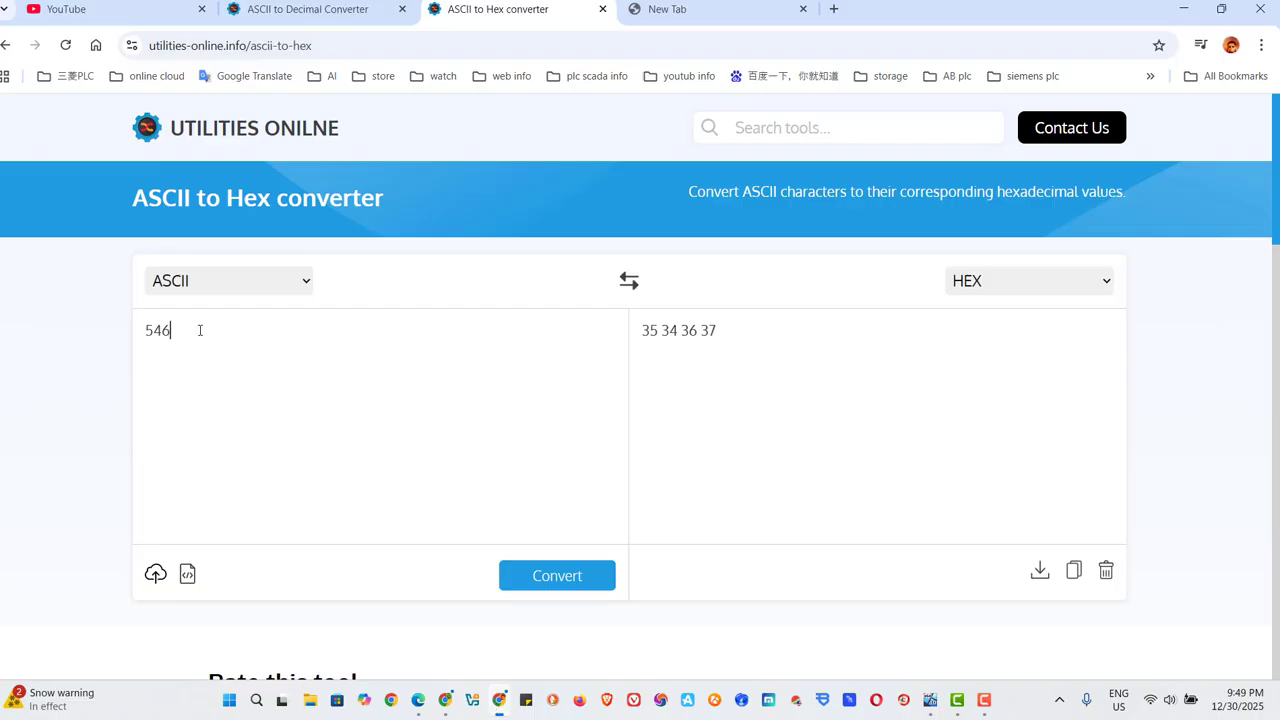
key("BackSpace")
key("BackSpace")
key("BackSpace")
type("4567")
left_click(544, 580)
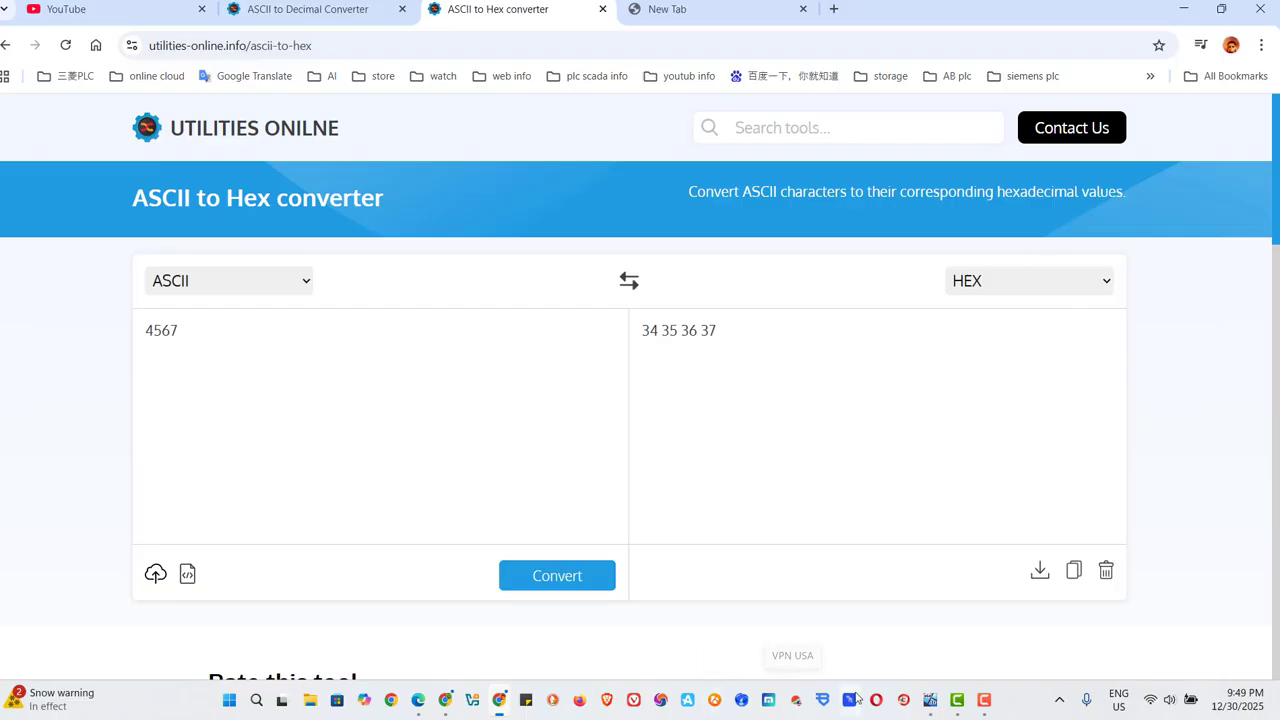
Return to Network Assistant, set the receive format to HEX, and view the send data in HEX before restoring ASCII sending.
left_click(929, 704)
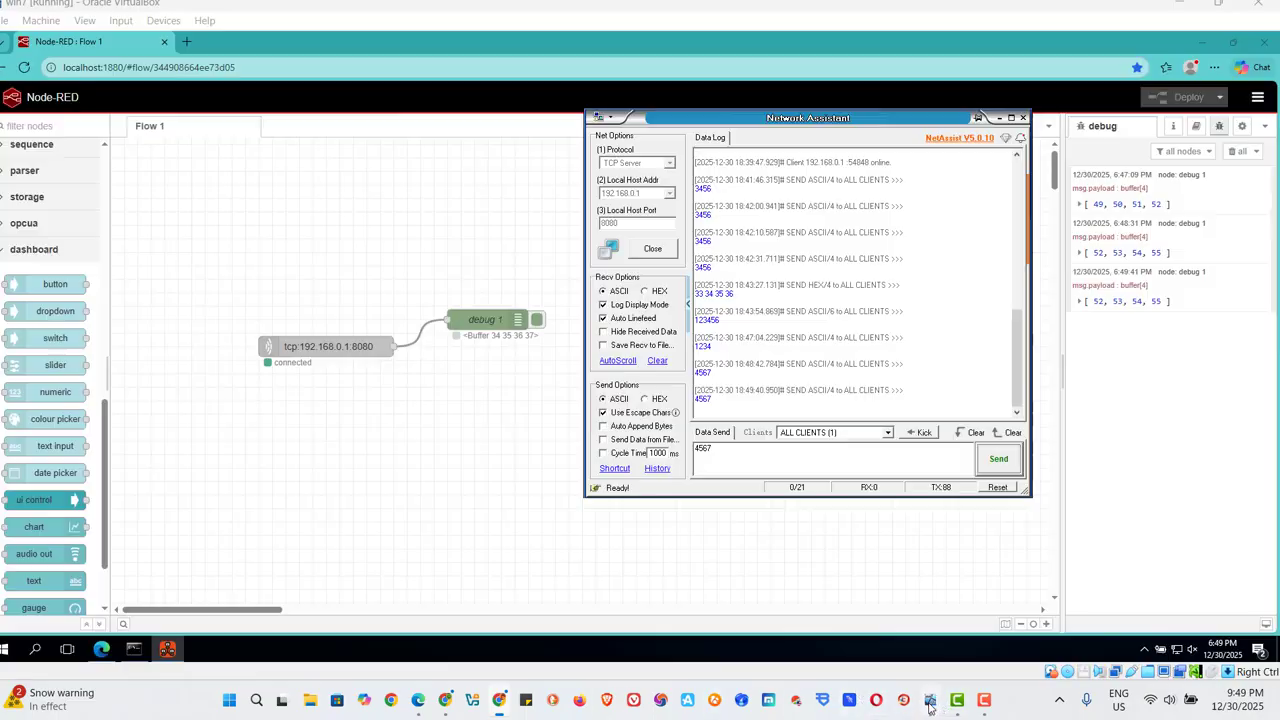
left_click(648, 290)
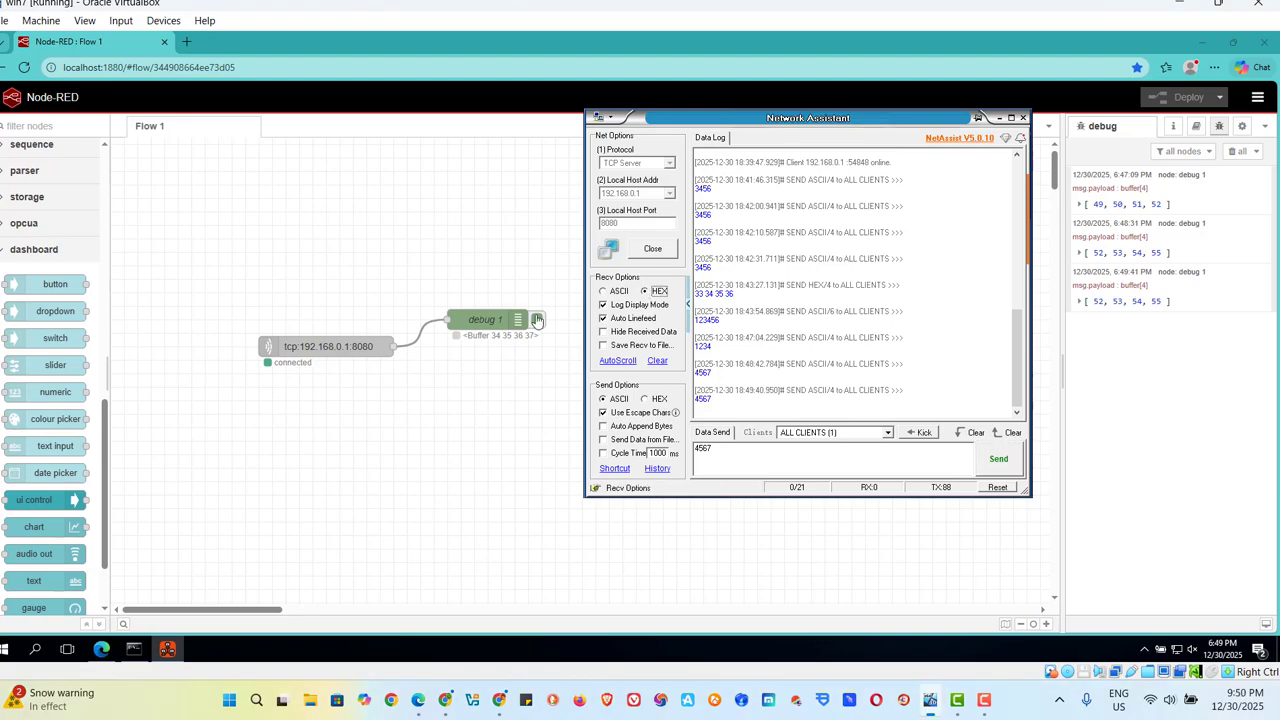
left_click(645, 399)
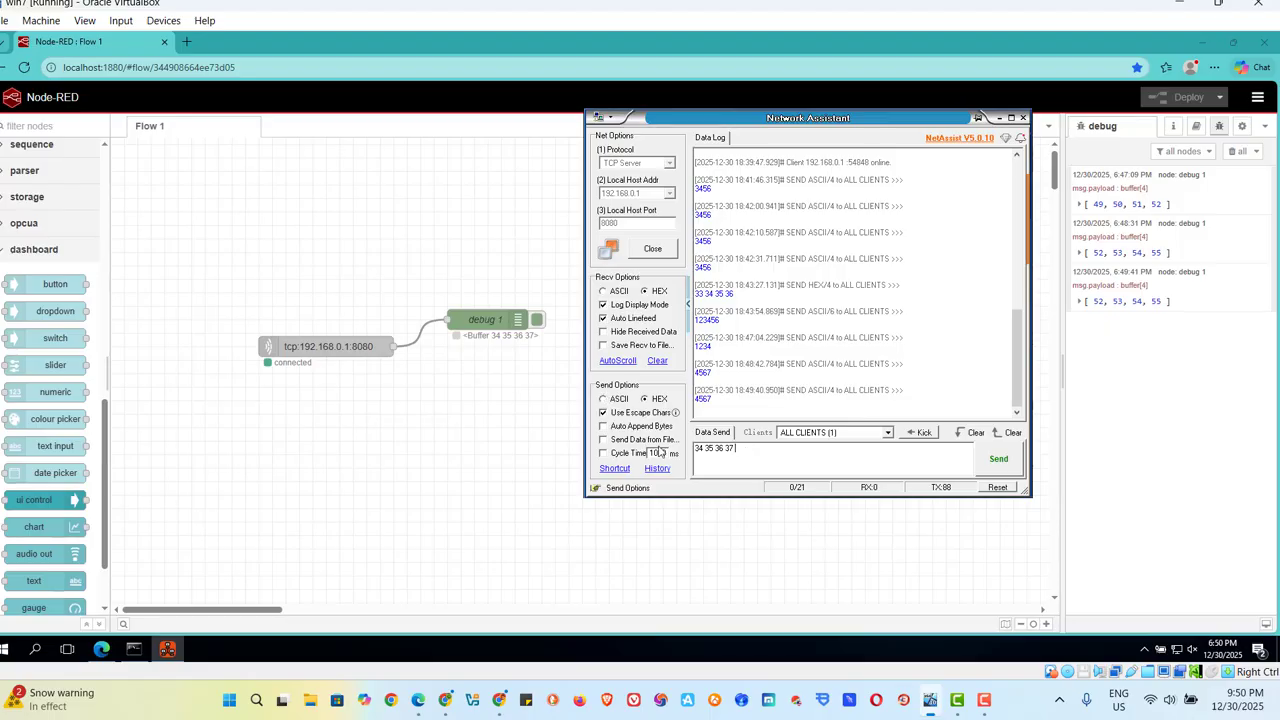
left_click(606, 398)
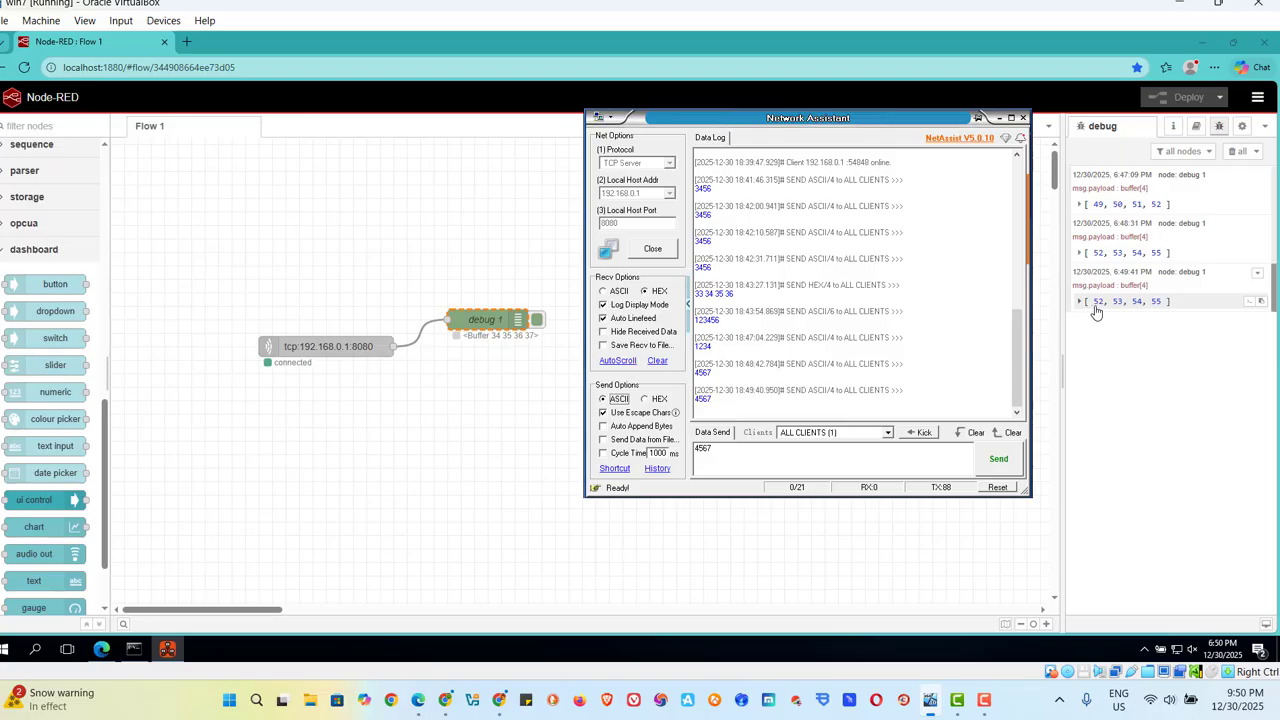
Replace the send data with 3421 and send it to all clients in ASCII.
left_click(783, 467)
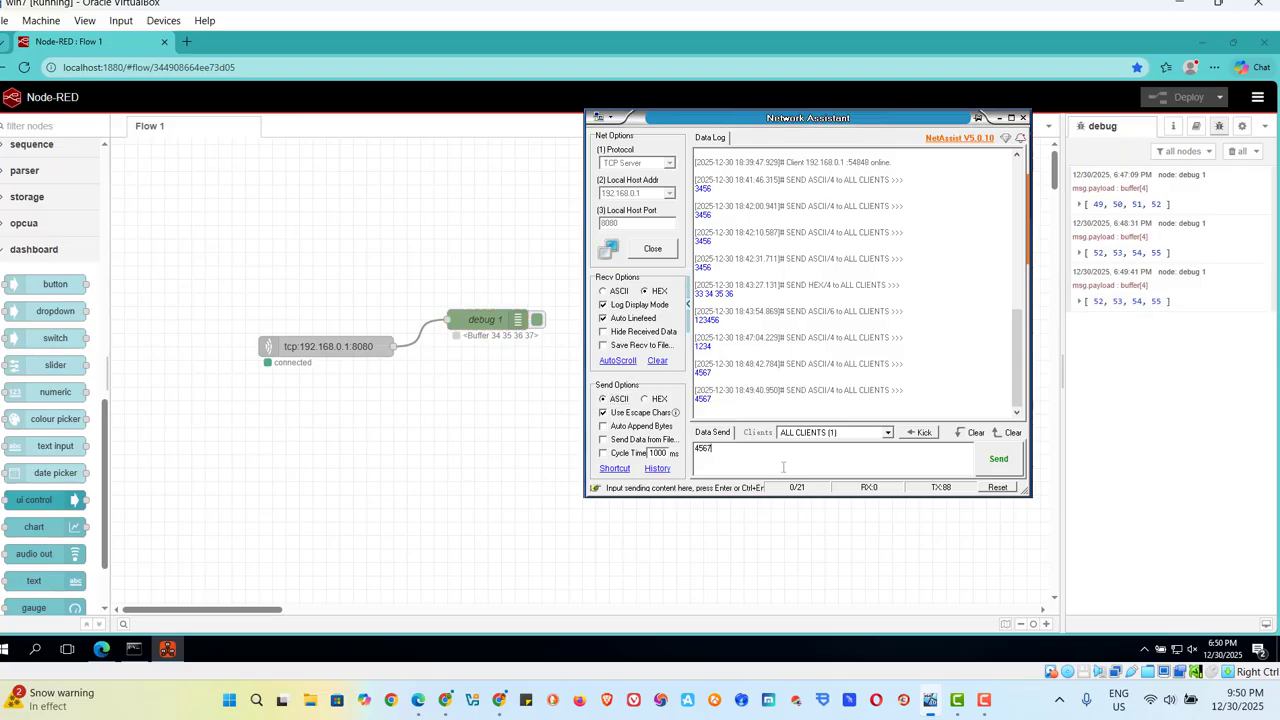
key("BackSpace")
type("3421")
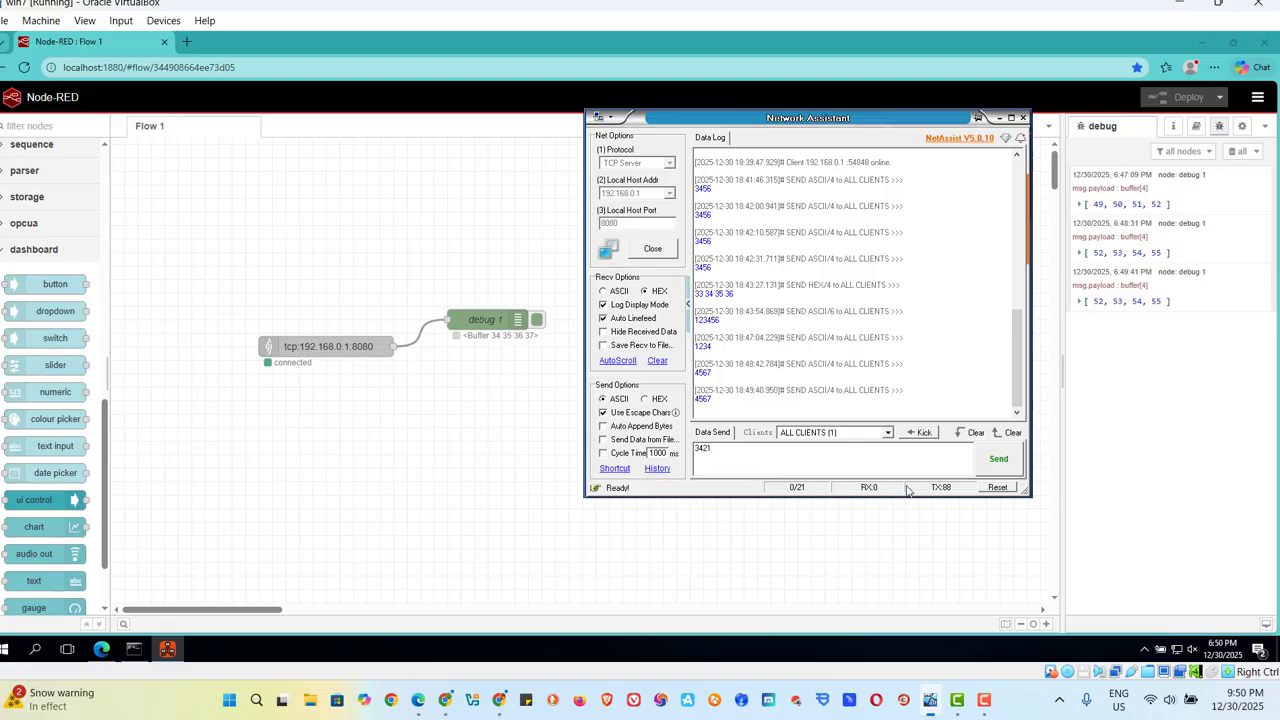
left_click(1002, 467)
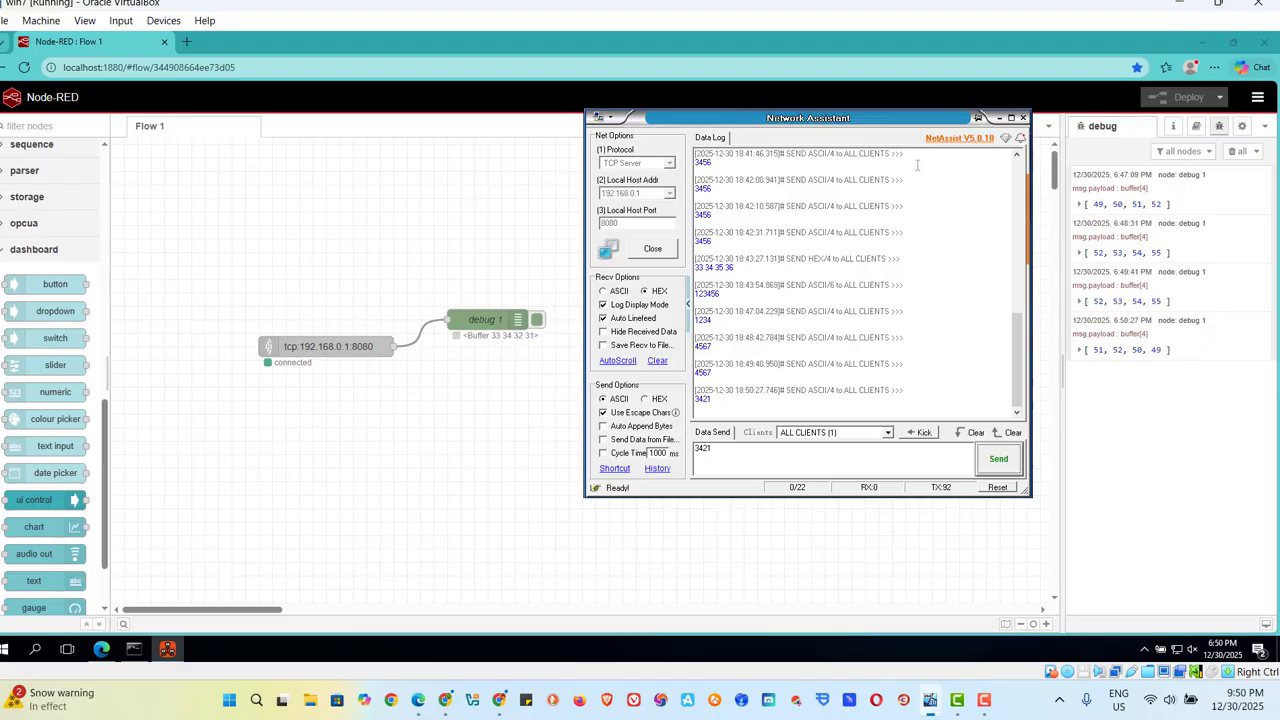
Minimize Network Assistant, add a dashboard gauge node below debug 1, and wire the TCP node's output to it.
left_click(1000, 120)
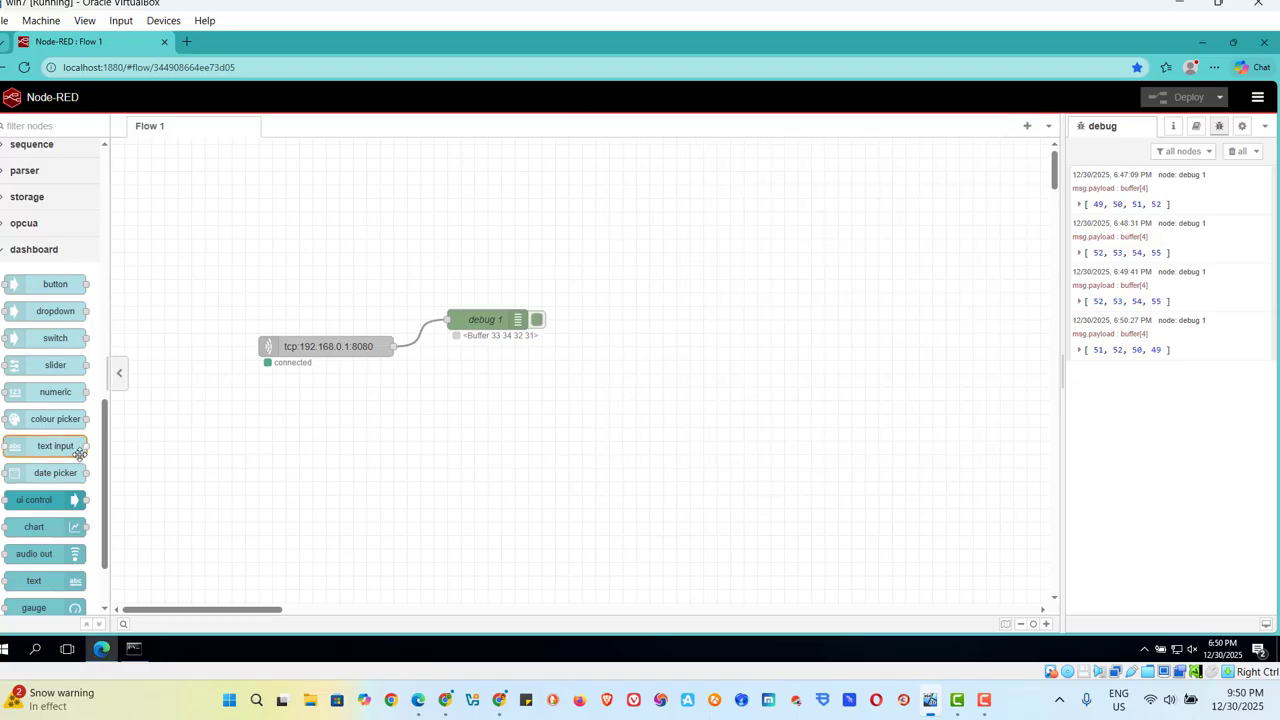
scroll(105, 455, "up", 2)
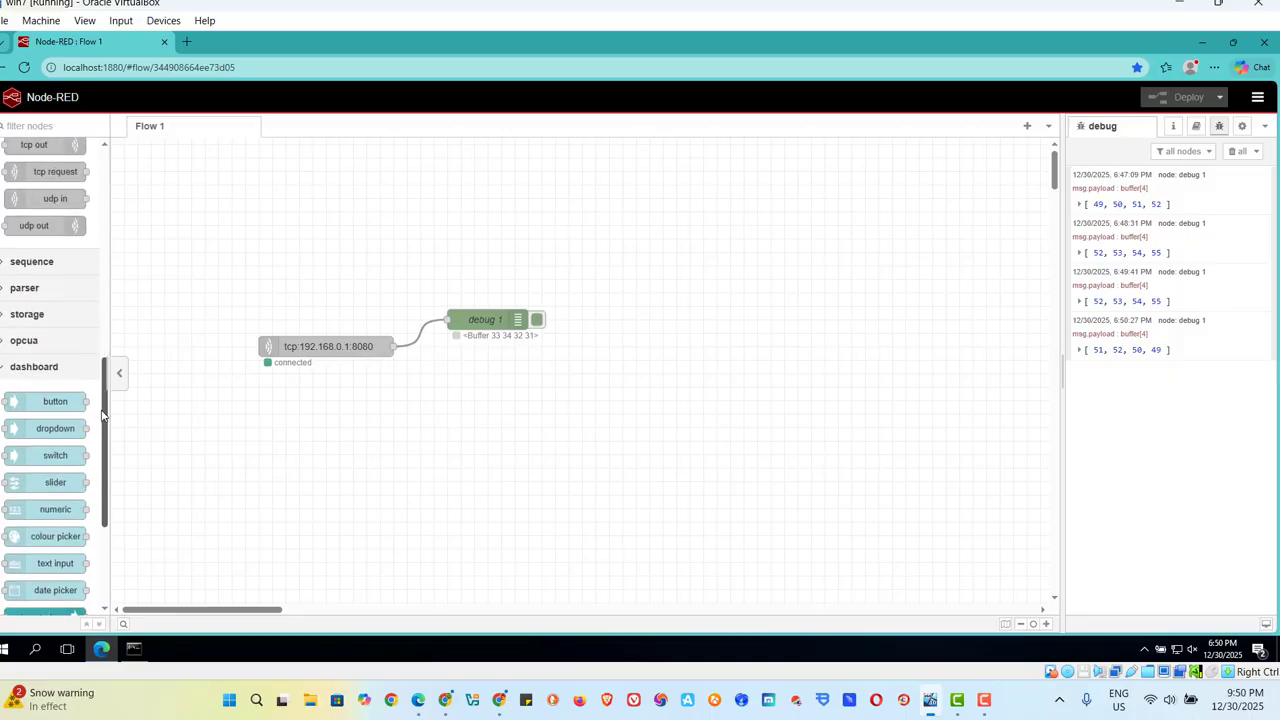
scroll(101, 480, "down", 4)
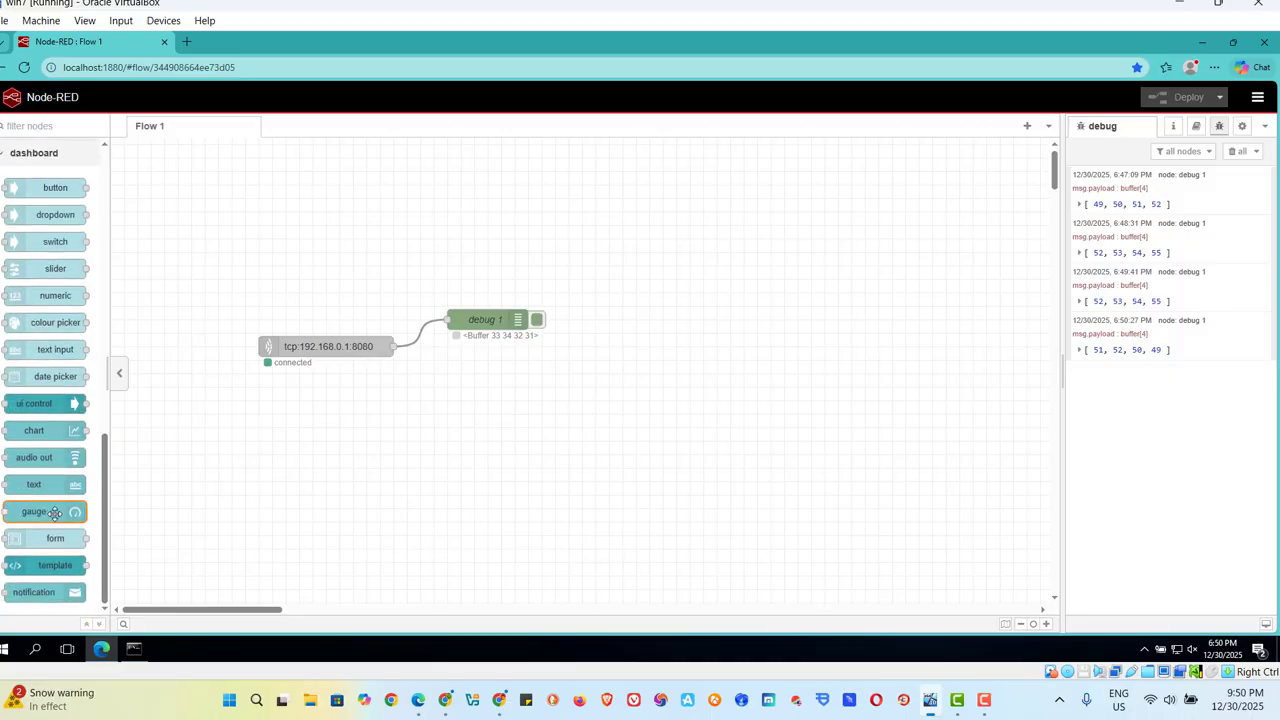
left_click_drag(48, 512, 508, 377)
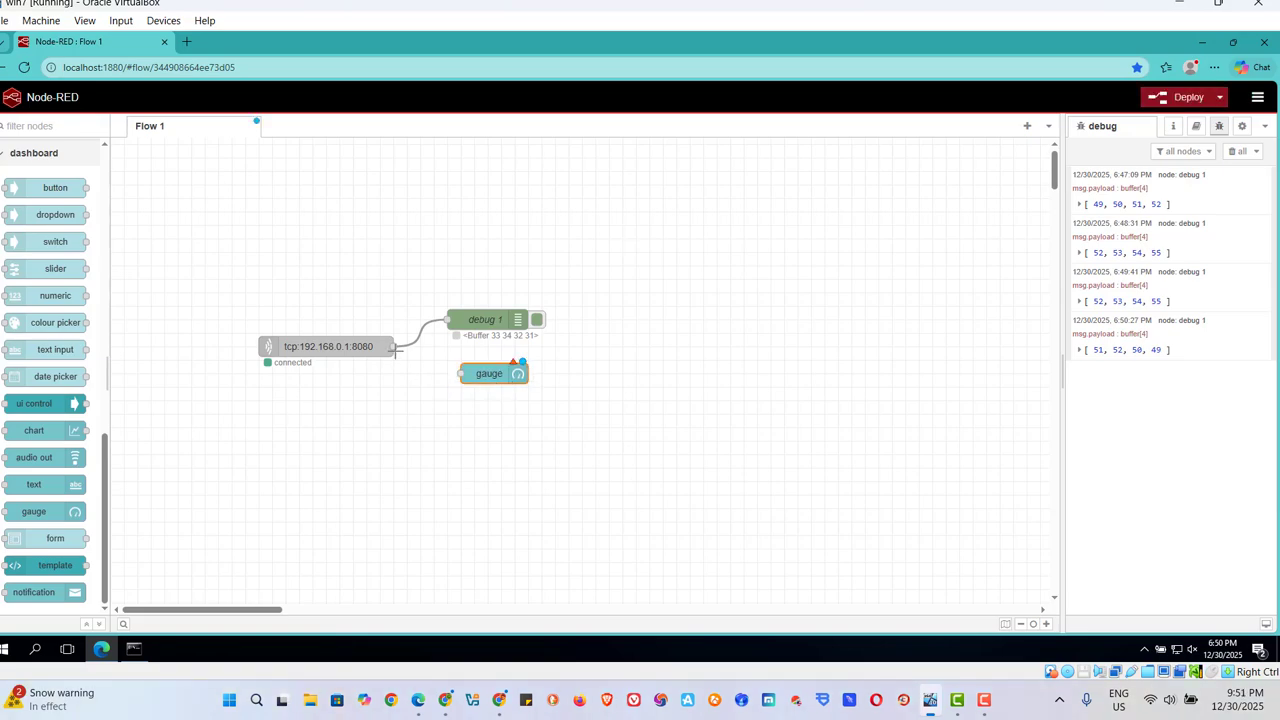
left_click_drag(391, 346, 461, 373)
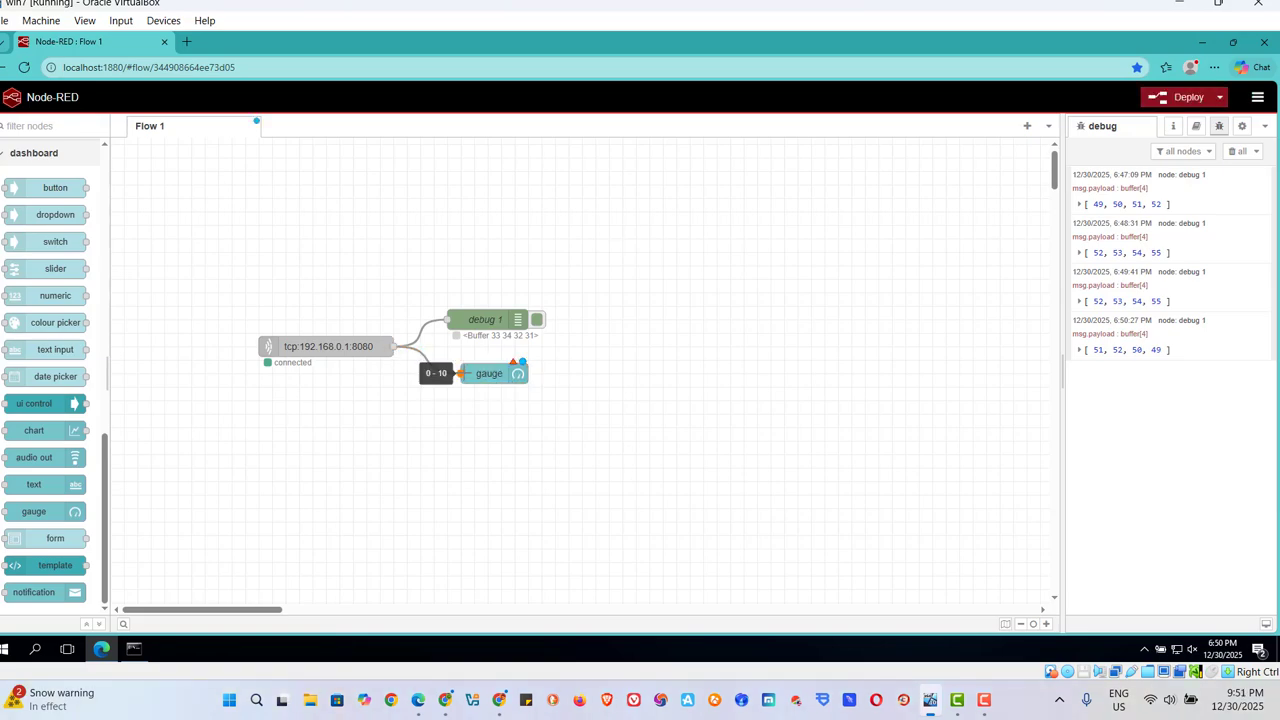
Edit the gauge node and assign it to a new Default dashboard group on a new Home tab.
left_click(495, 376)
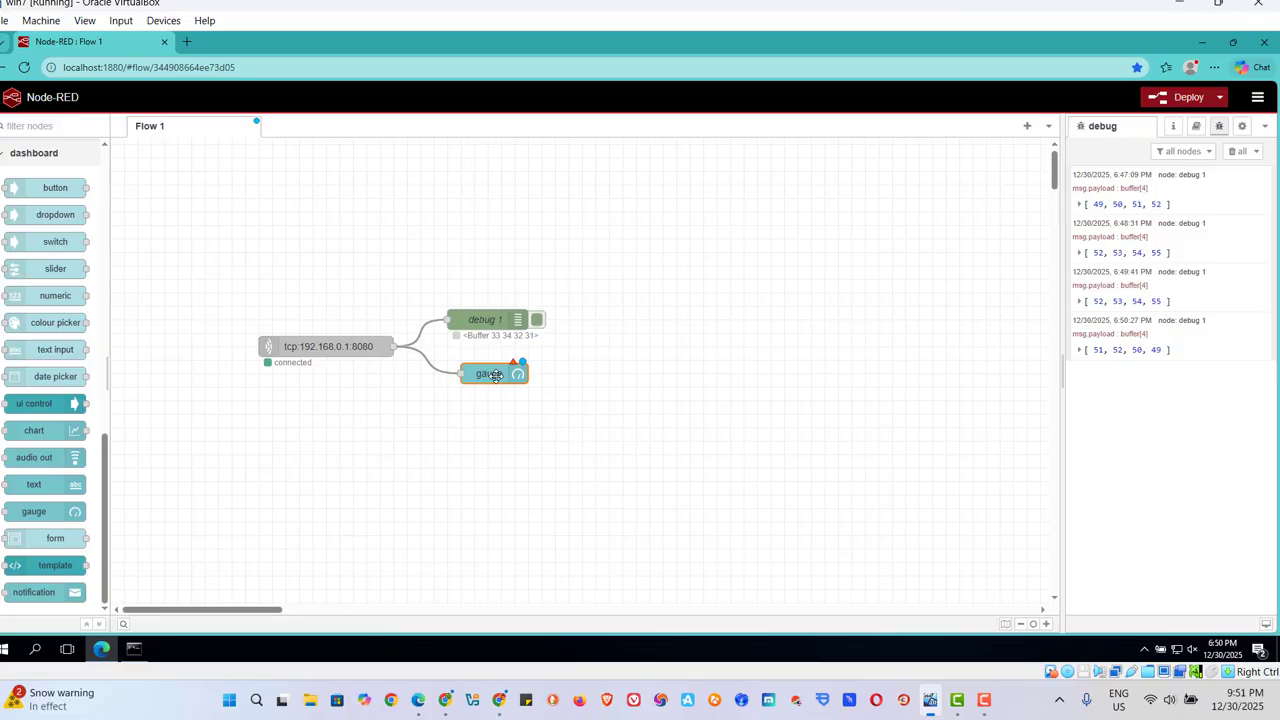
double_click(495, 375)
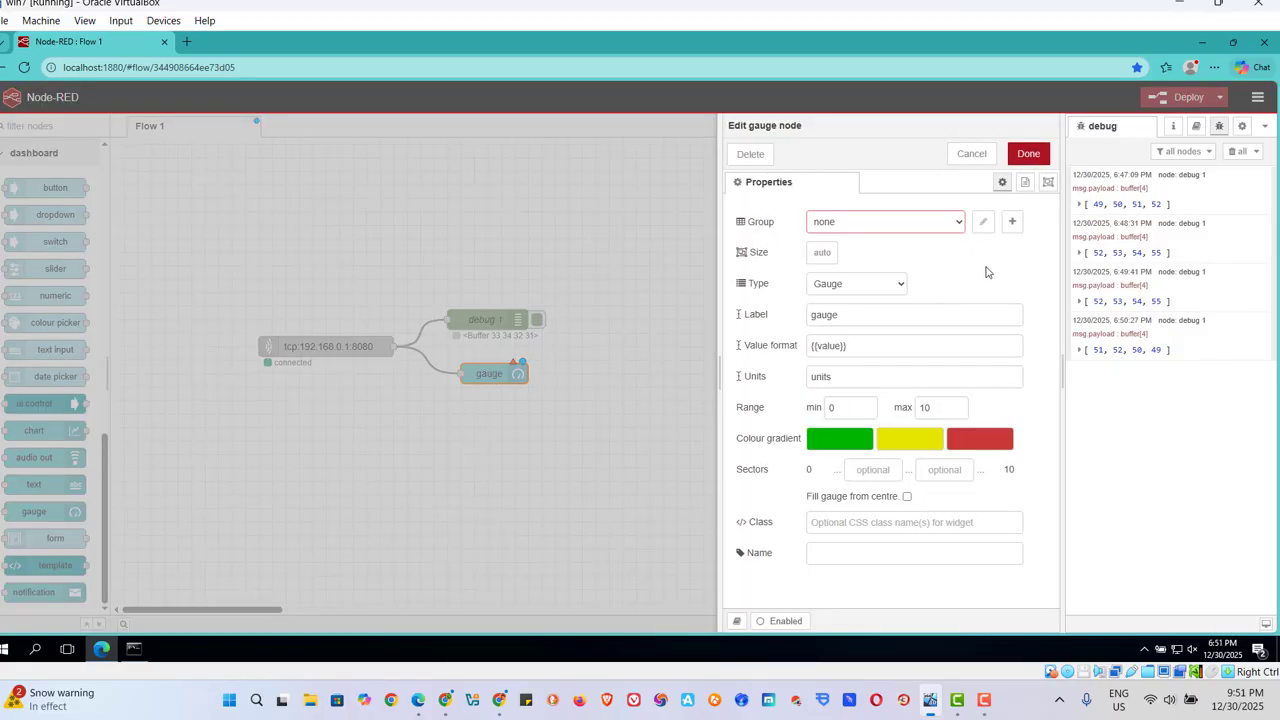
left_click(1012, 223)
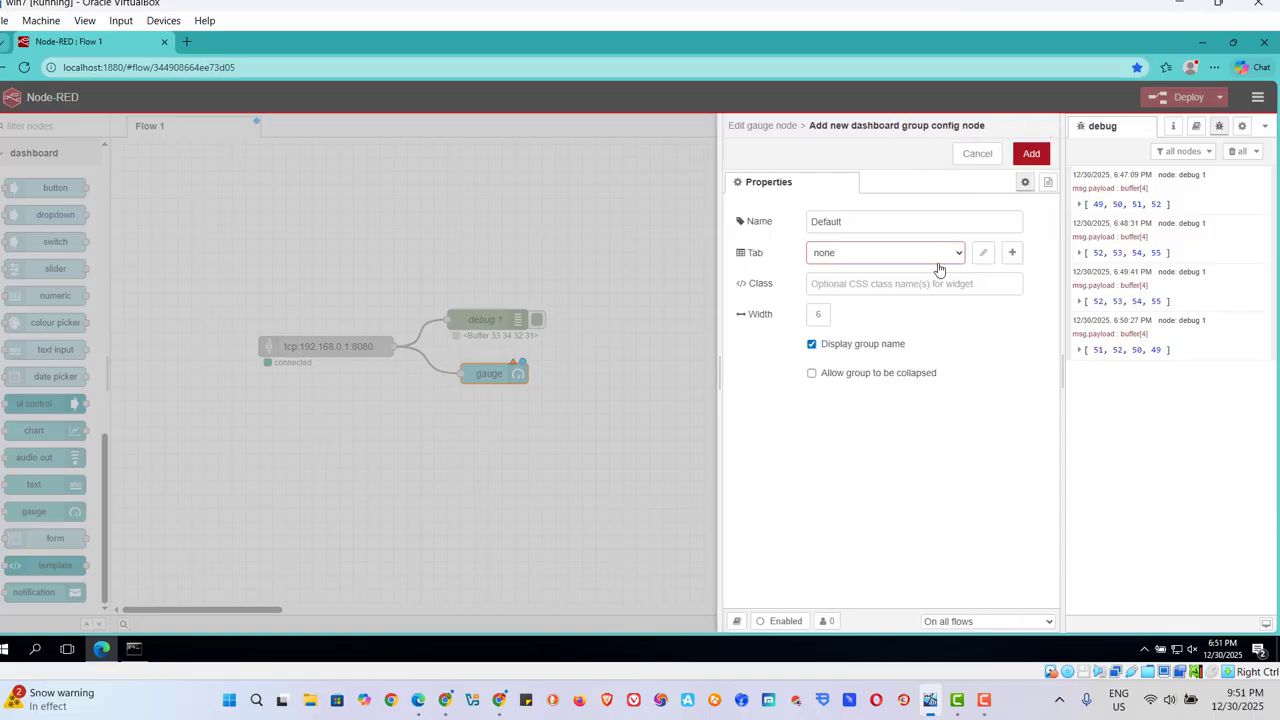
left_click(1012, 253)
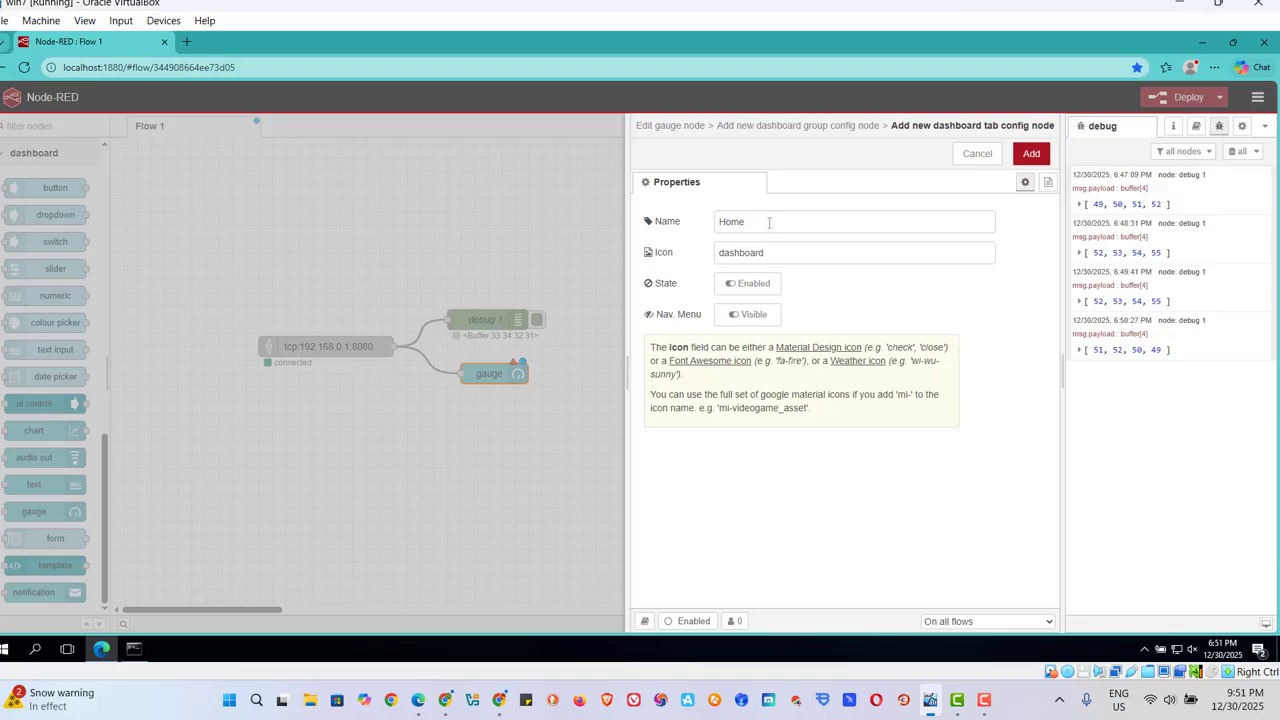
left_click(1031, 150)
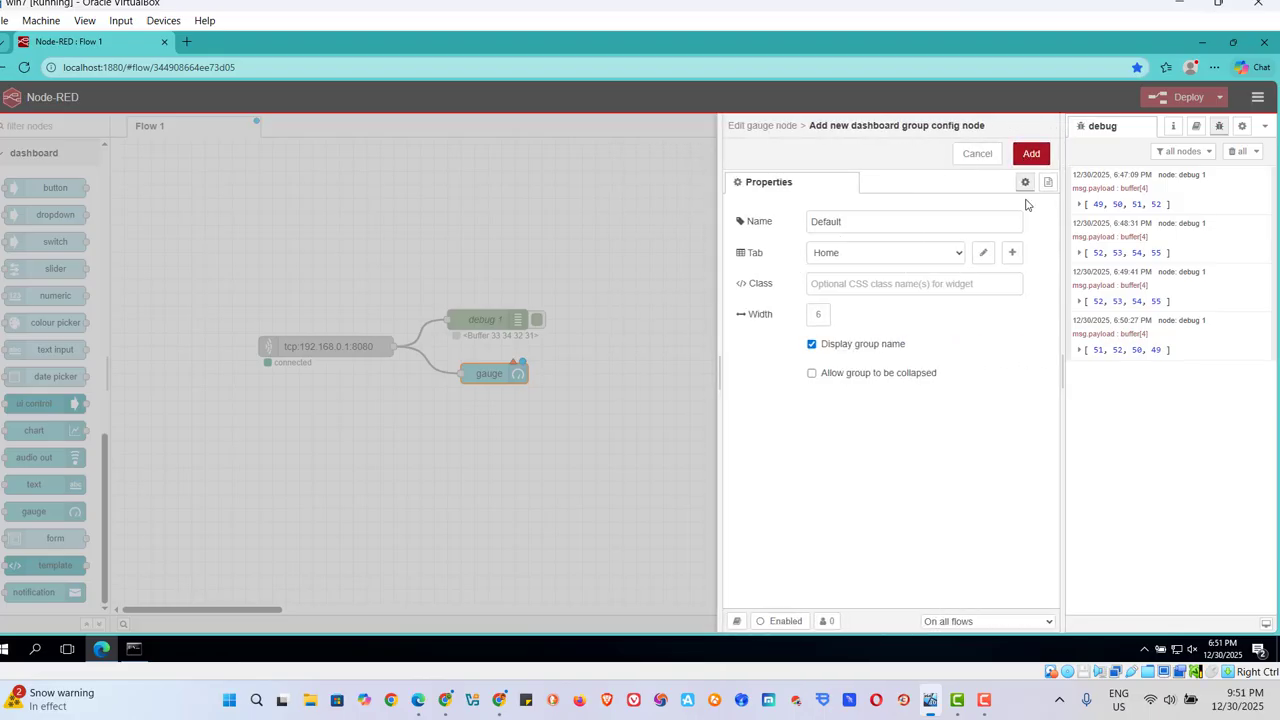
left_click(1031, 154)
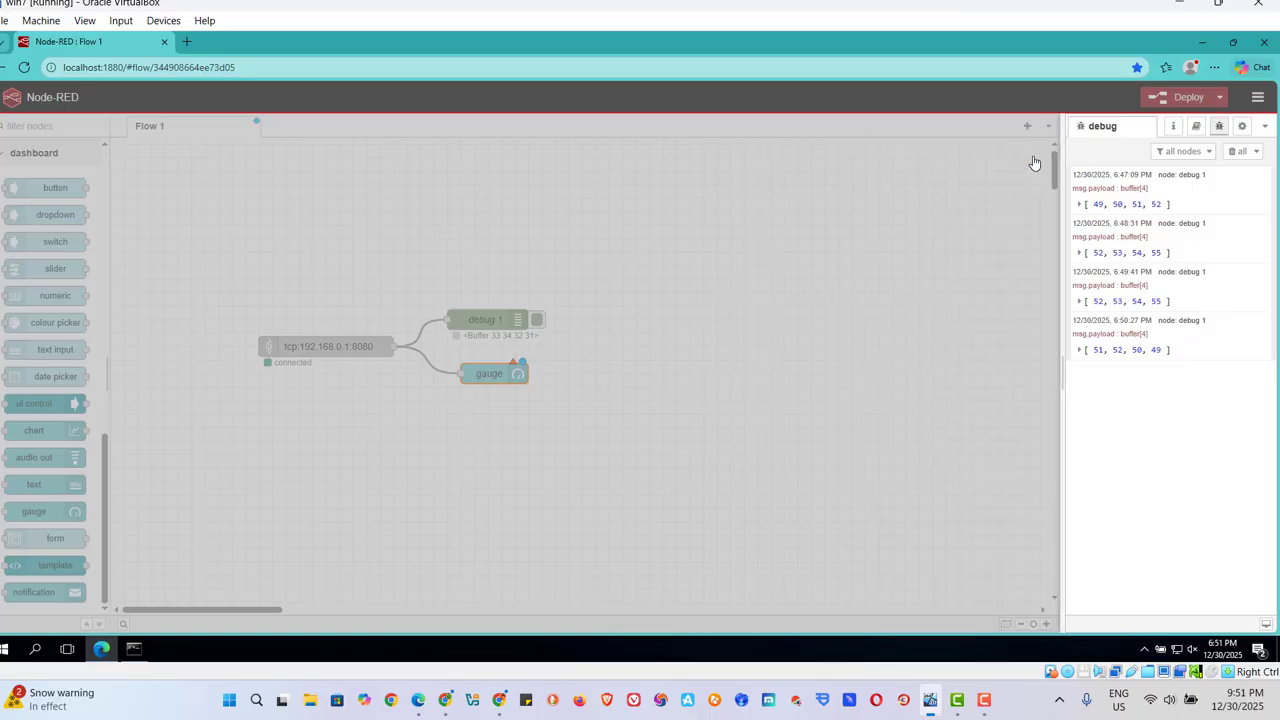
Set the gauge's maximum range to 100000, save the node, and deploy the flow.
left_click(946, 407)
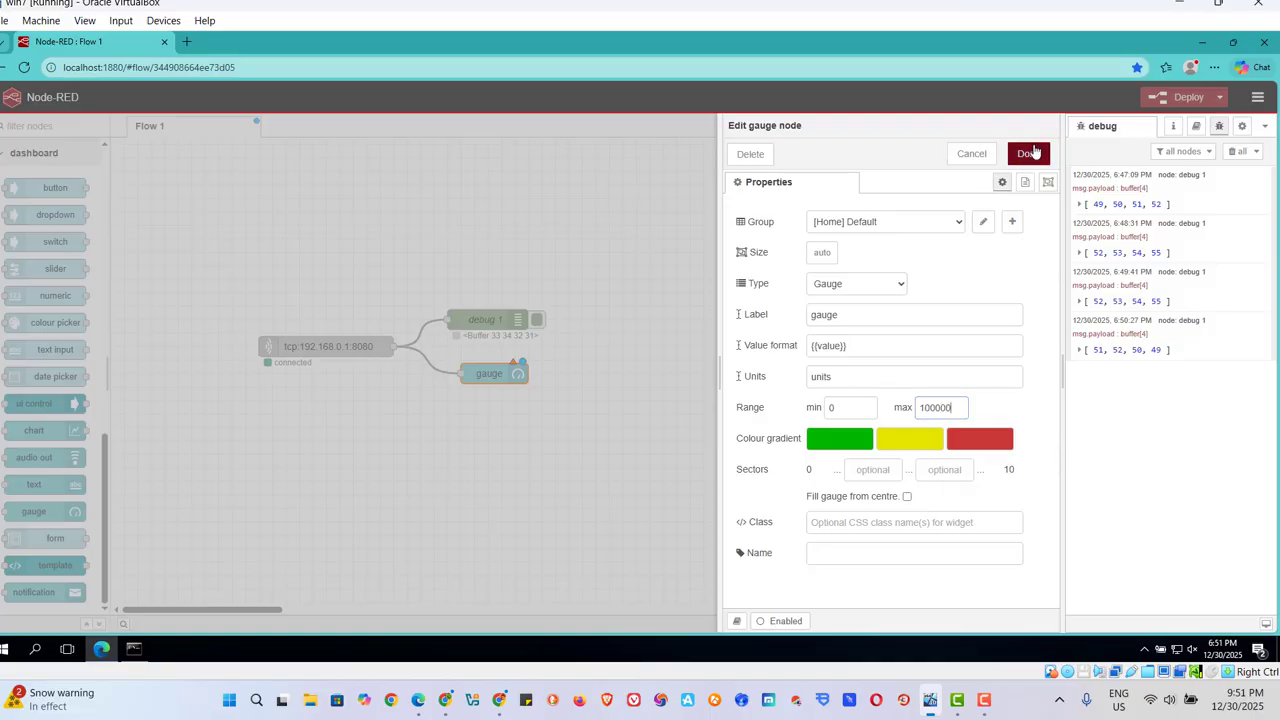
left_click(1030, 153)
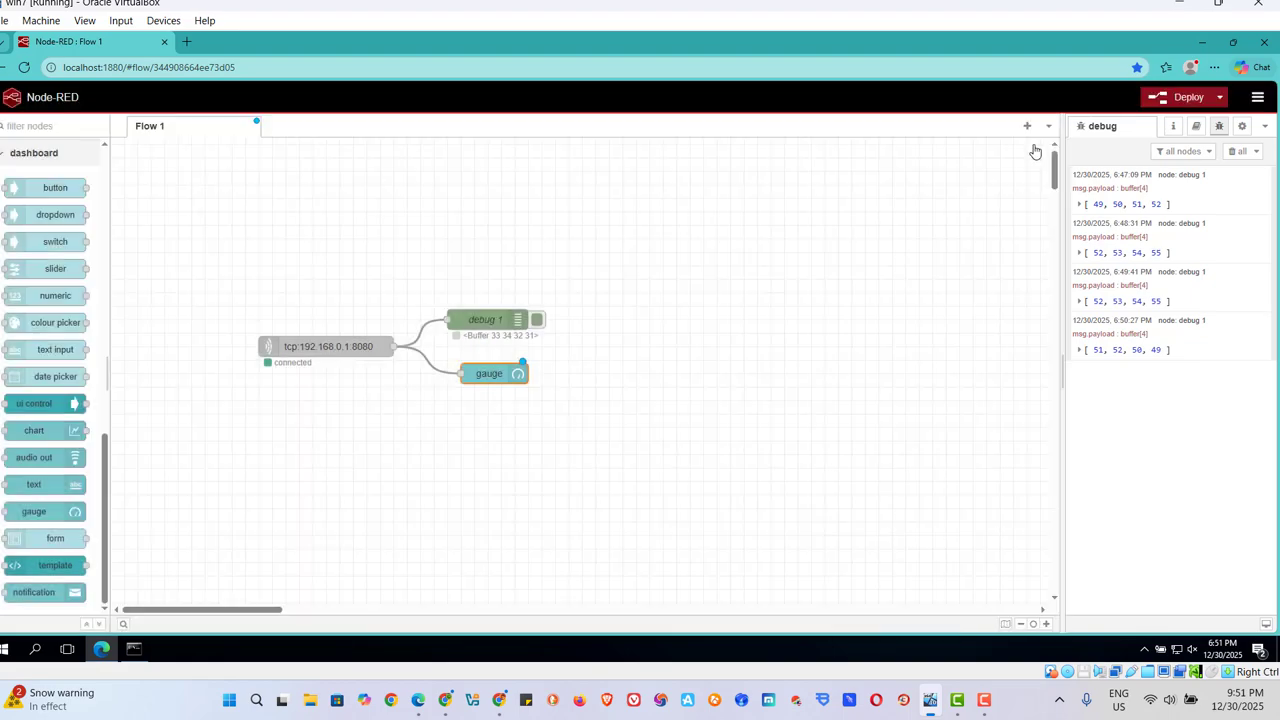
left_click(1180, 101)
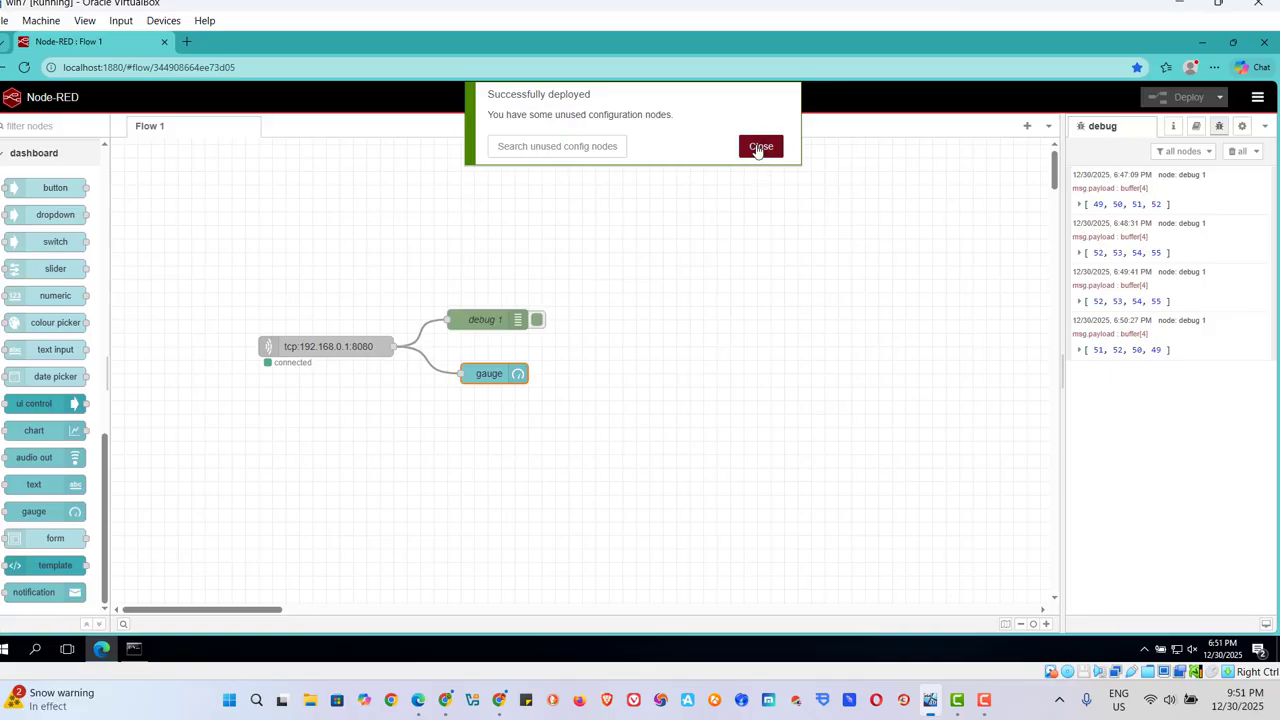
left_click(760, 147)
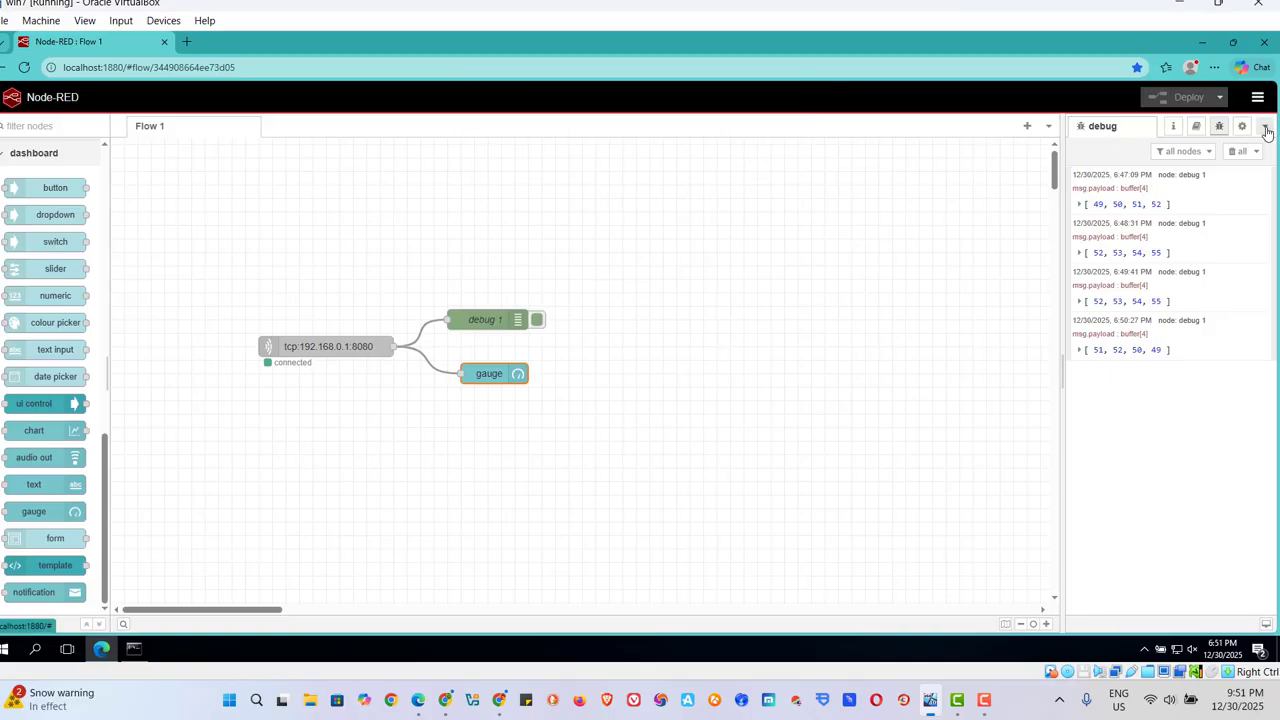
Show the Dashboard layout settings and open the dashboard page in a new browser tab.
left_click(1265, 127)
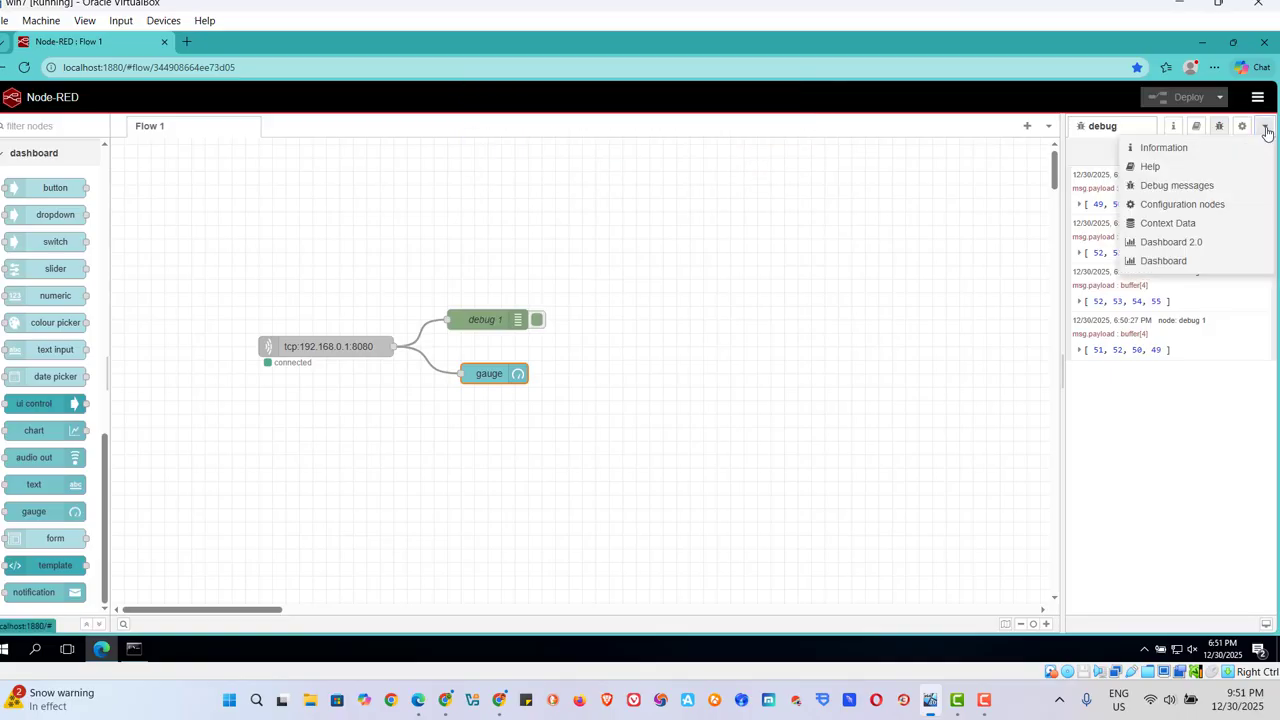
left_click(1163, 265)
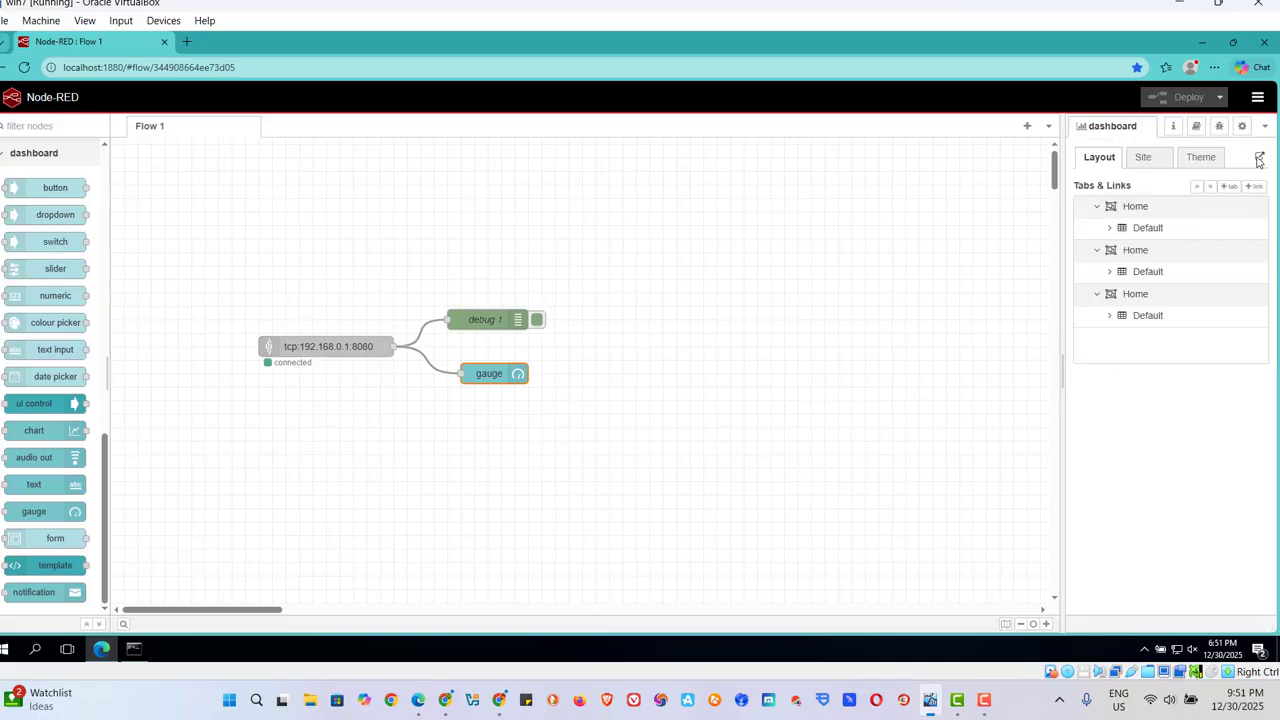
left_click(1259, 160)
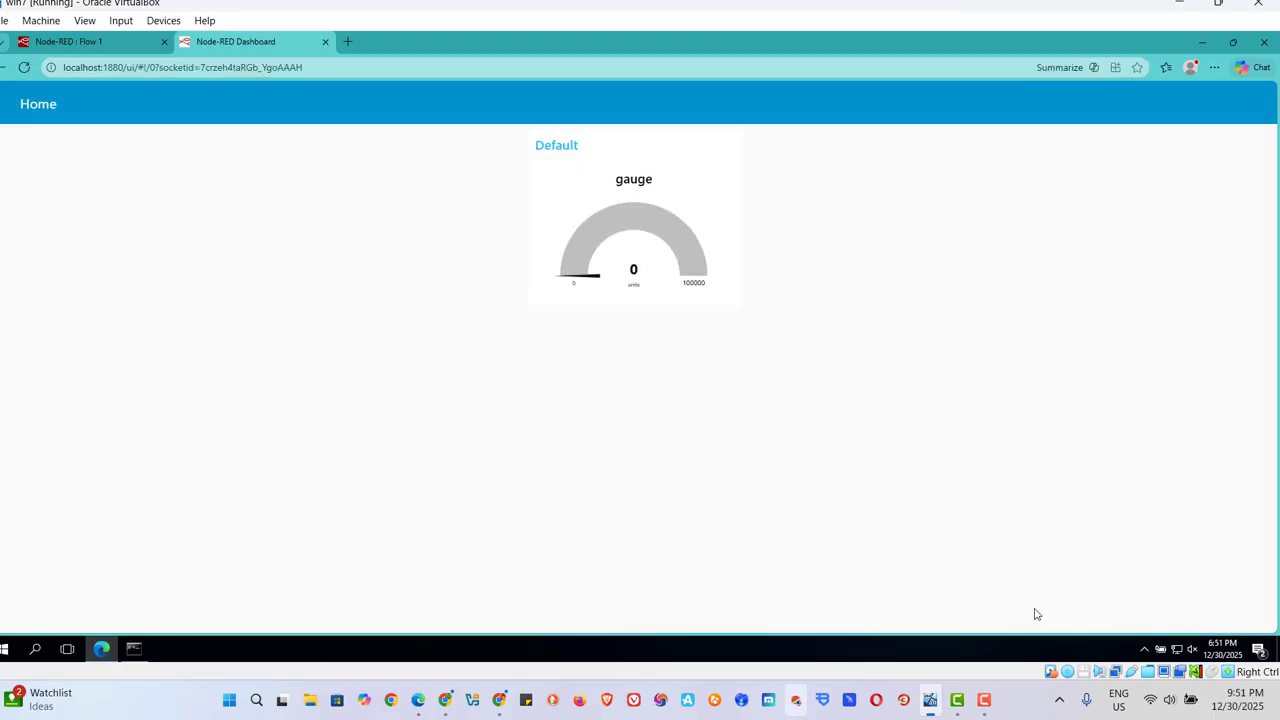
Restore Network Assistant beside the gauge, replace the send data with 34567, and send it to all clients.
left_click(1143, 651)
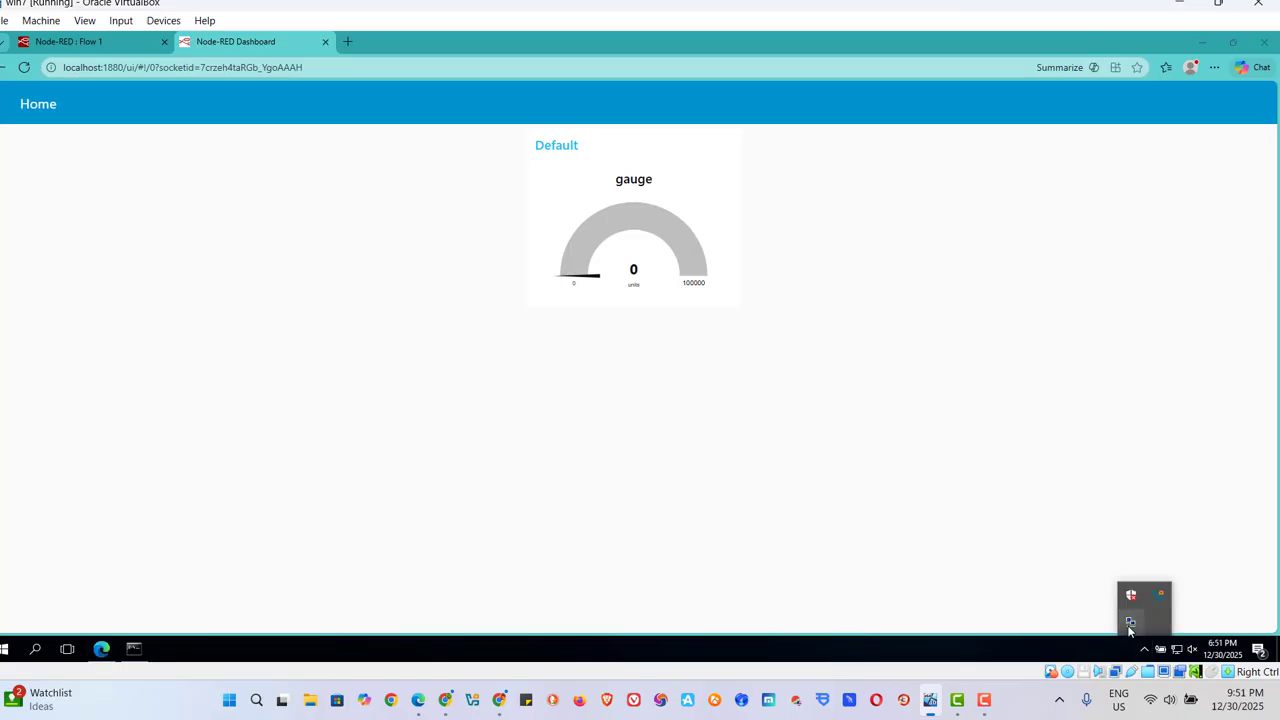
left_click(1129, 626)
left_click_drag(800, 125, 224, 118)
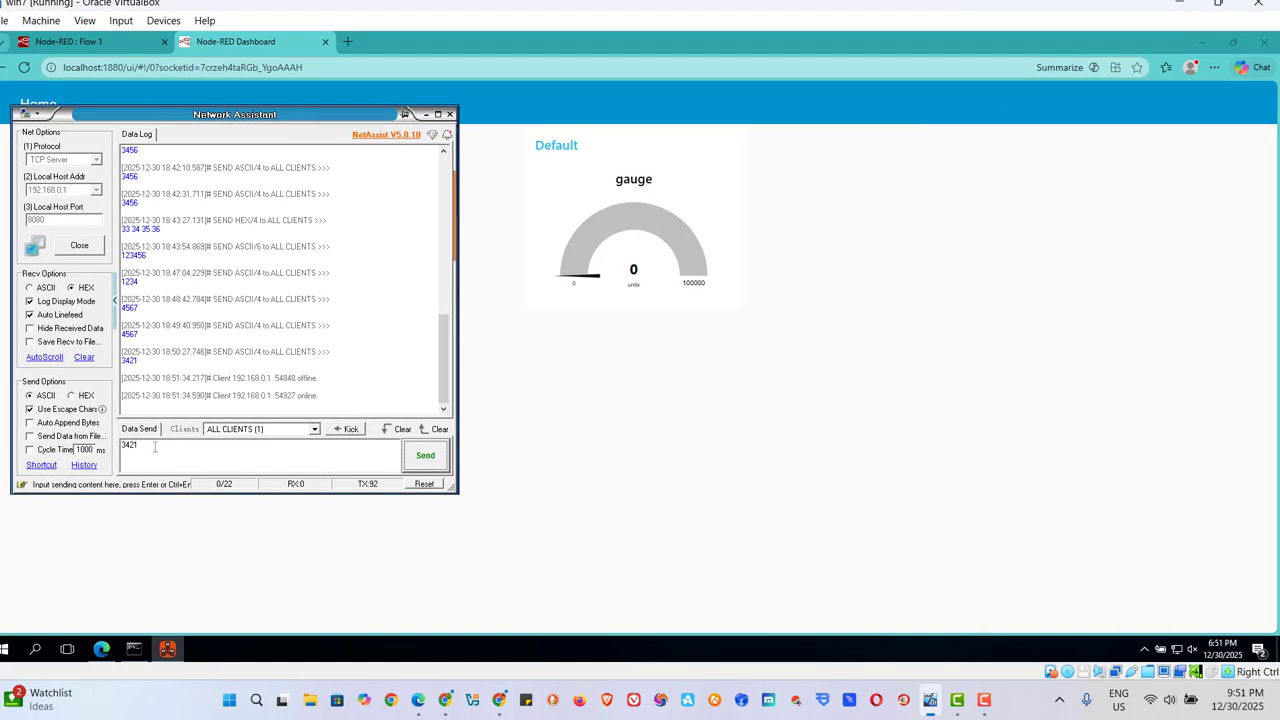
key("BackSpace")
key("BackSpace")
key("BackSpace")
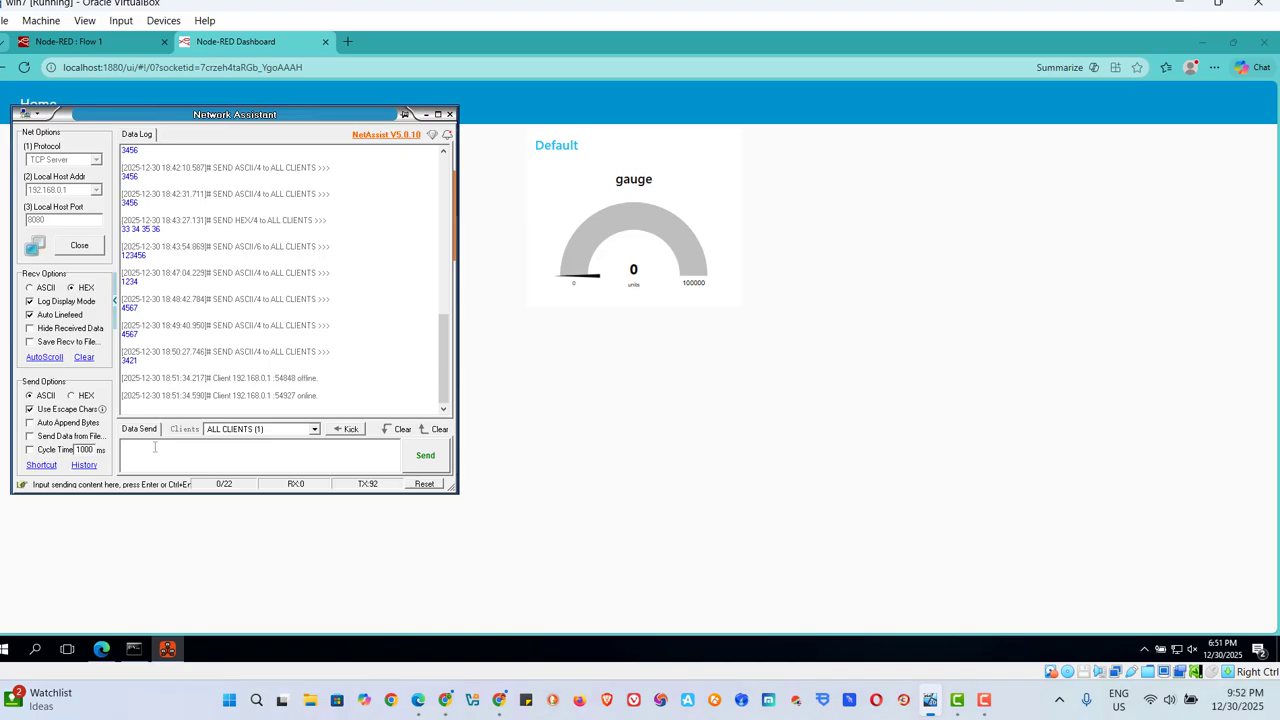
type("34567")
left_click(417, 463)
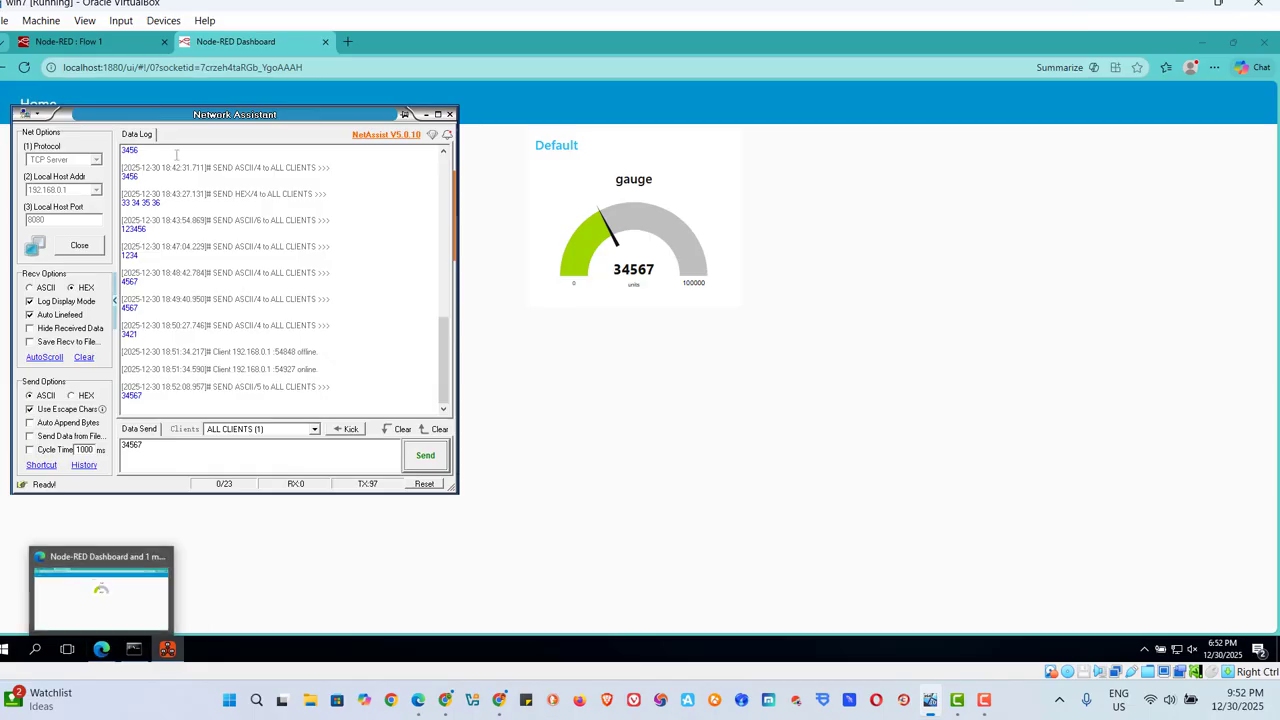
Check the latest debug message in the Node-RED flow editor and return to the dashboard page.
left_click(116, 41)
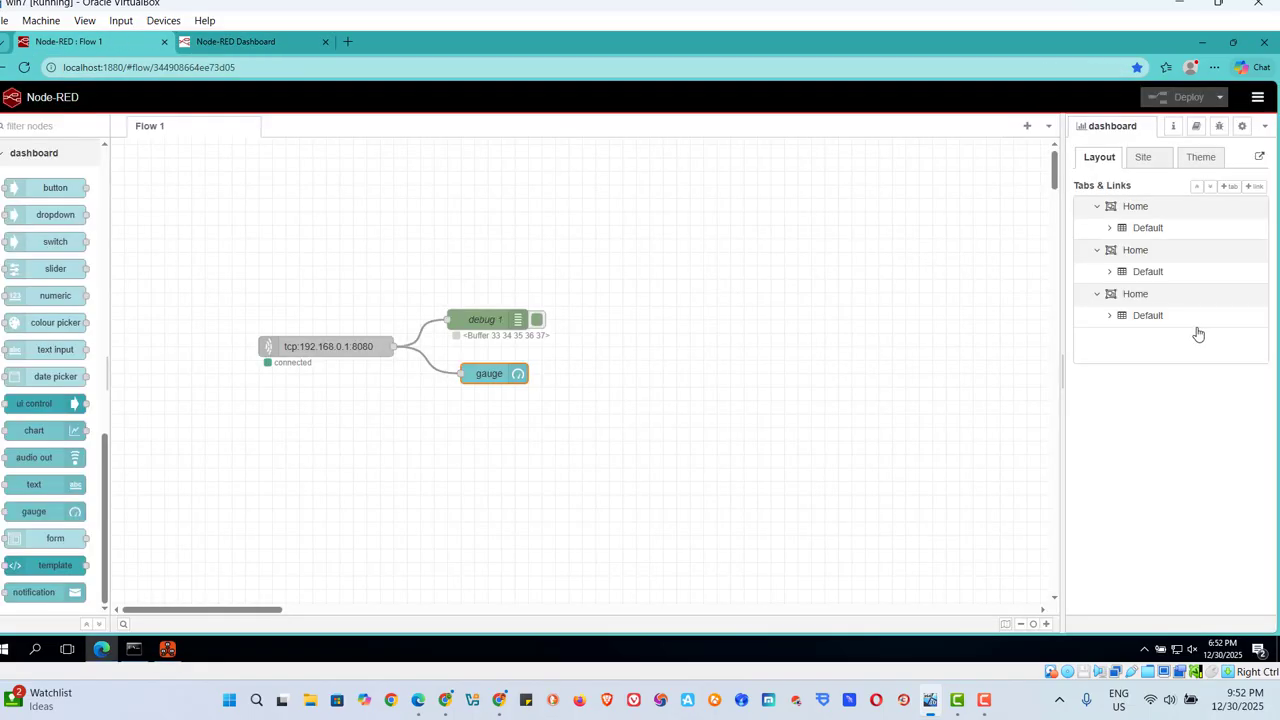
left_click(1219, 126)
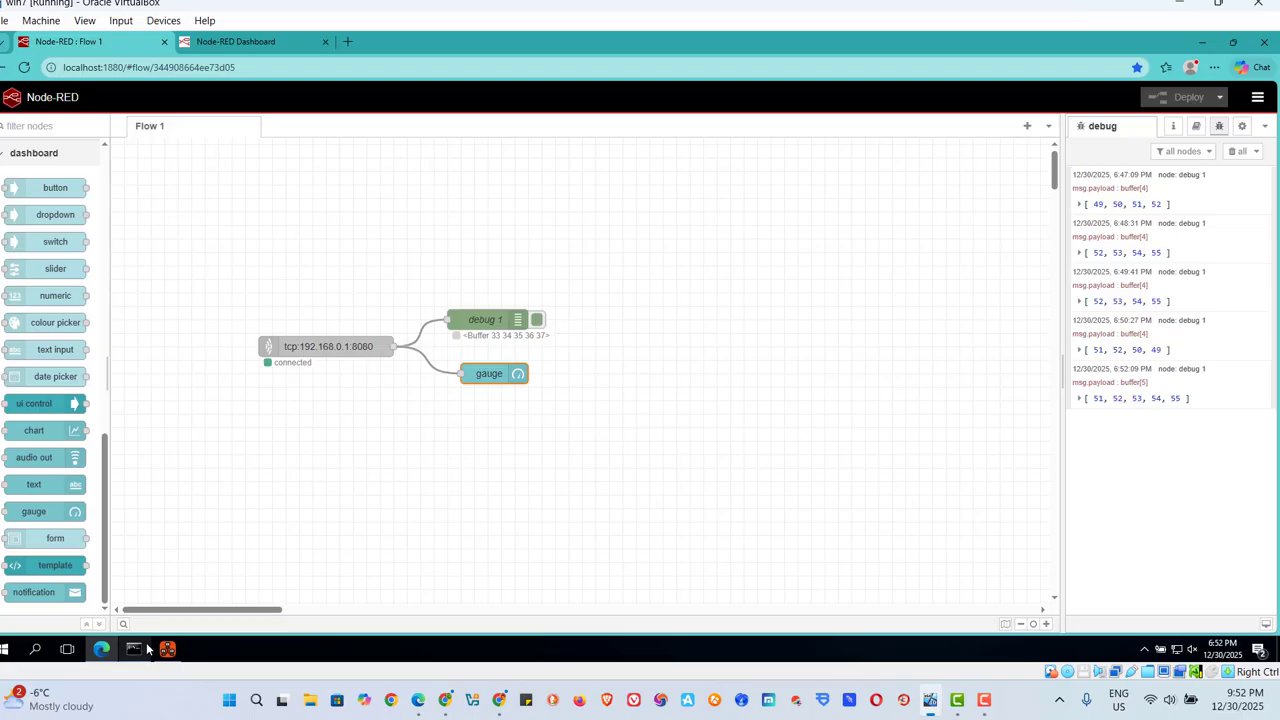
mouse_move(147, 650)
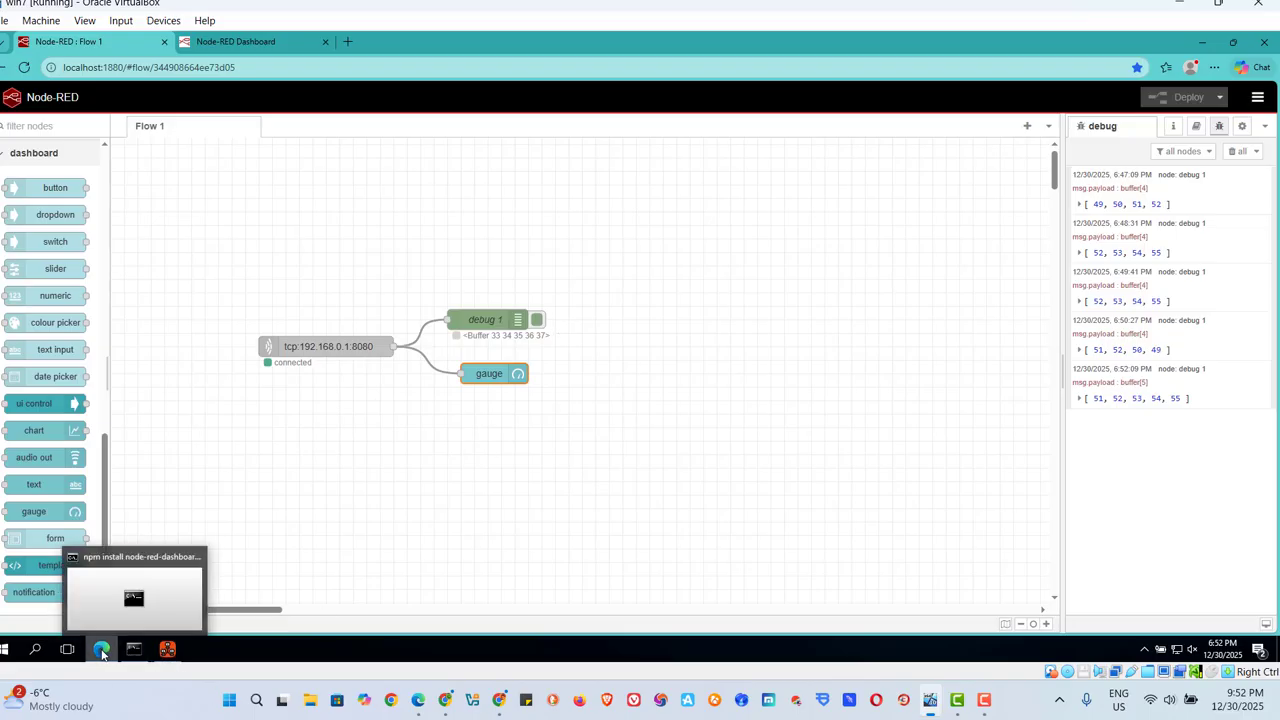
left_click(238, 40)
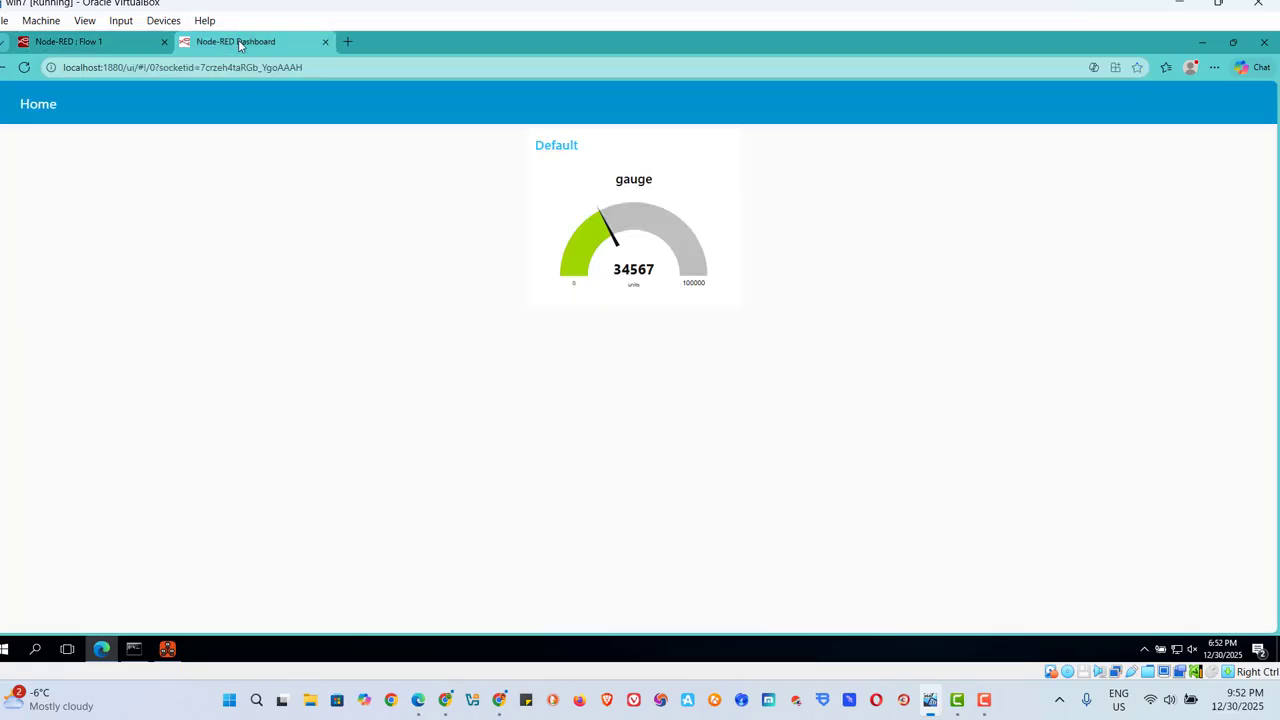
Bring up Network Assistant, send 897605 to all clients, and resend the data shortened to 89760.
left_click(167, 649)
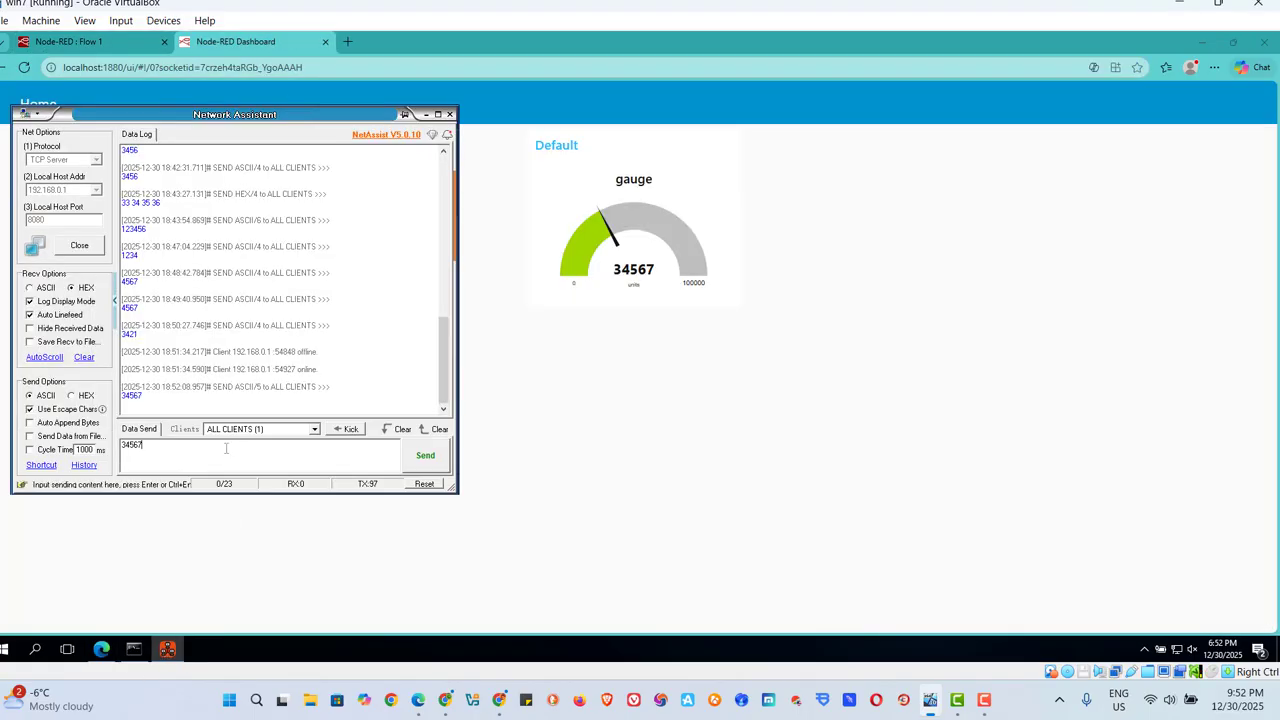
key("BackSpace")
key("BackSpace")
key("BackSpace")
key("BackSpace")
key("BackSpace")
type("89760")
left_click(426, 460)
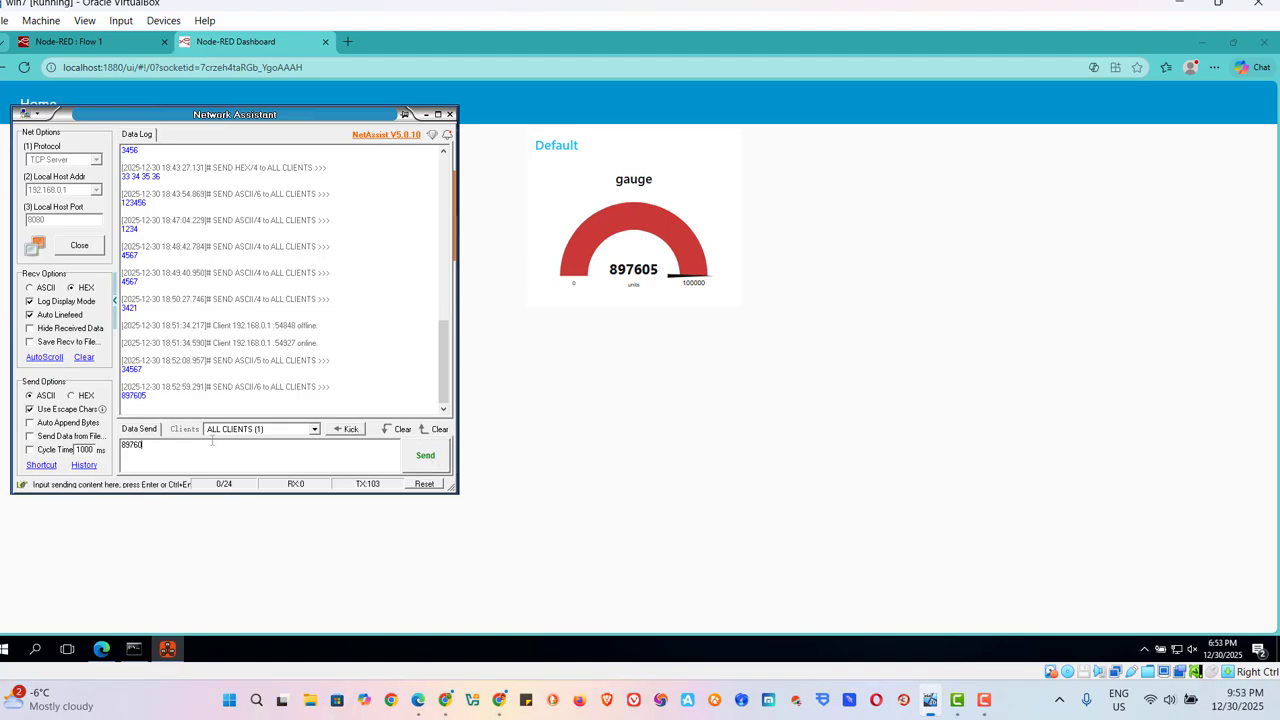
left_click(425, 457)
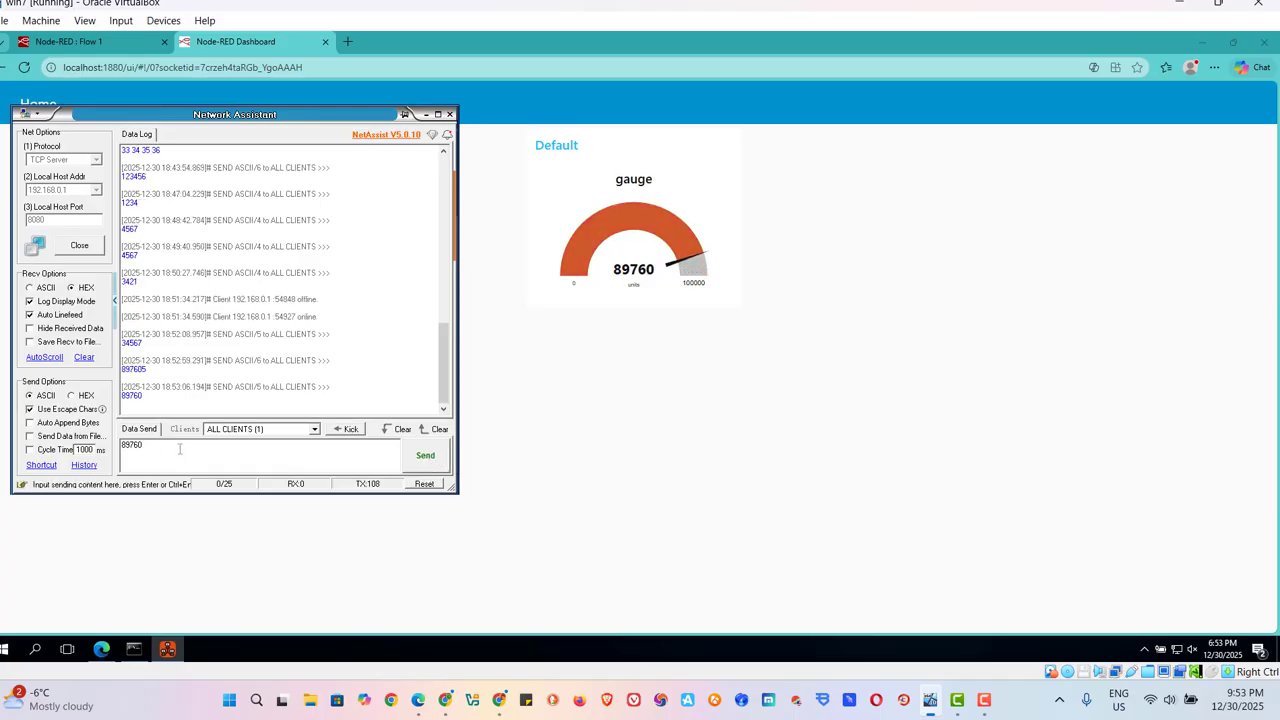
Replace the send data with 4530 and send it to all clients.
key("BackSpace")
key("BackSpace")
key("BackSpace")
key("BackSpace")
key("BackSpace")
type("4530")
left_click(428, 455)
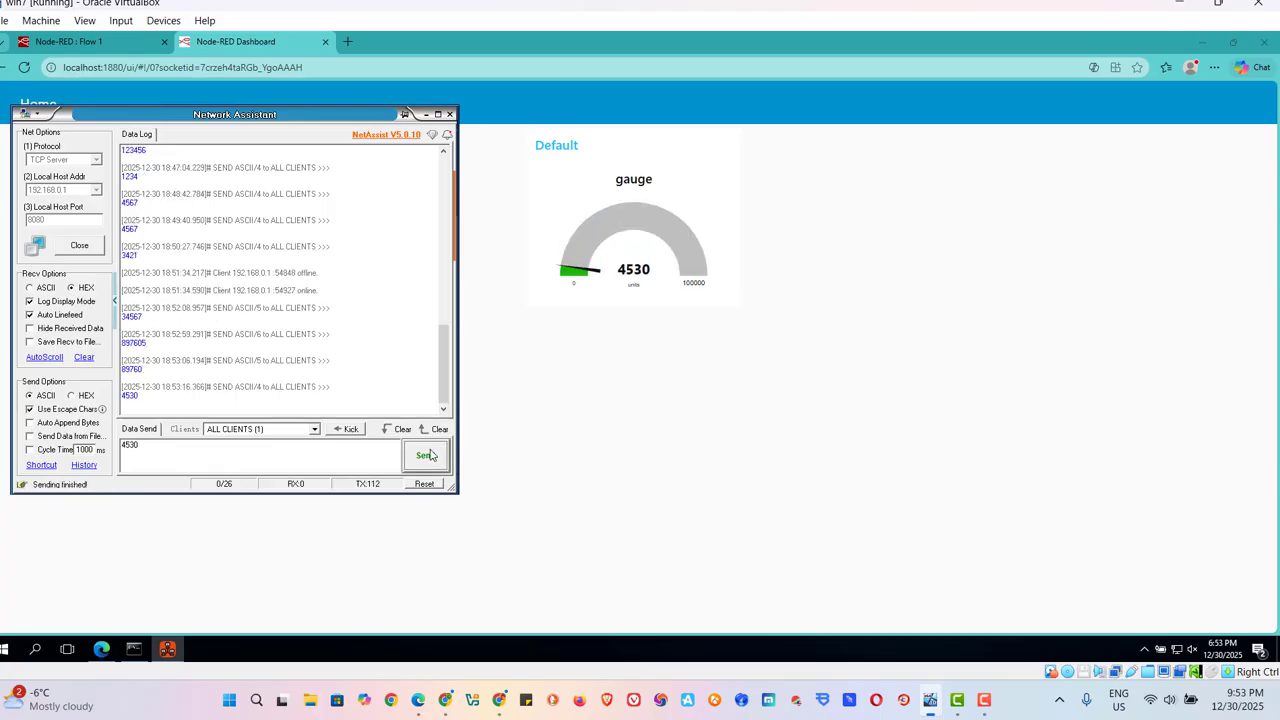
Extend the send data to 45300 and send it to all clients twice.
left_click(146, 449)
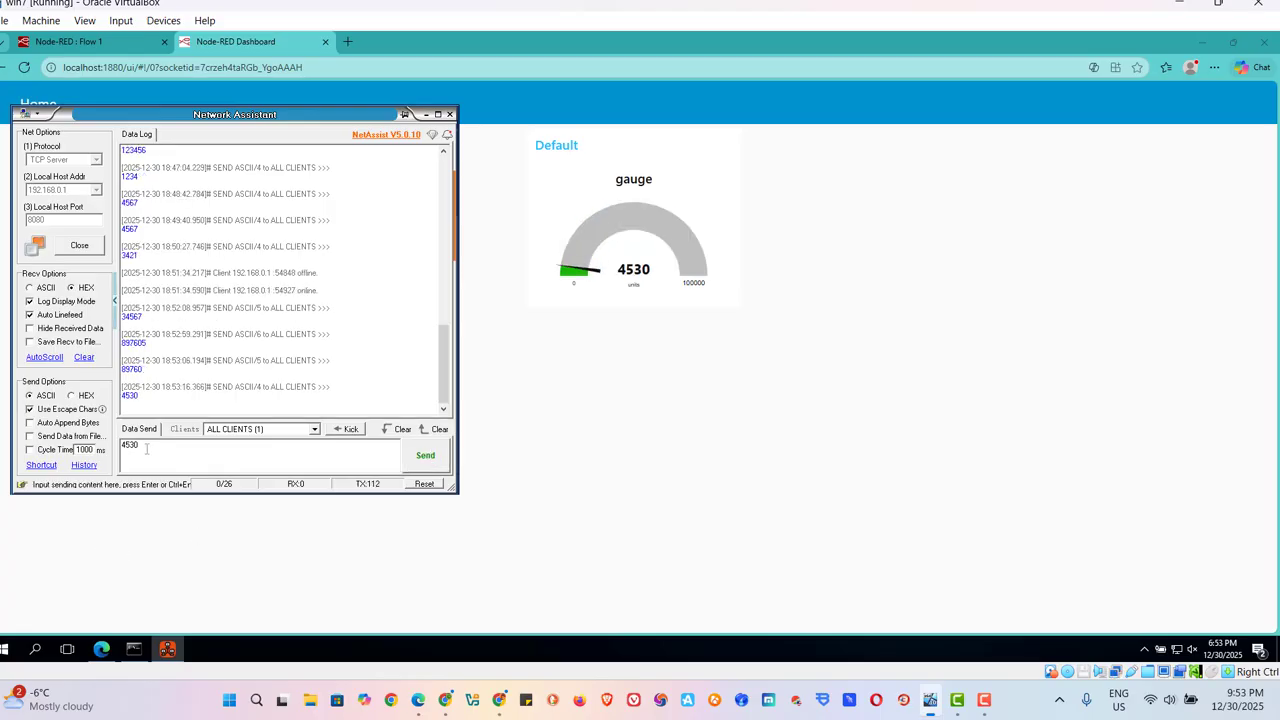
type("0")
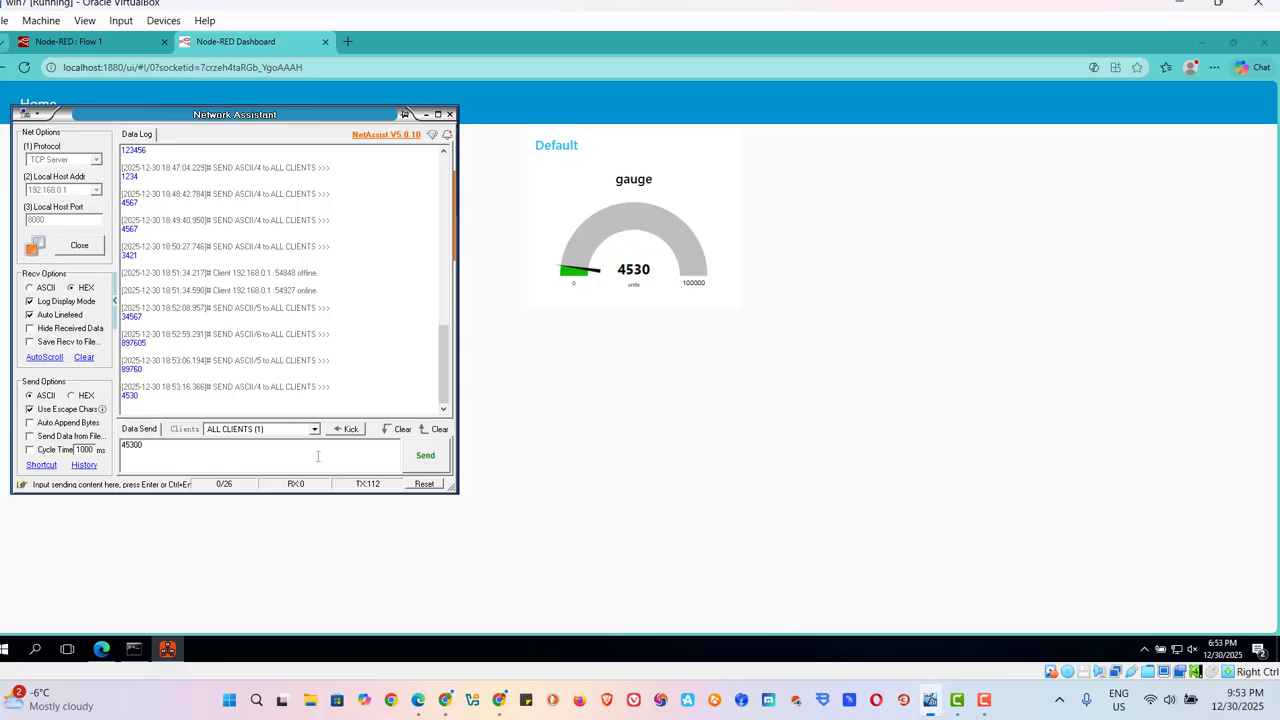
left_click(431, 458)
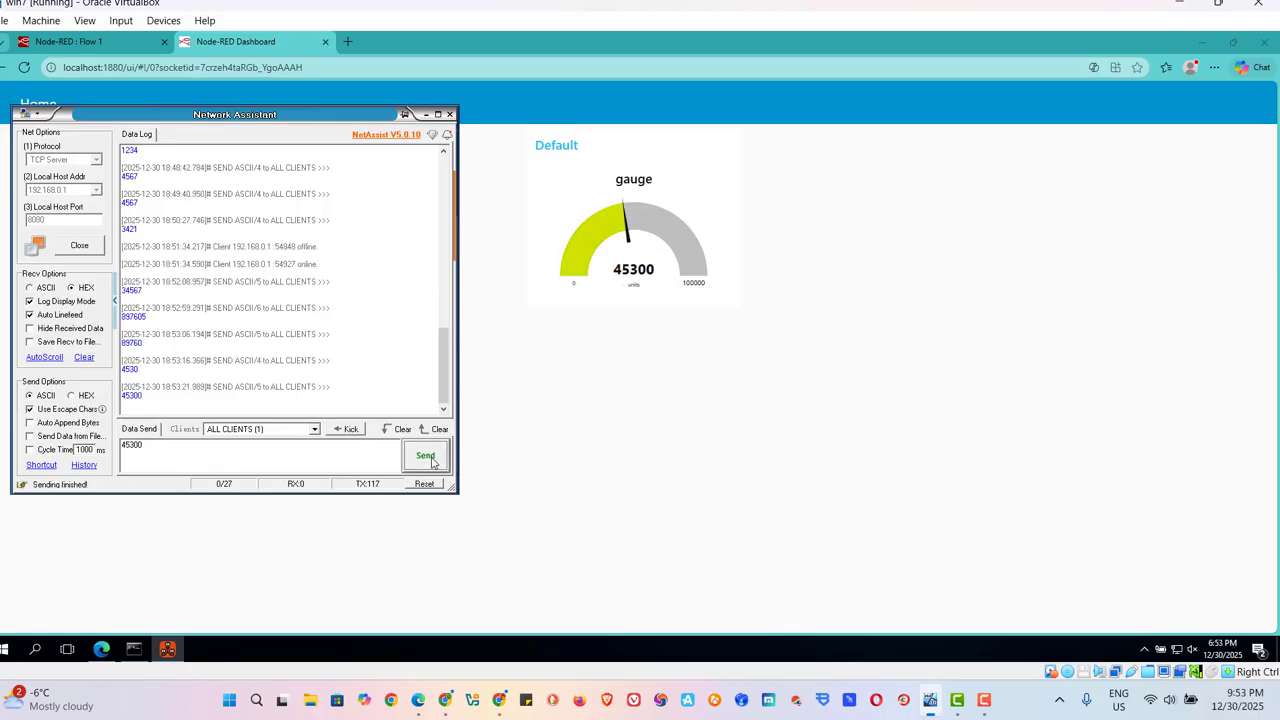
left_click(431, 458)
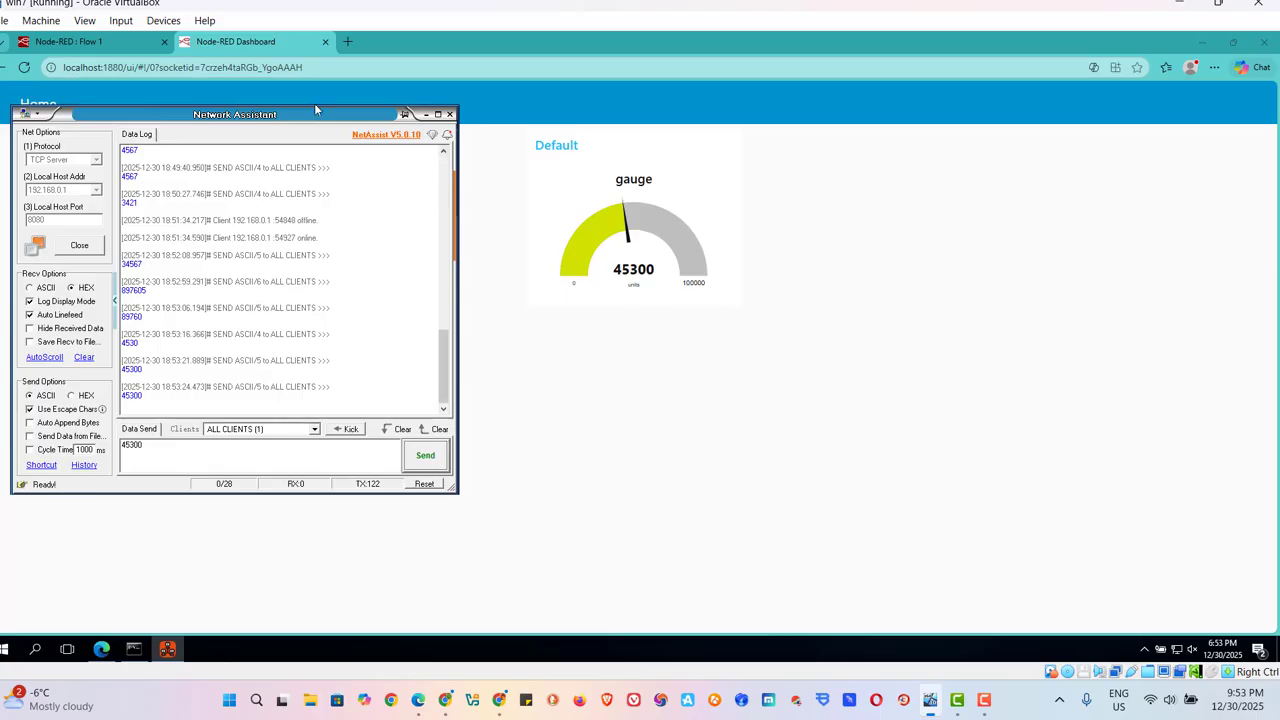
left_click_drag(314, 104, 302, 119)
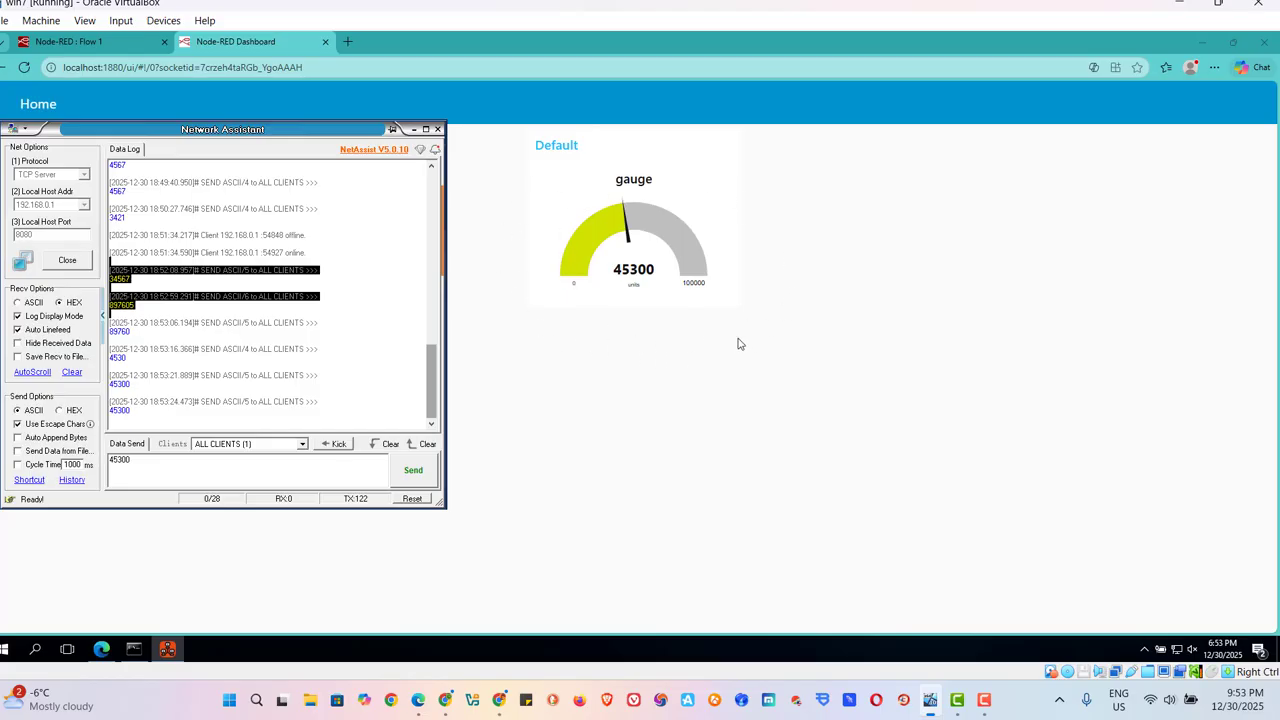
left_click(982, 702)
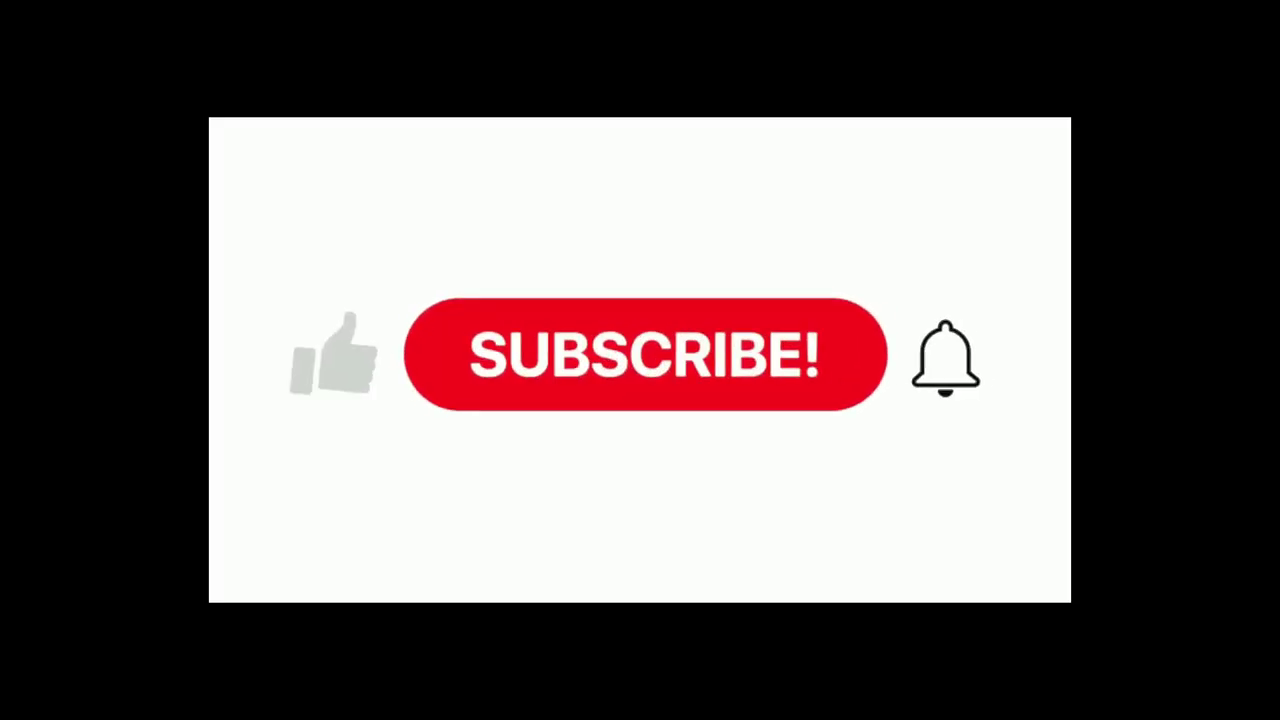